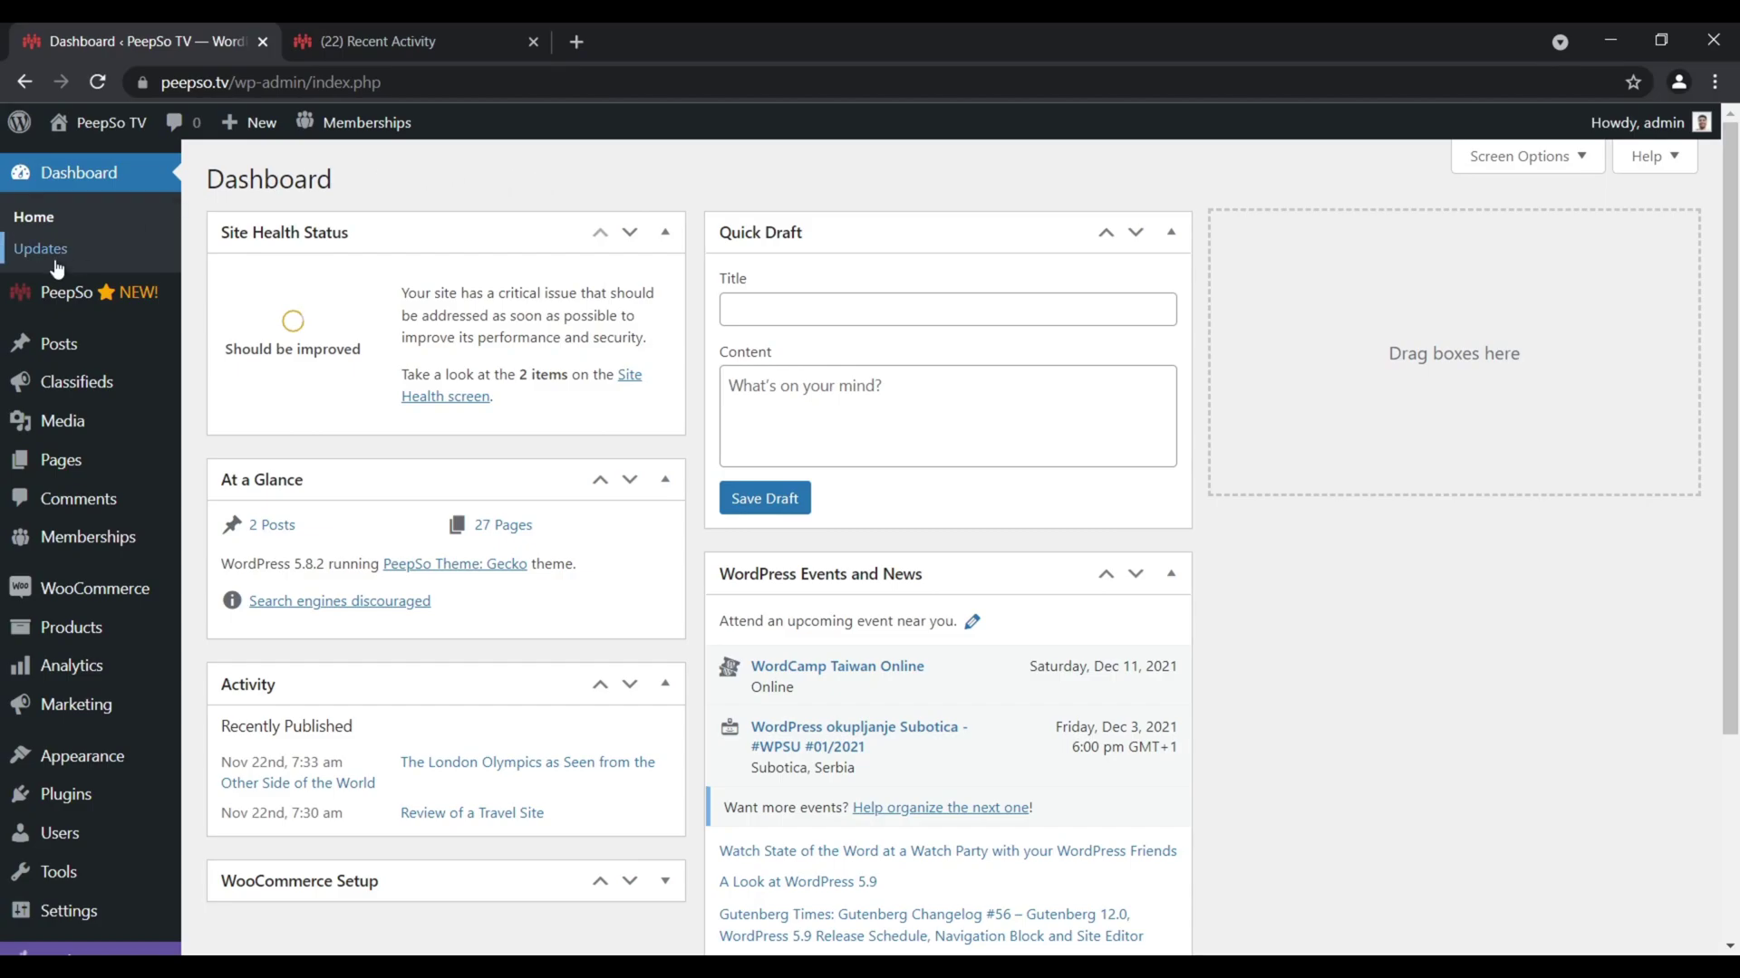
# Open the PeepSo configuration, turn on tab titles, and go to the Markdown settings
pyautogui.moveTo(57, 299)
pyautogui.click(246, 328)
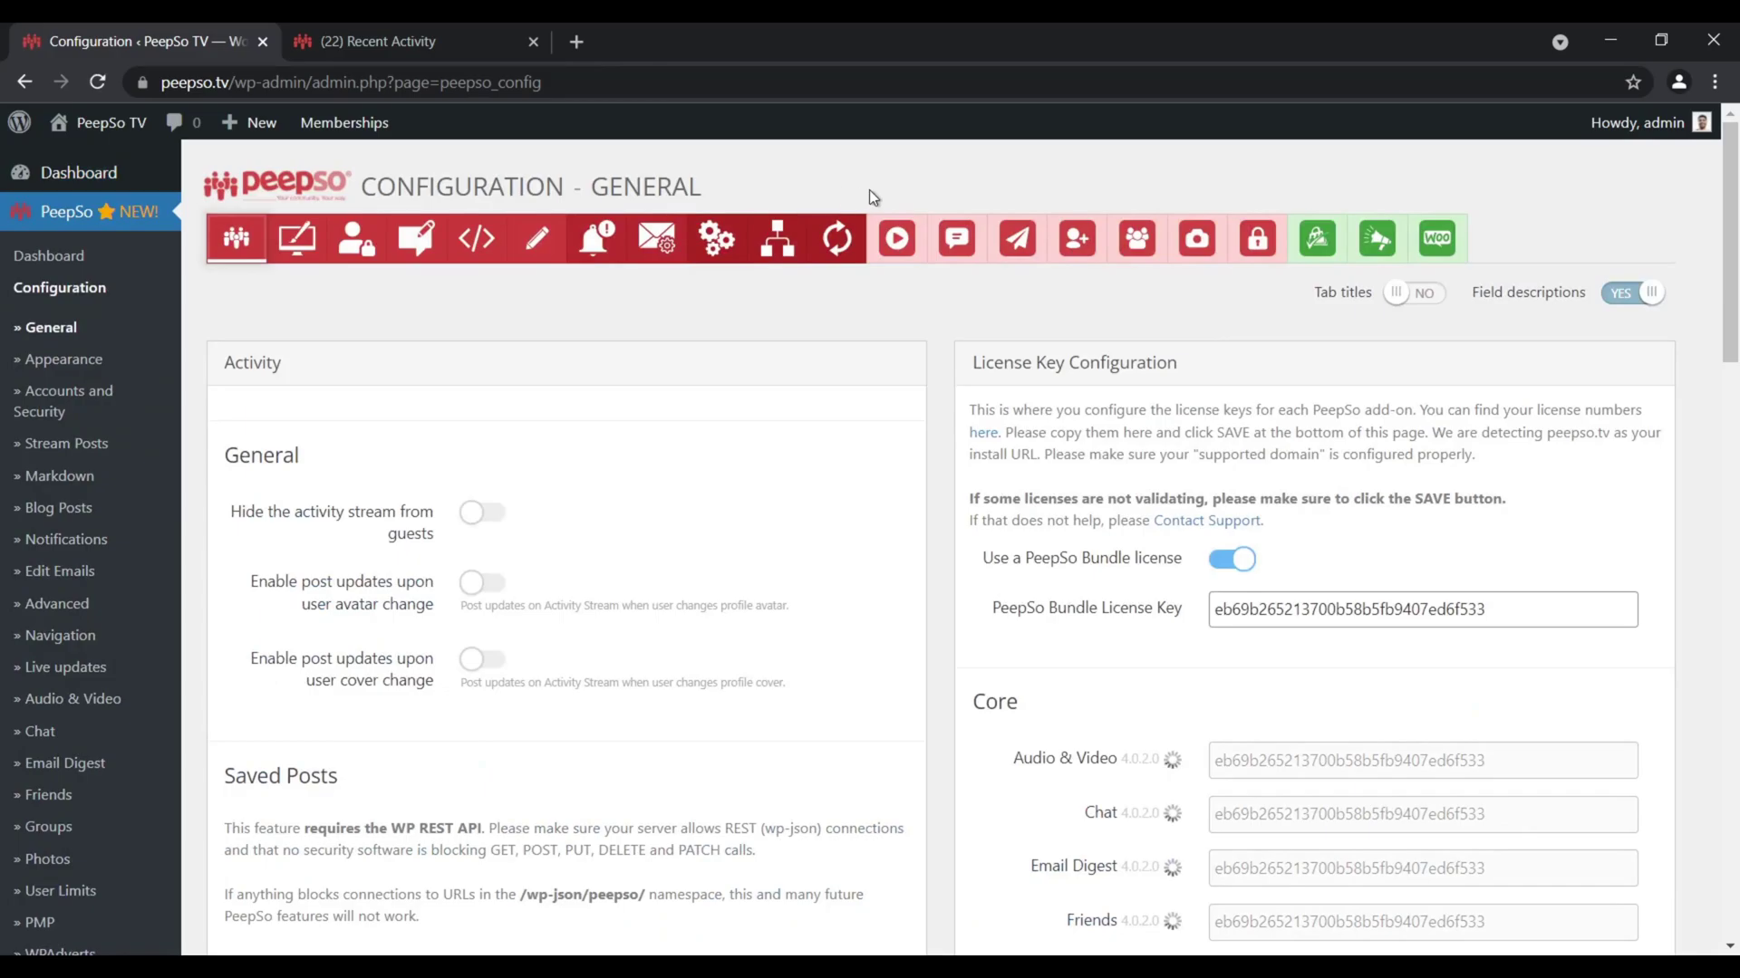
pyautogui.click(1427, 301)
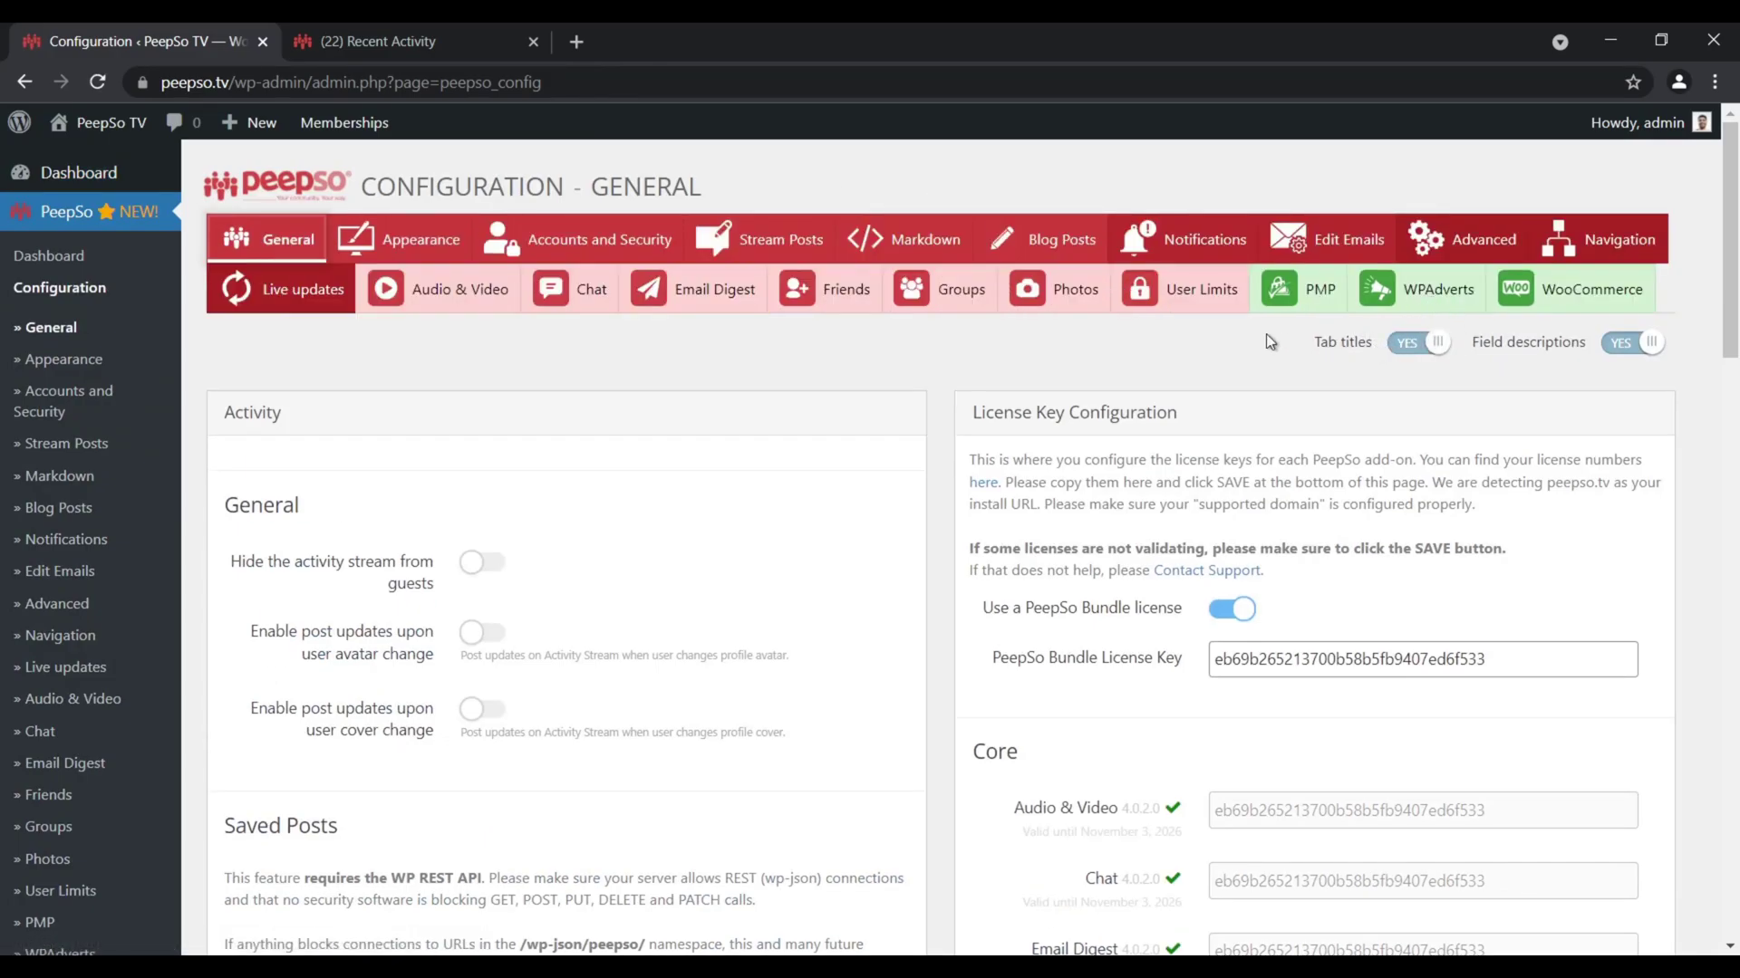
pyautogui.click(933, 242)
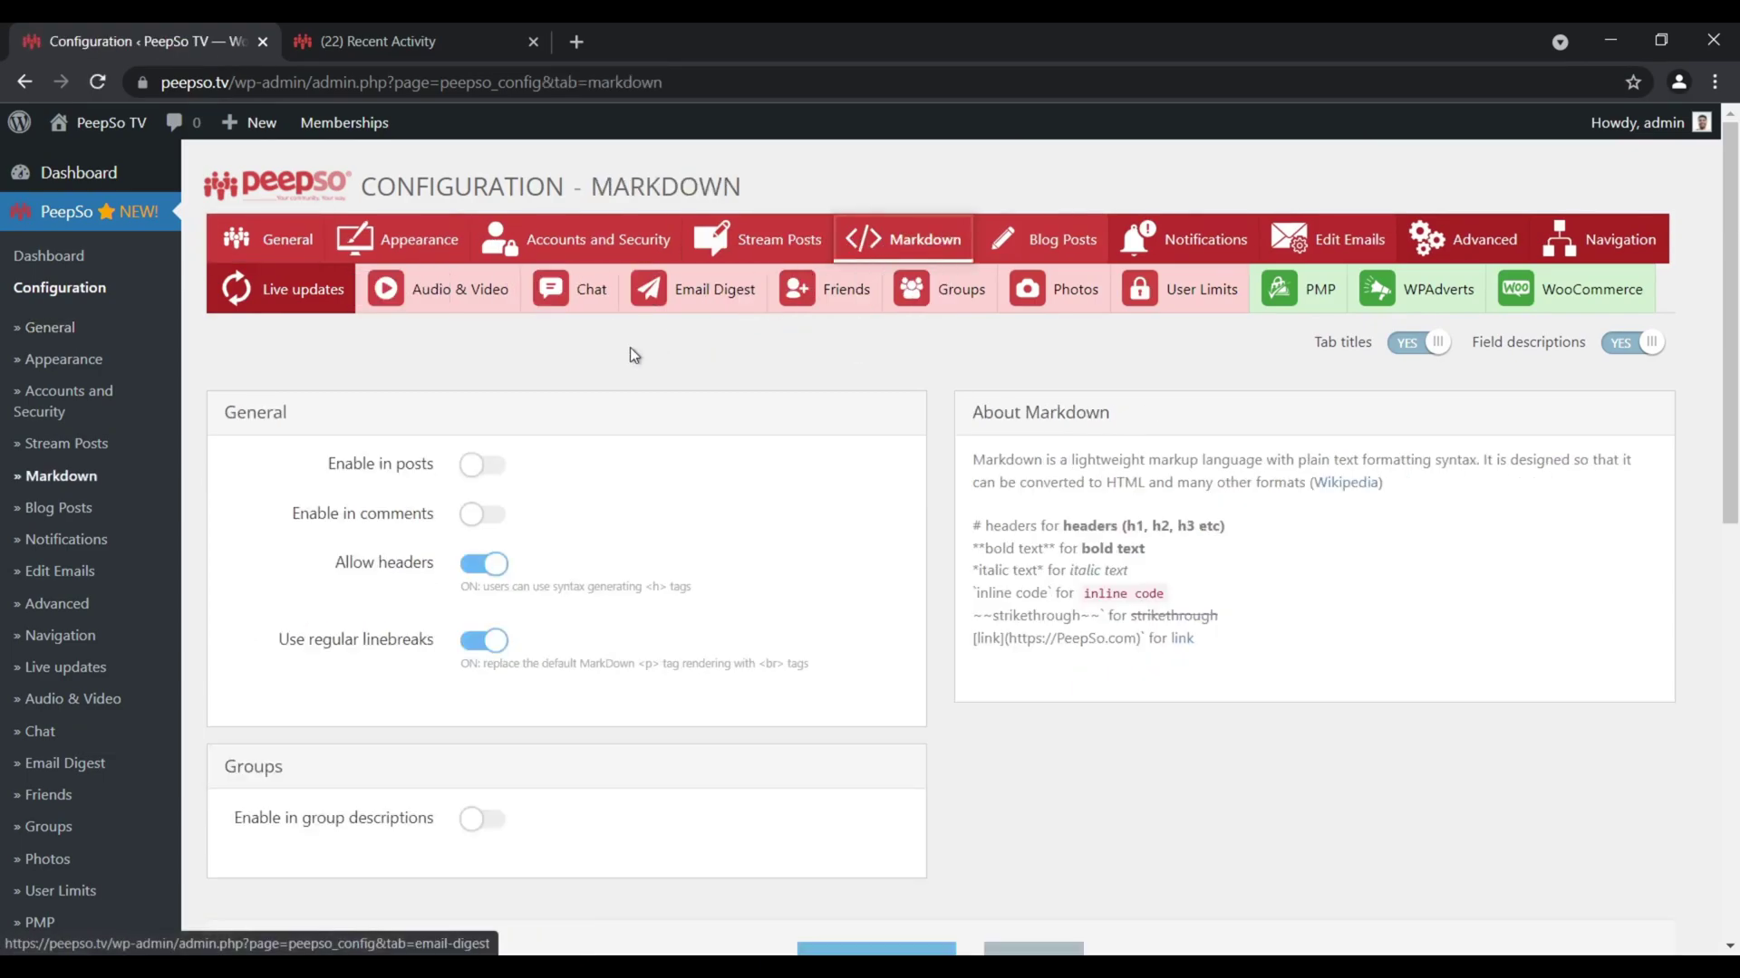
# Enable Markdown in posts, comments and group descriptions, and save the settings
pyautogui.click(480, 464)
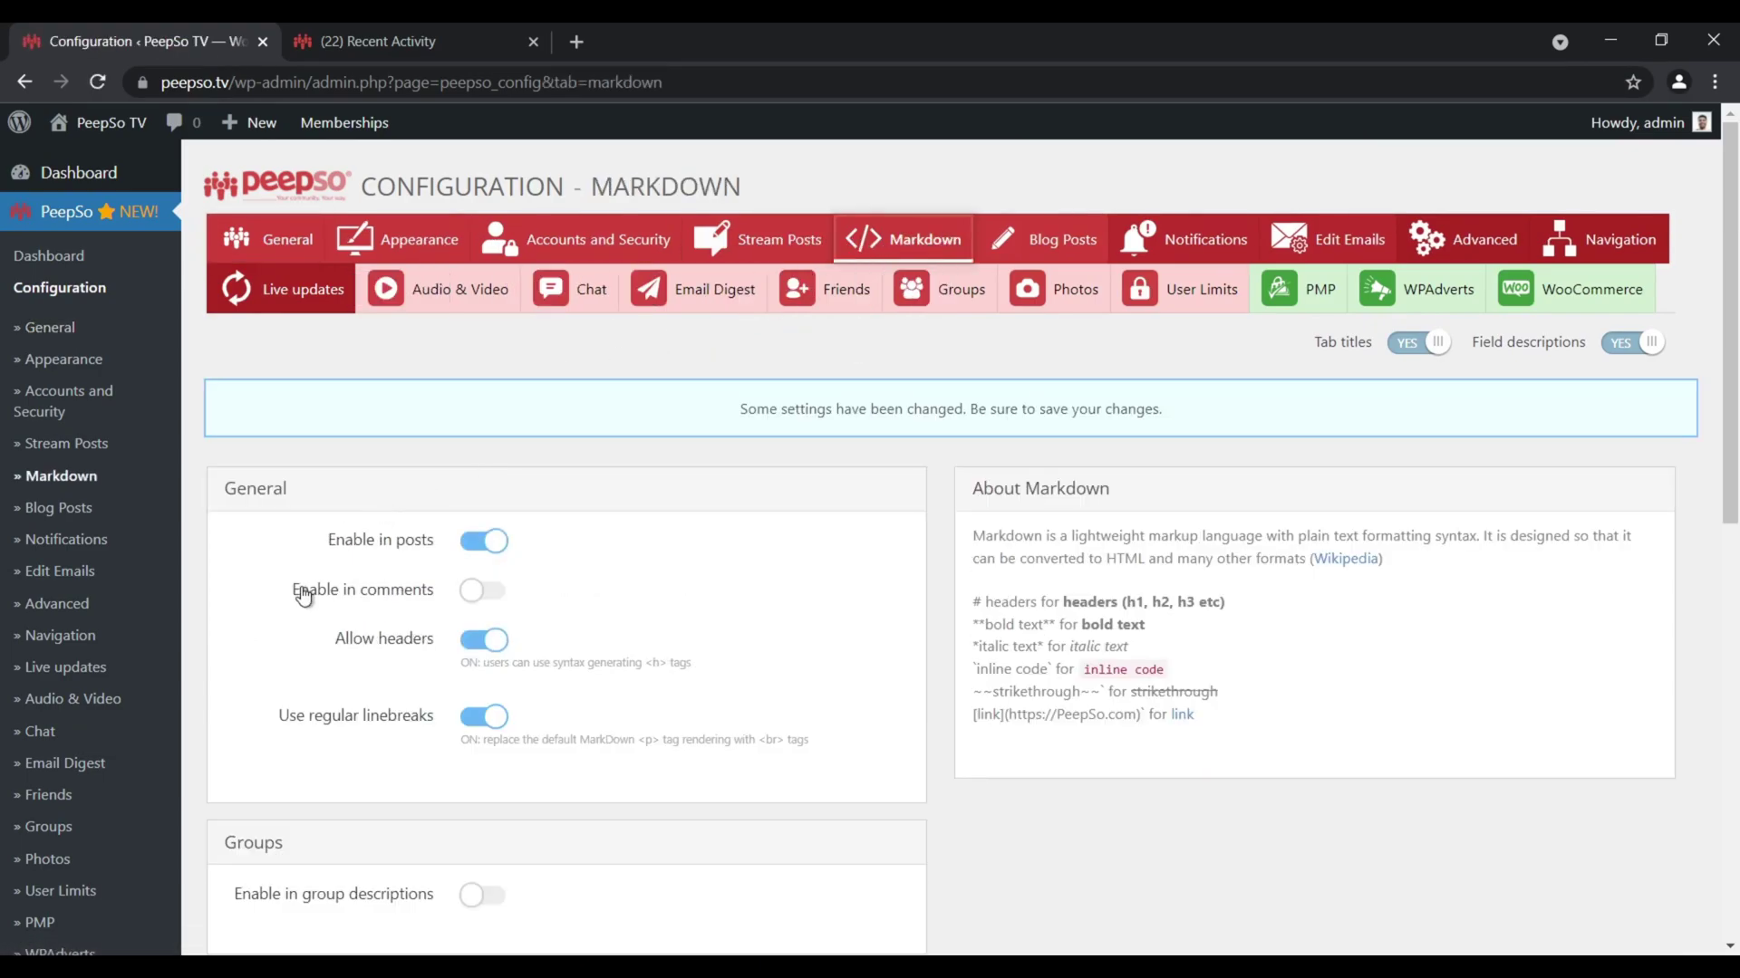
pyautogui.click(471, 593)
pyautogui.scroll(-3, 640, 621)
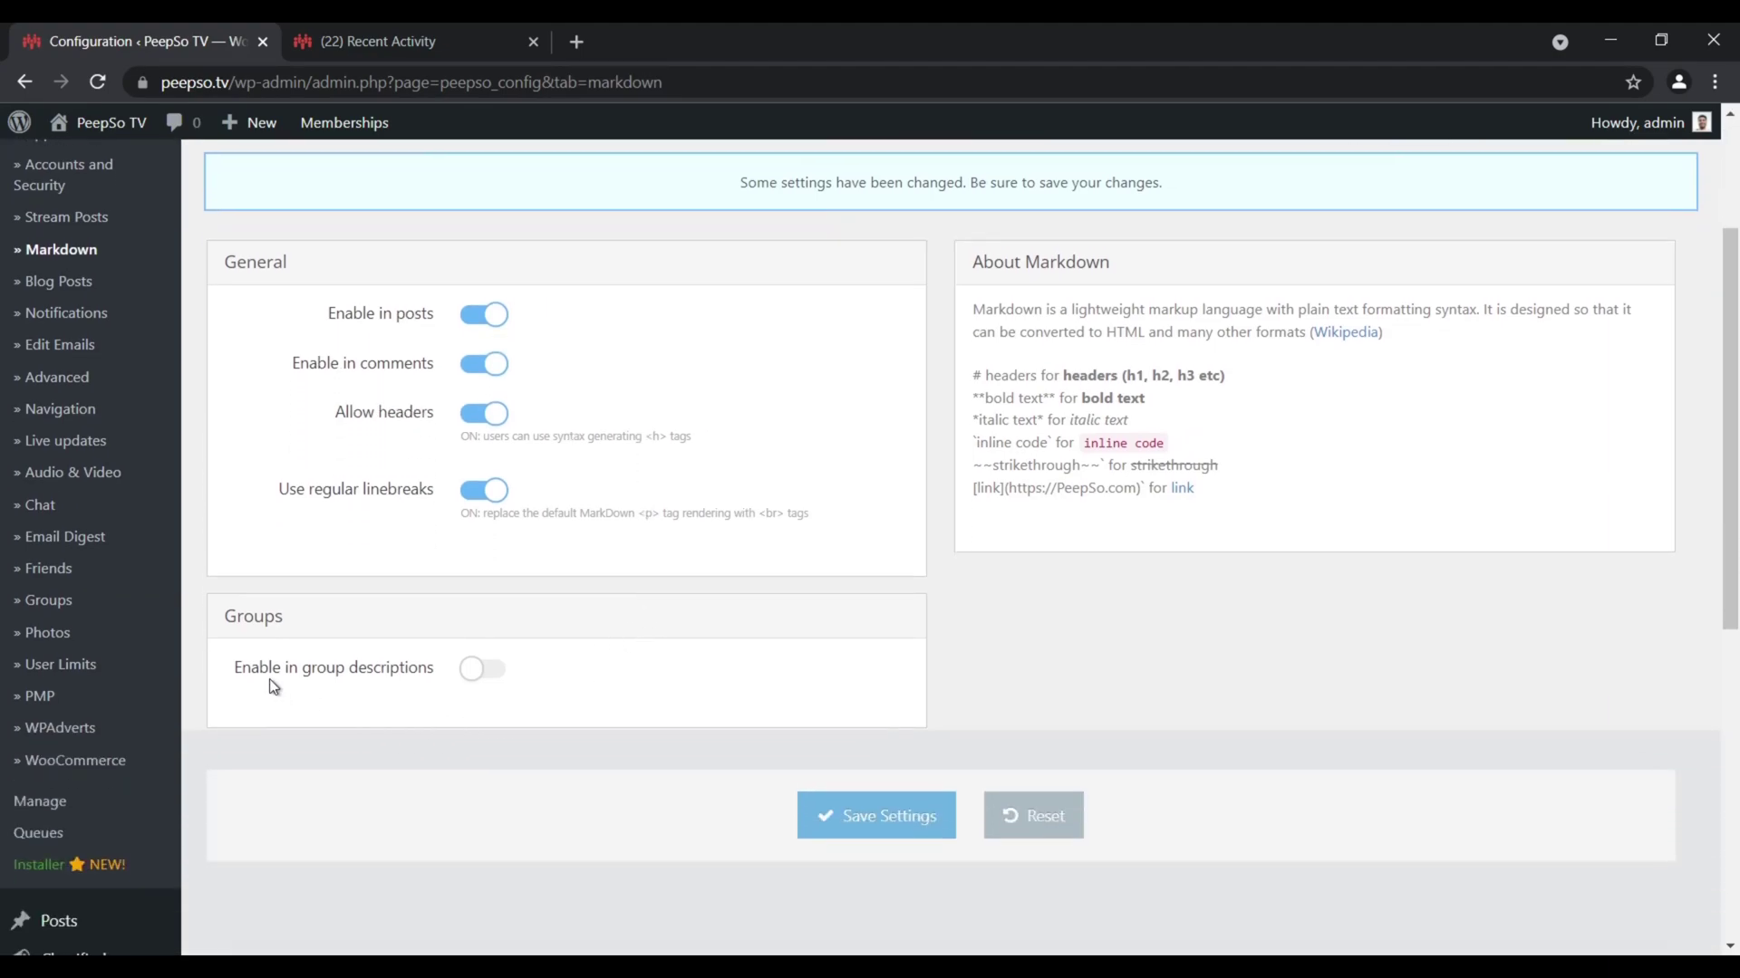
pyautogui.click(482, 672)
pyautogui.click(867, 820)
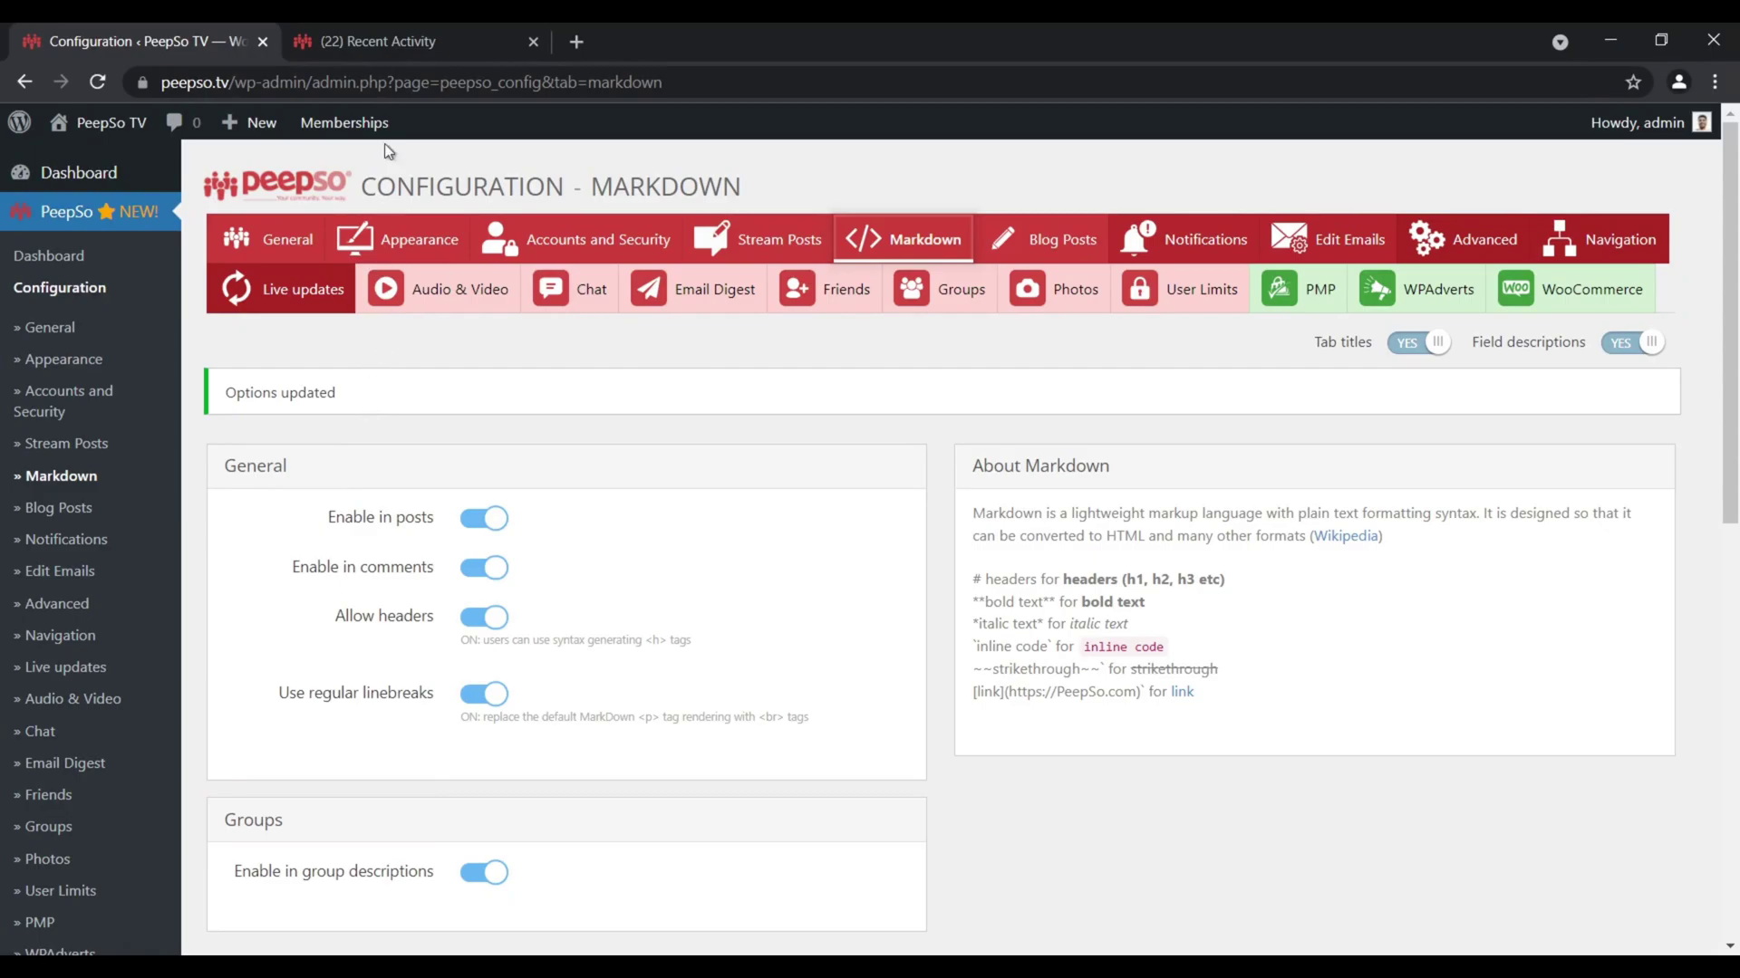
# View the post composer on the community's Recent Activity page
pyautogui.click(382, 41)
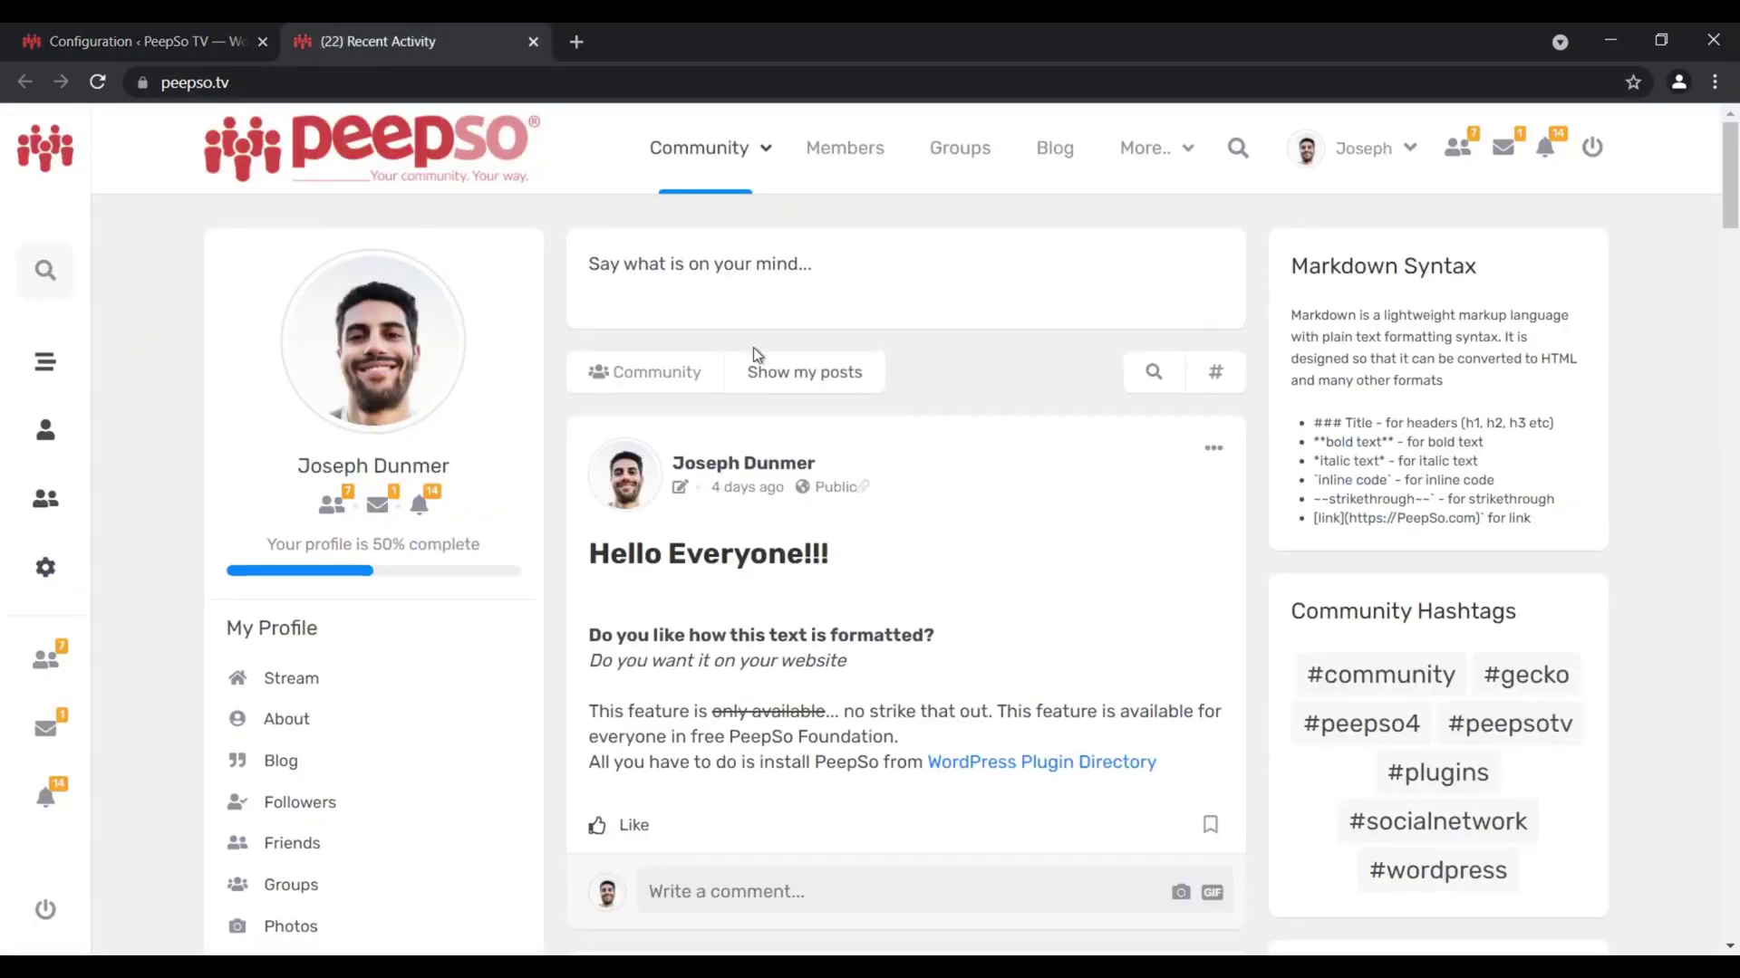
pyautogui.click(856, 283)
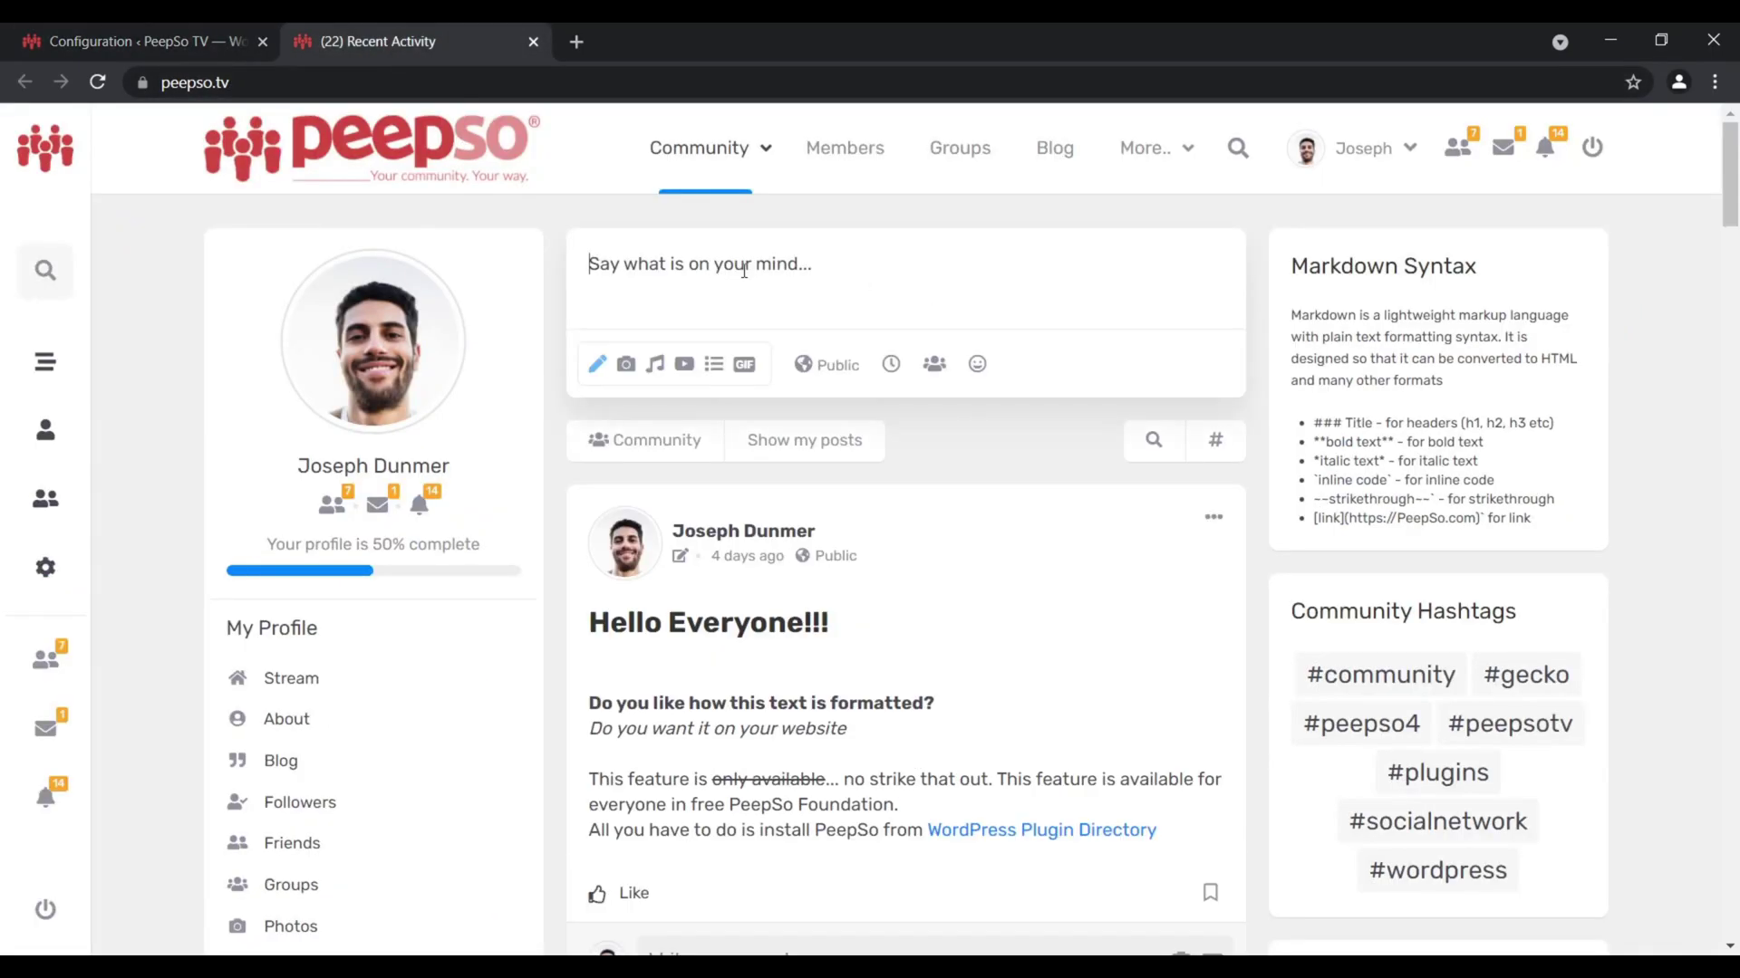
pyautogui.click(625, 363)
pyautogui.click(659, 440)
# Review the syntax list under About Markdown in the PeepSo configuration
pyautogui.click(172, 51)
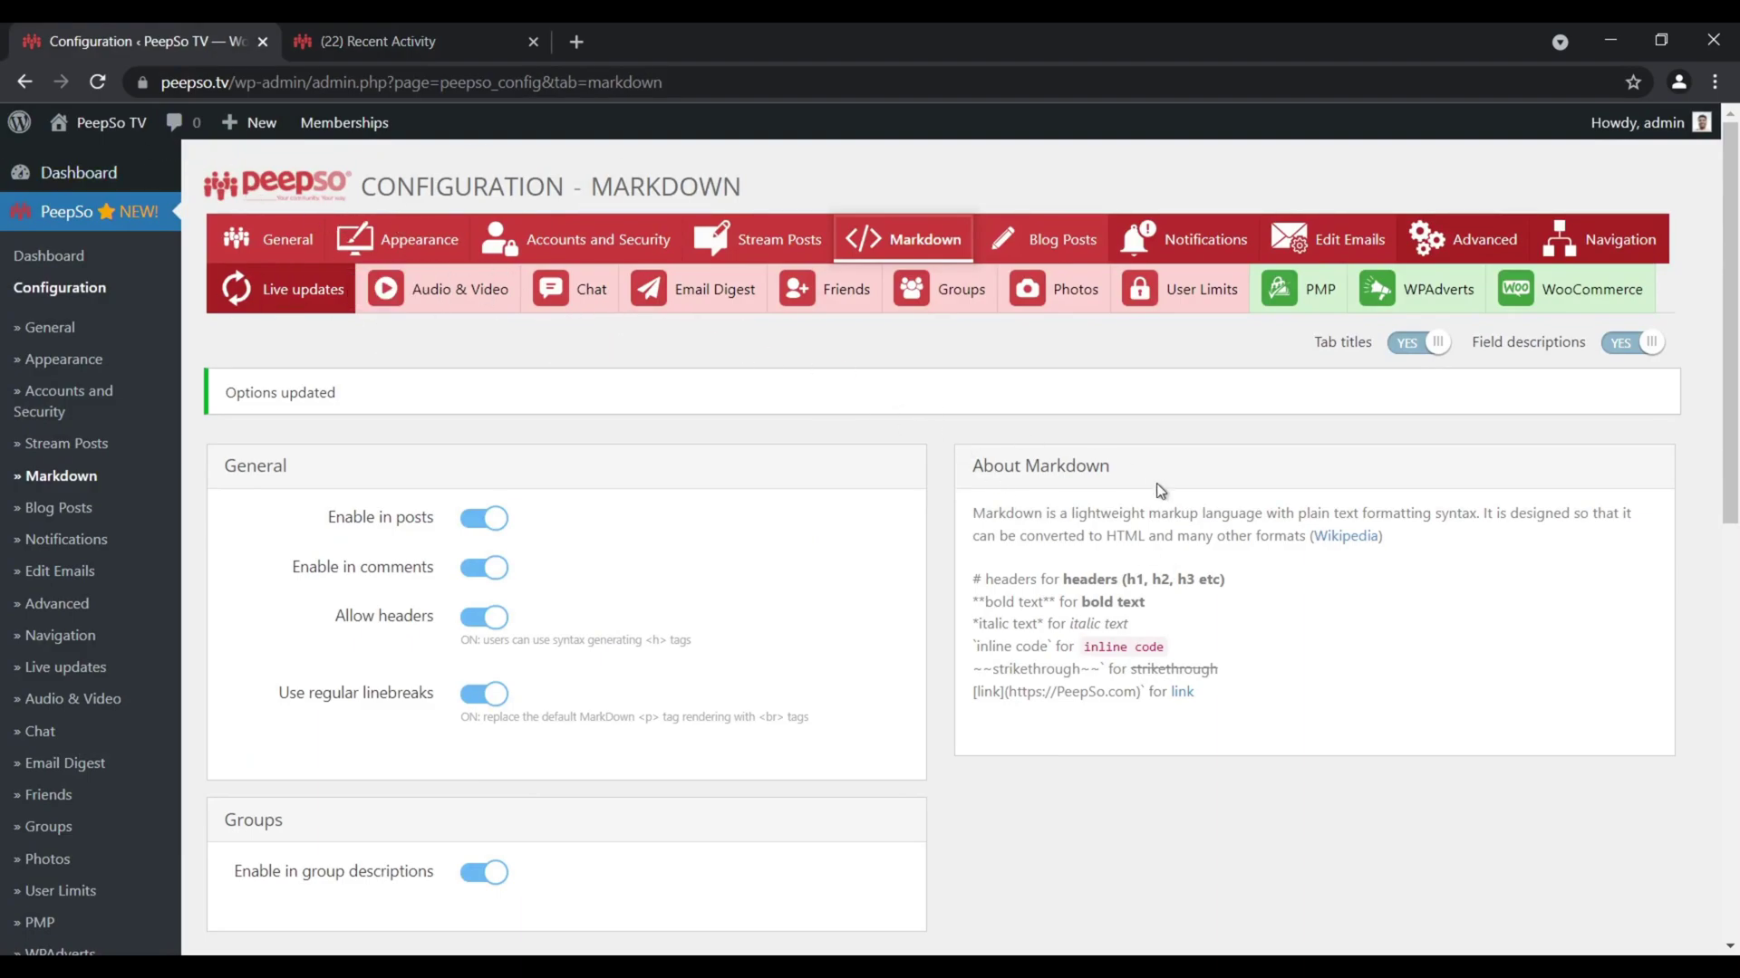
pyautogui.moveTo(966, 514); pyautogui.dragTo(1208, 693)
pyautogui.click(1329, 692)
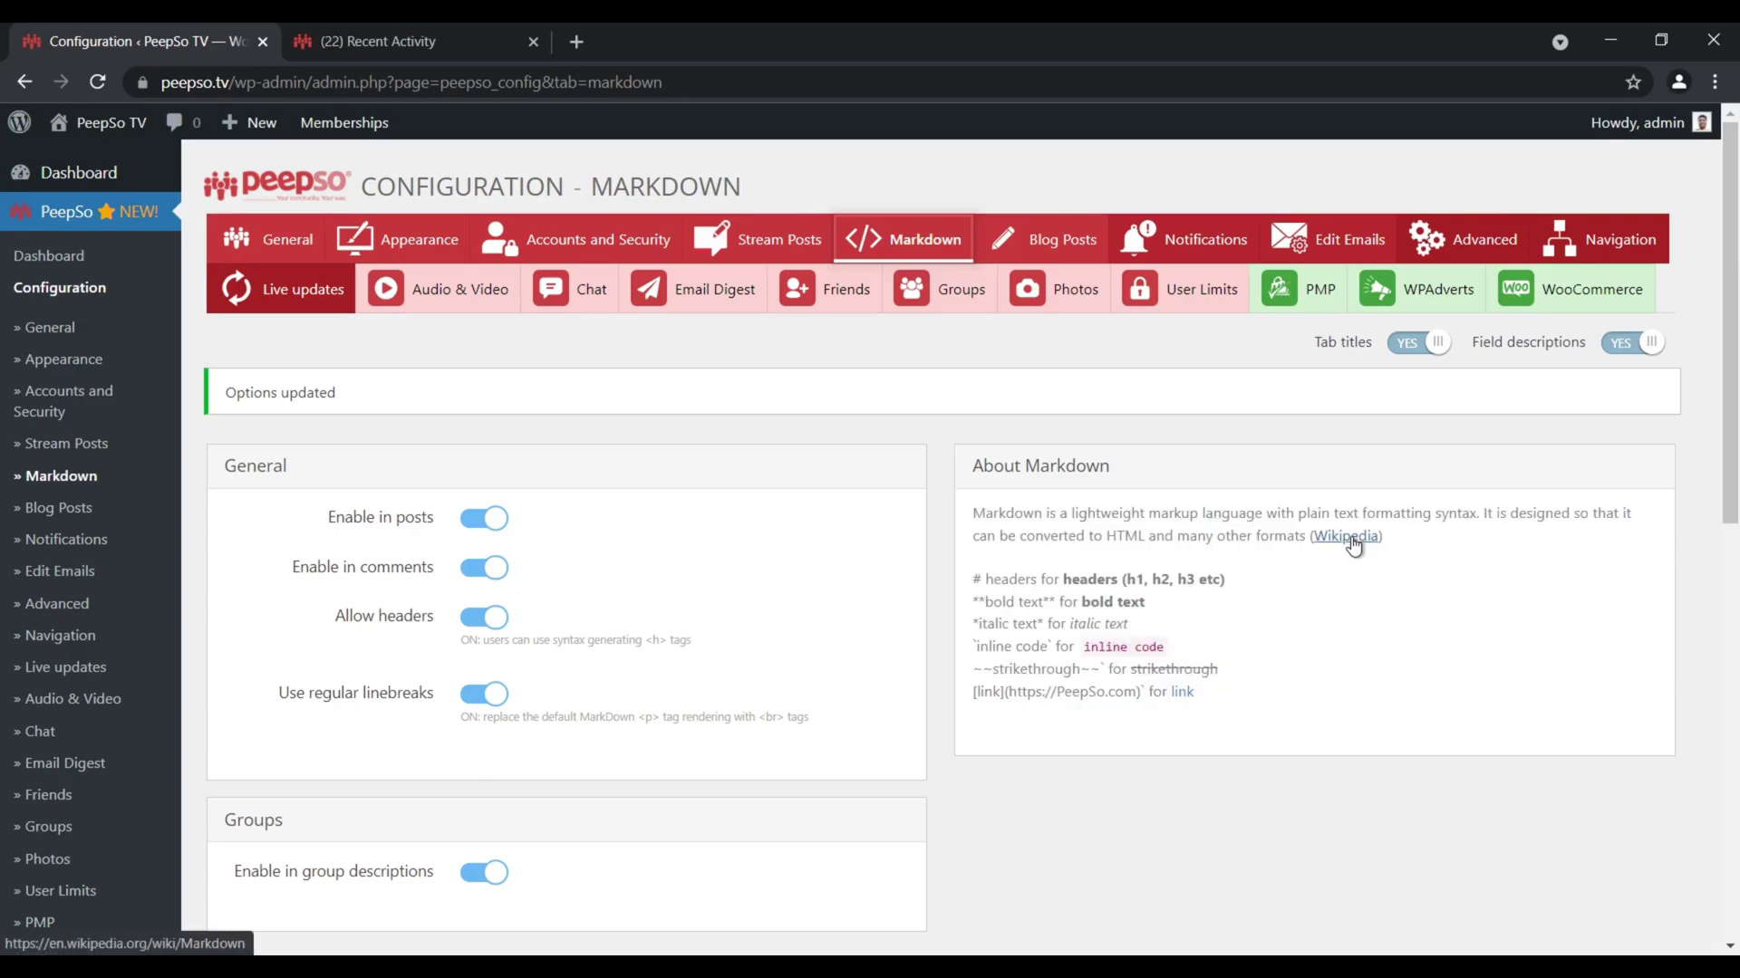
# Open the linked Wikipedia article on Markdown and read its table of syntax examples
pyautogui.click(1356, 540)
pyautogui.moveTo(417, 40); pyautogui.dragTo(695, 74)
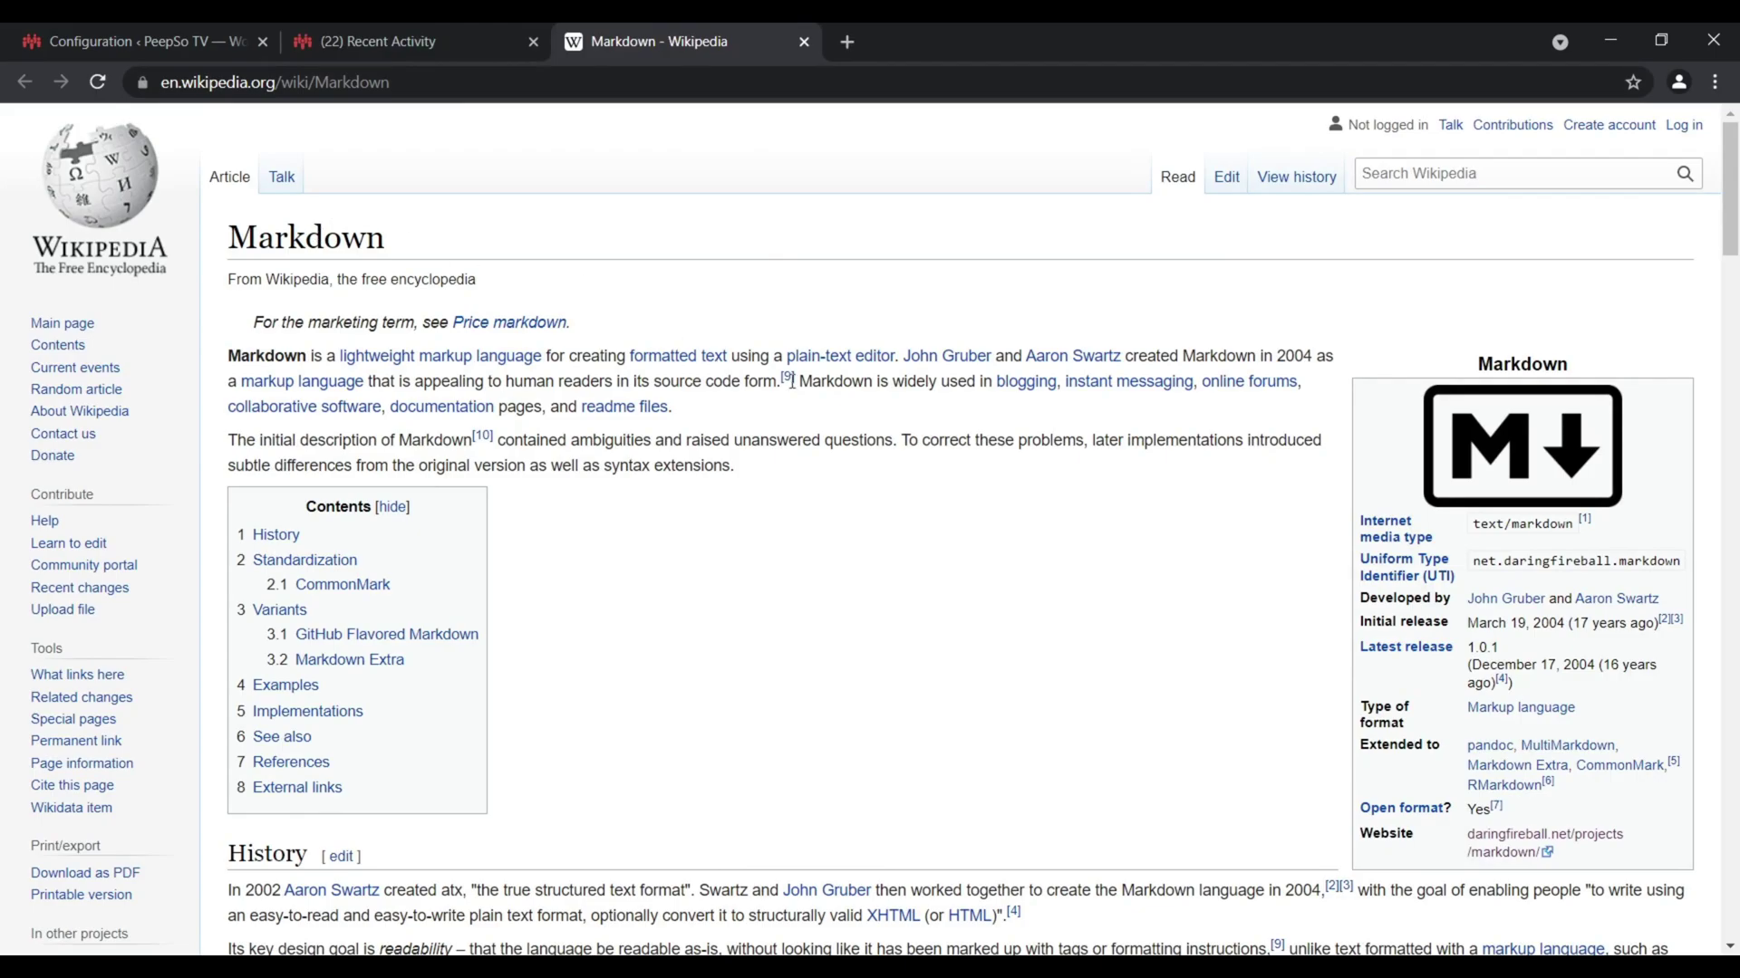
pyautogui.scroll(-20, 780, 493)
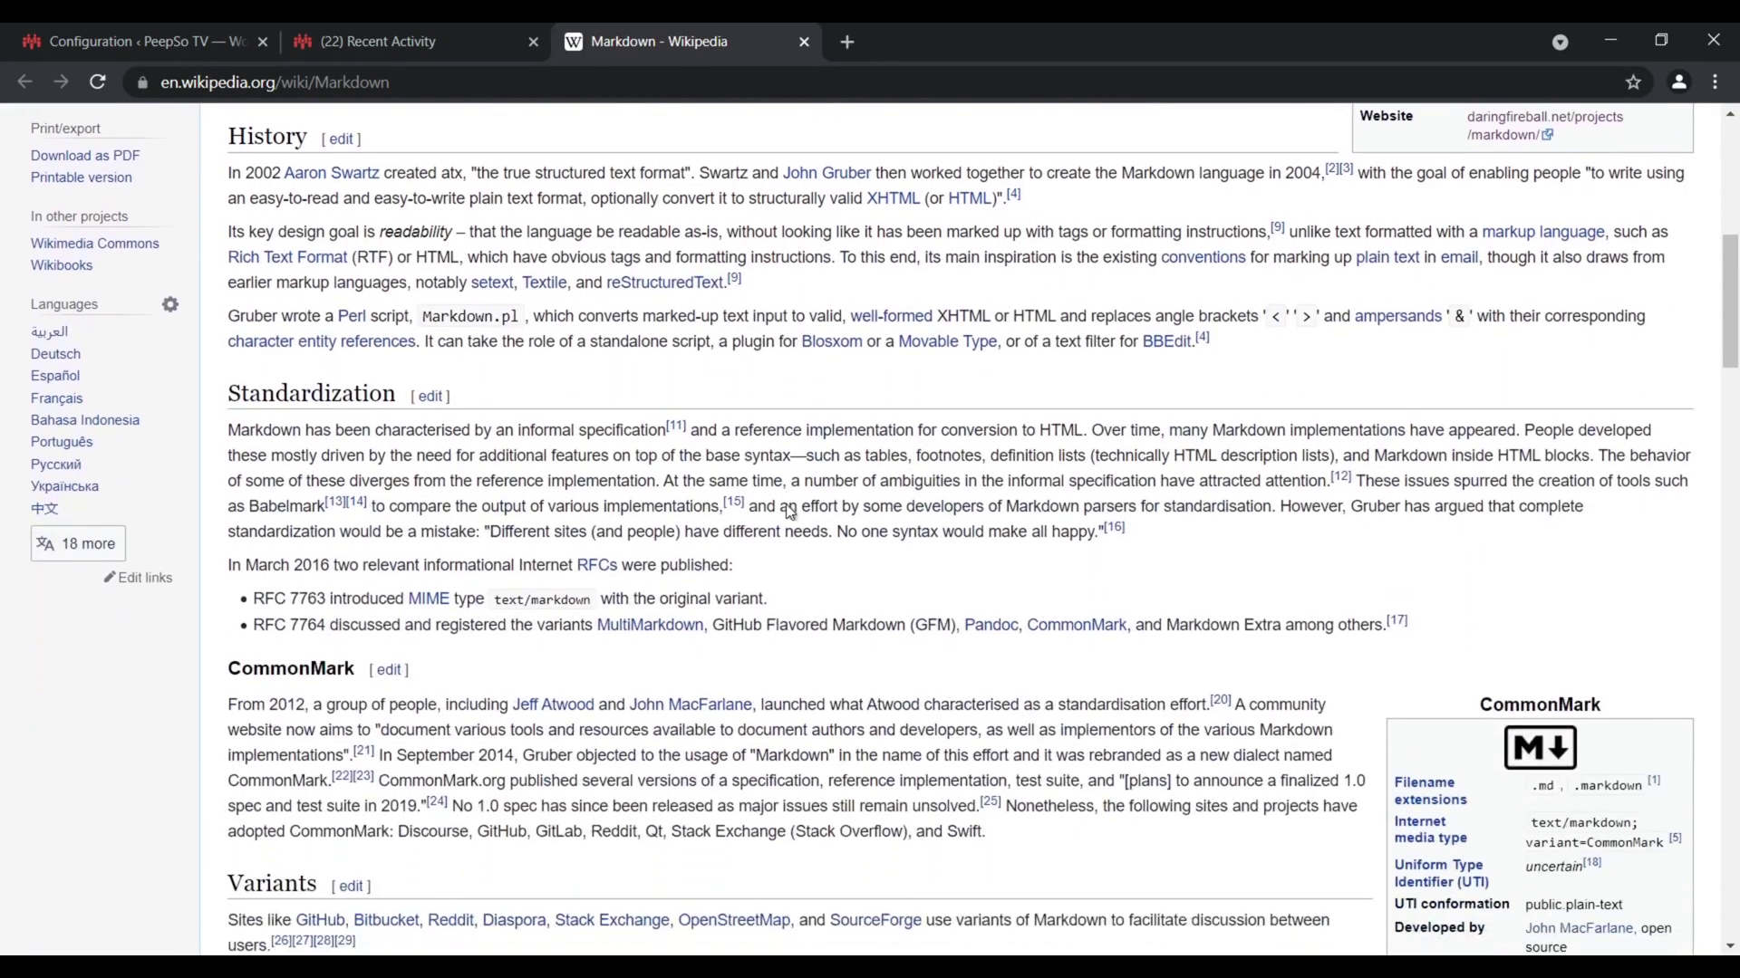
pyautogui.scroll(-3, 788, 506)
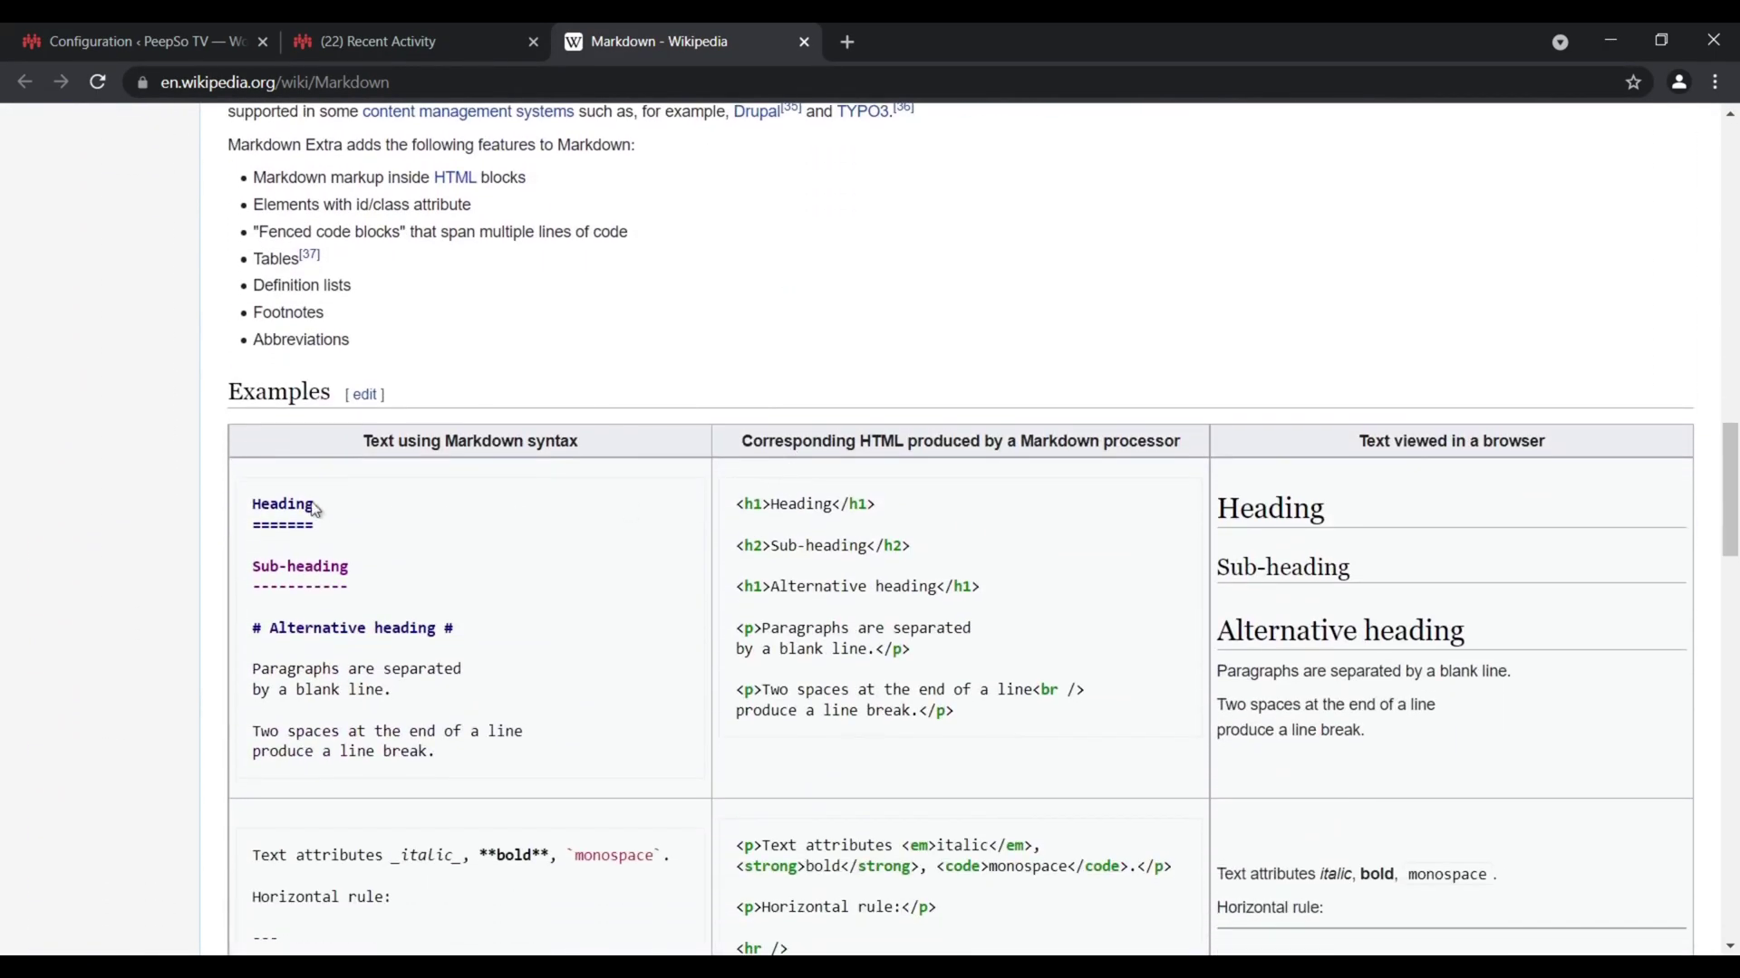
pyautogui.scroll(-1, 762, 548)
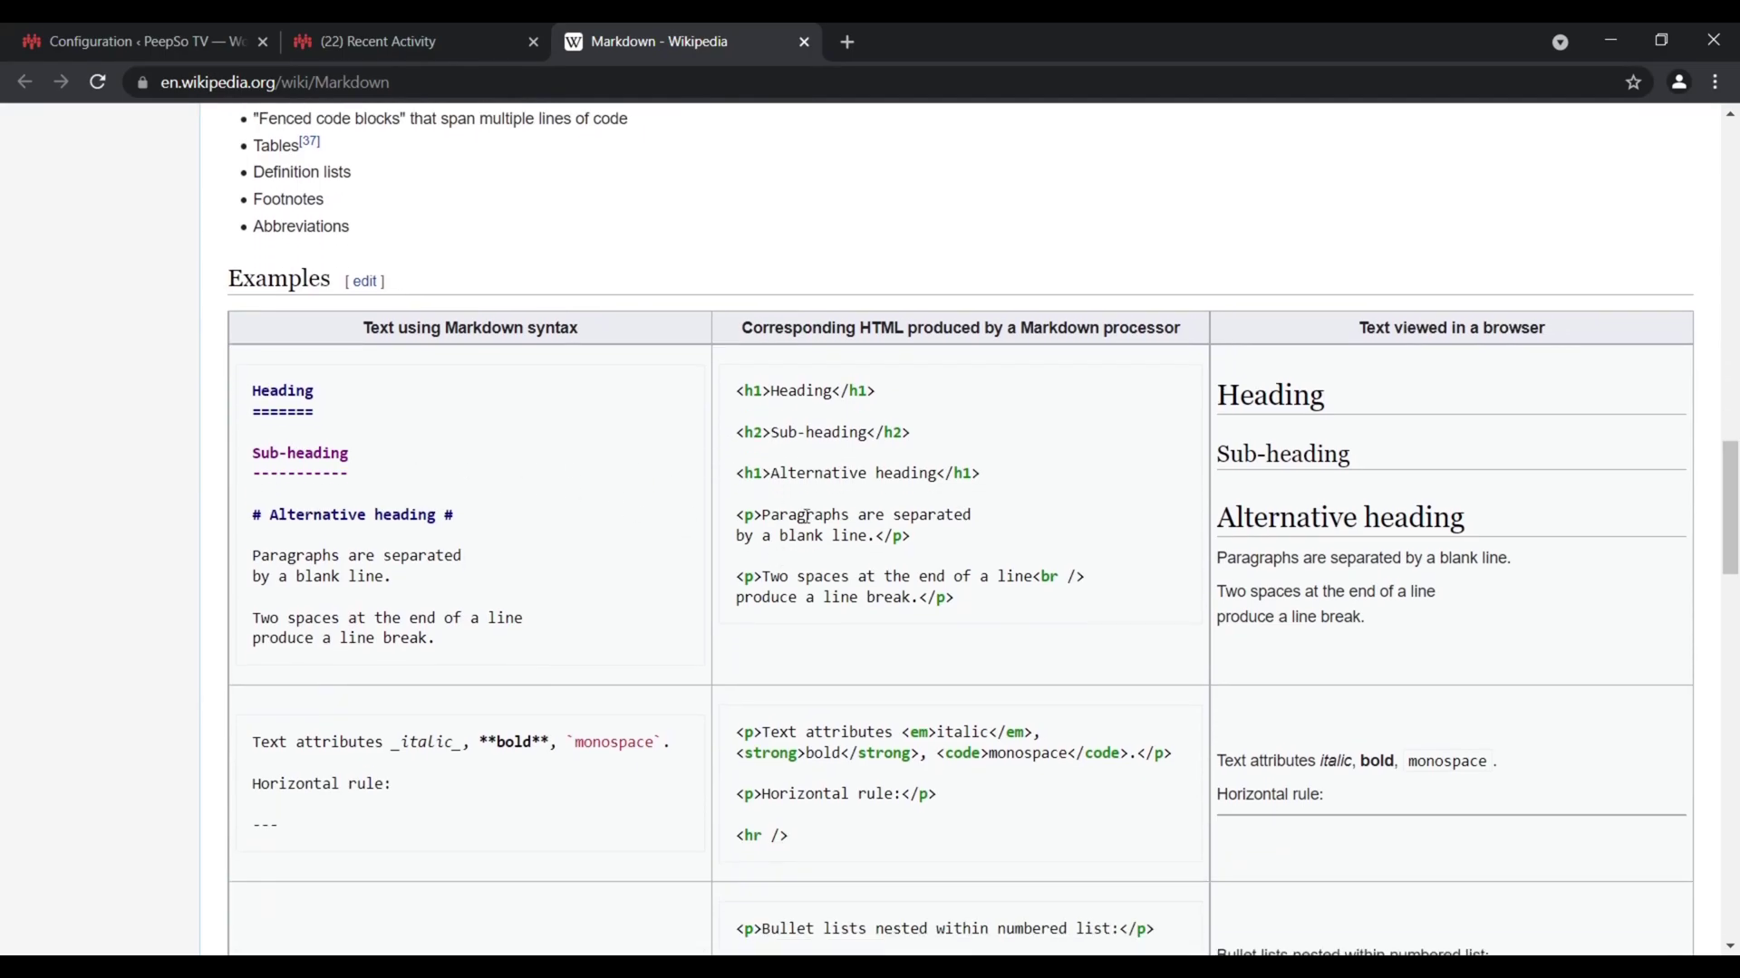
# Review the Markdown Syntax widget on the community's Recent Activity page
pyautogui.click(163, 41)
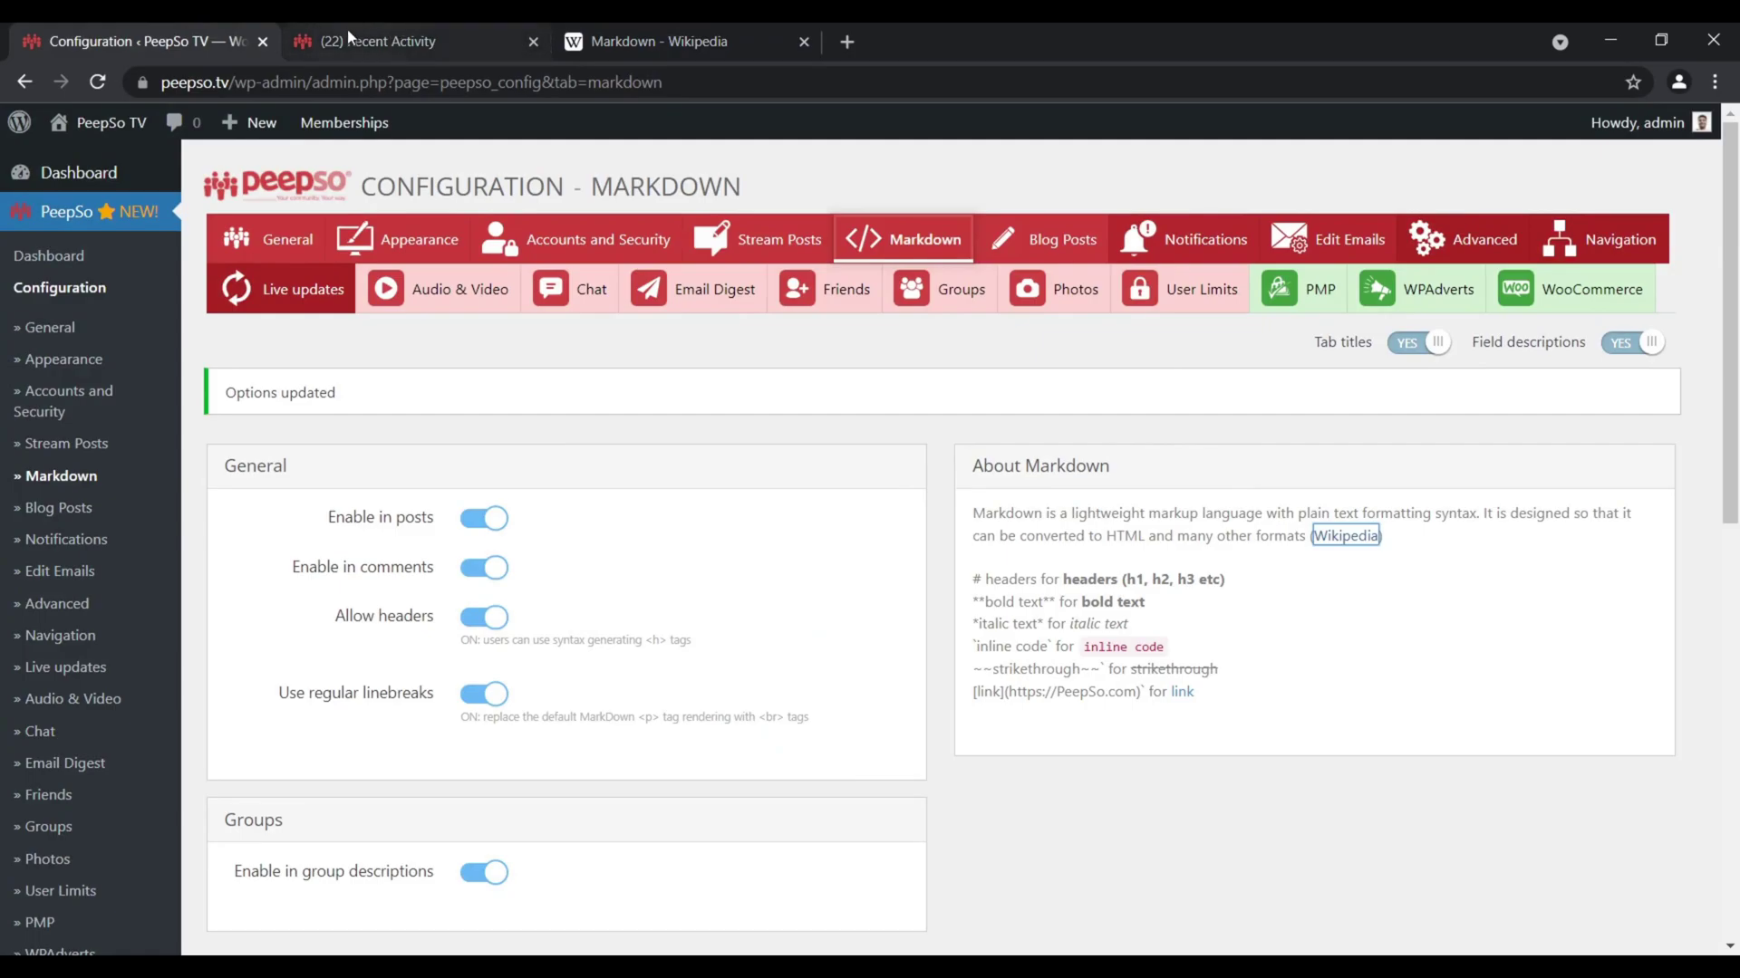
pyautogui.click(380, 41)
pyautogui.moveTo(1290, 266); pyautogui.dragTo(1519, 388)
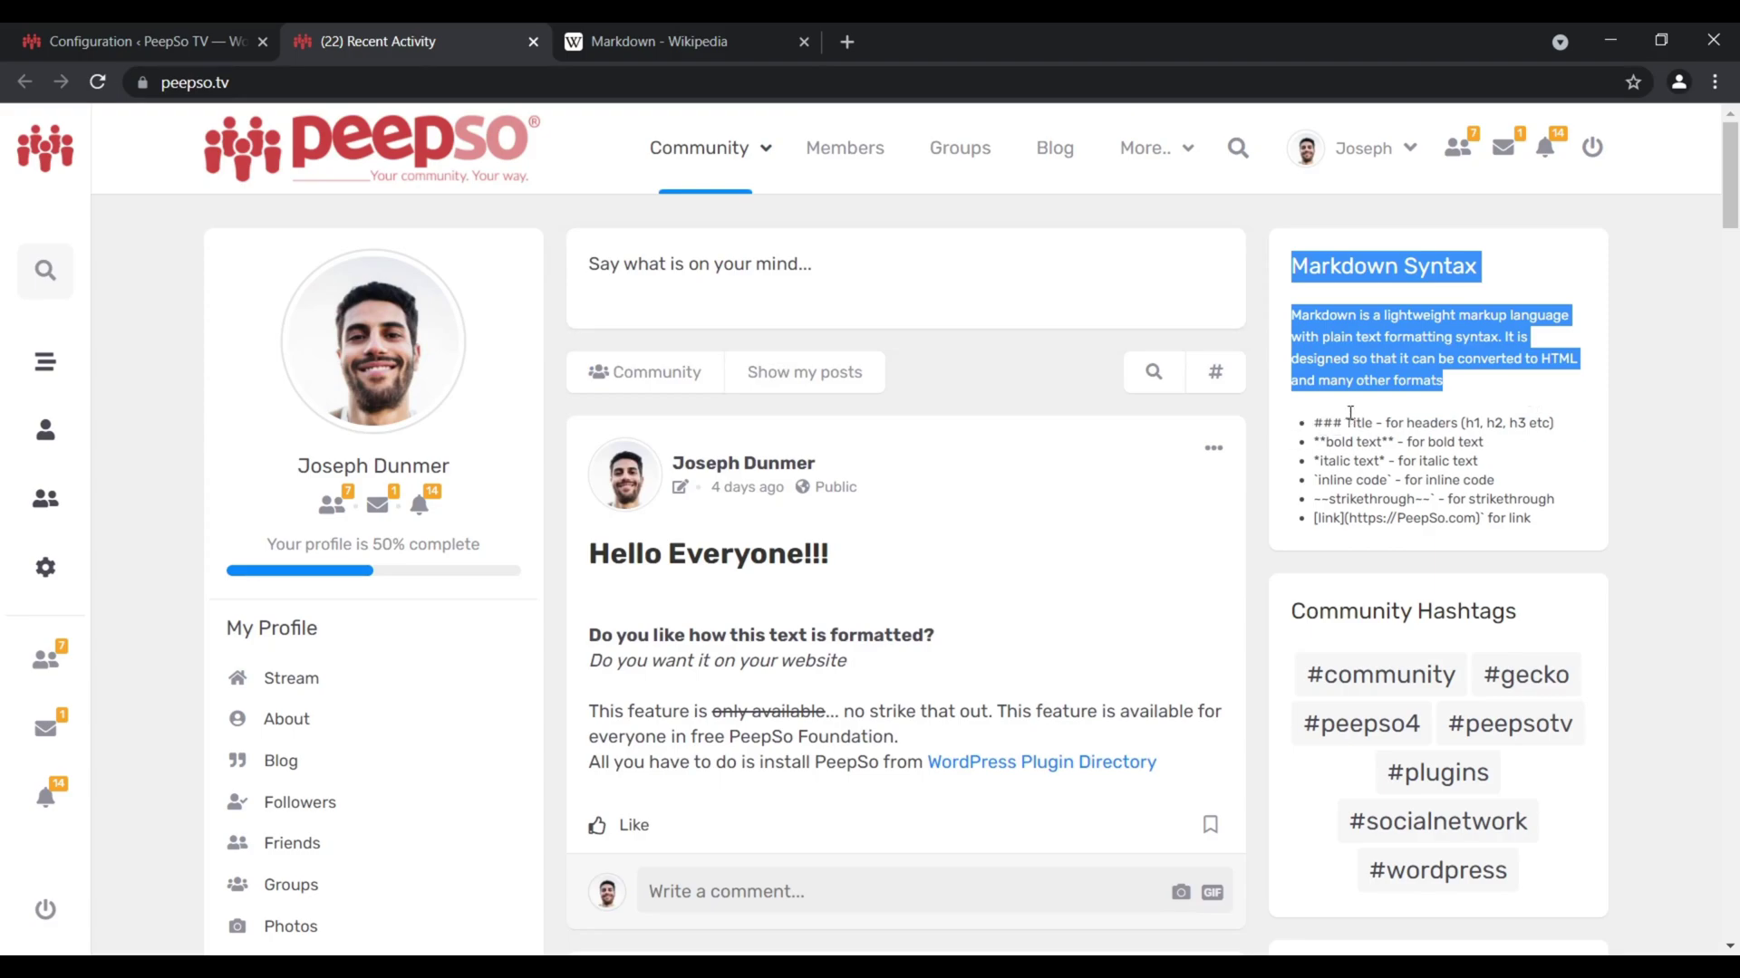
pyautogui.click(1462, 388)
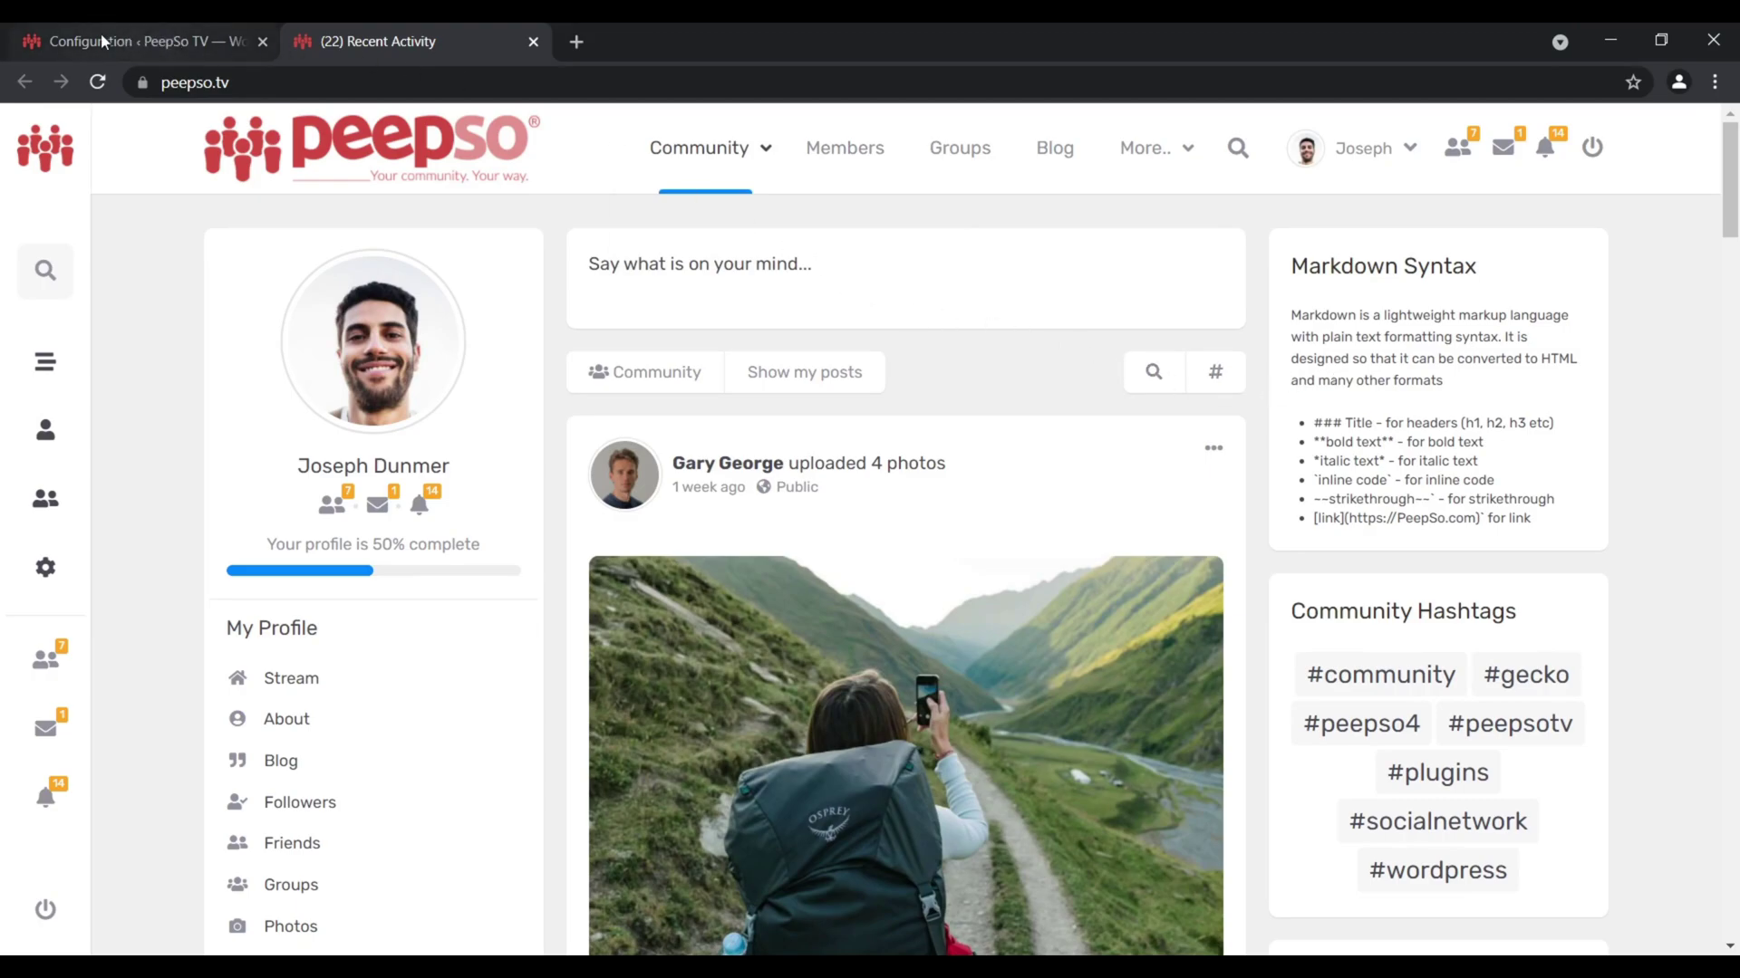
# Copy all the syntax example lines, from headers to link, from About Markdown in the PeepSo configuration
pyautogui.click(172, 41)
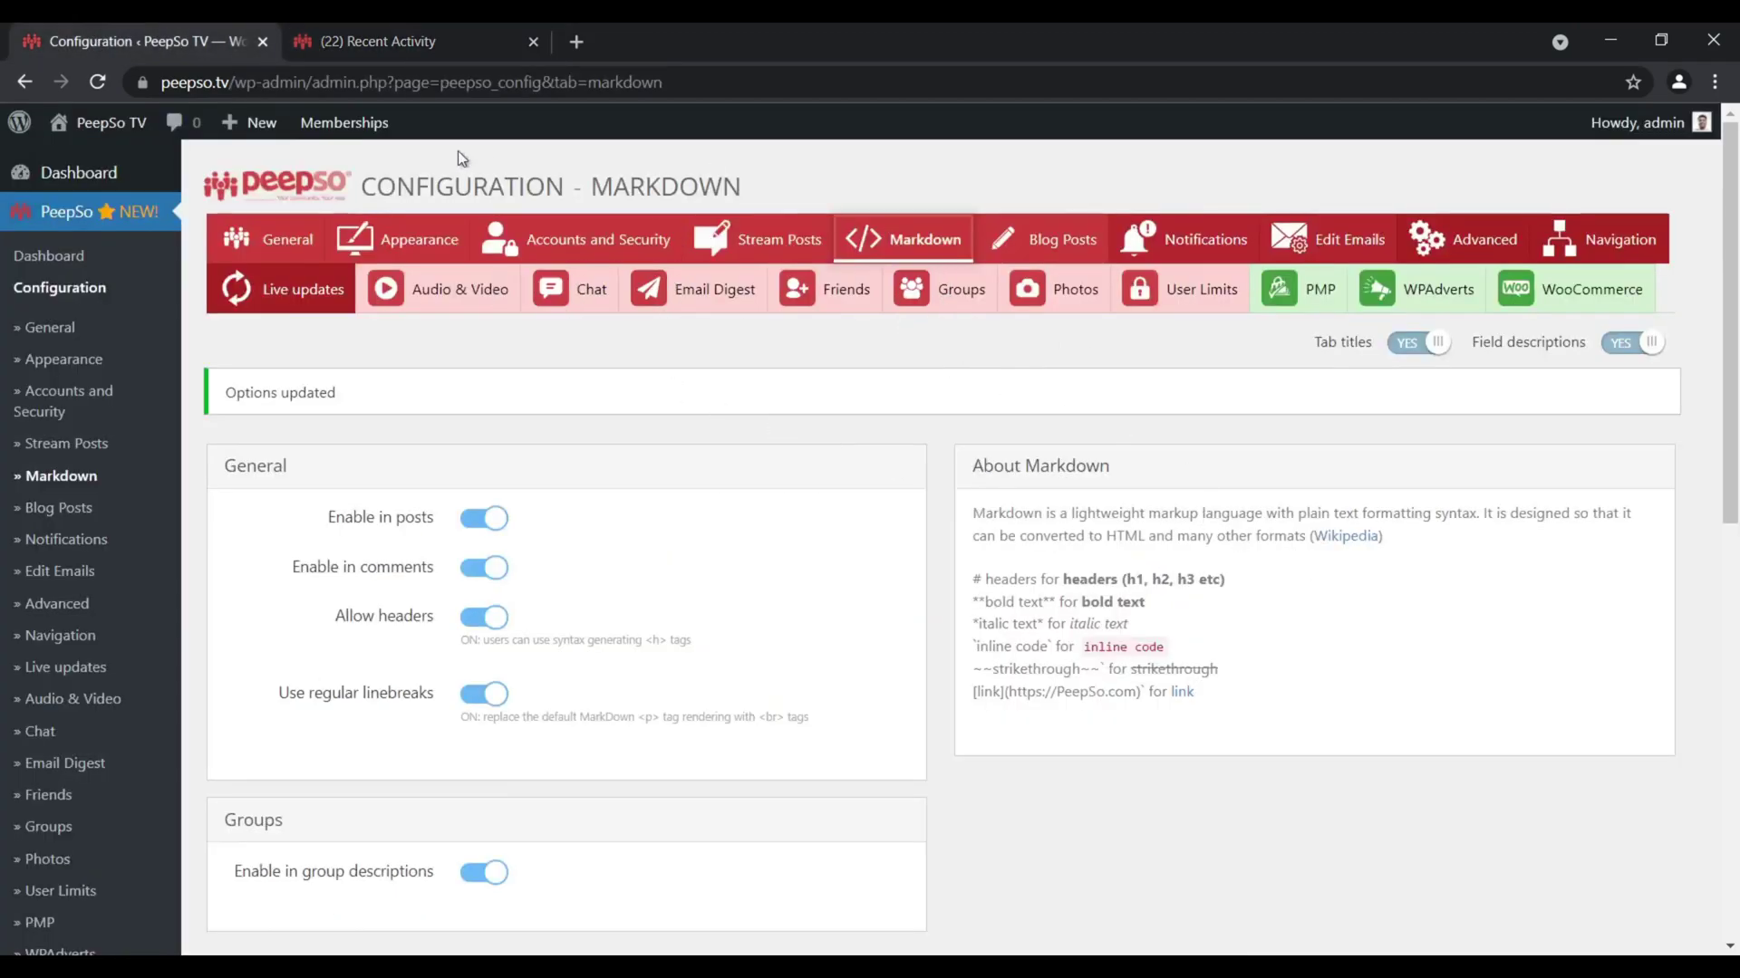
pyautogui.moveTo(1225, 695); pyautogui.dragTo(971, 580)
pyautogui.rightClick(1015, 584)
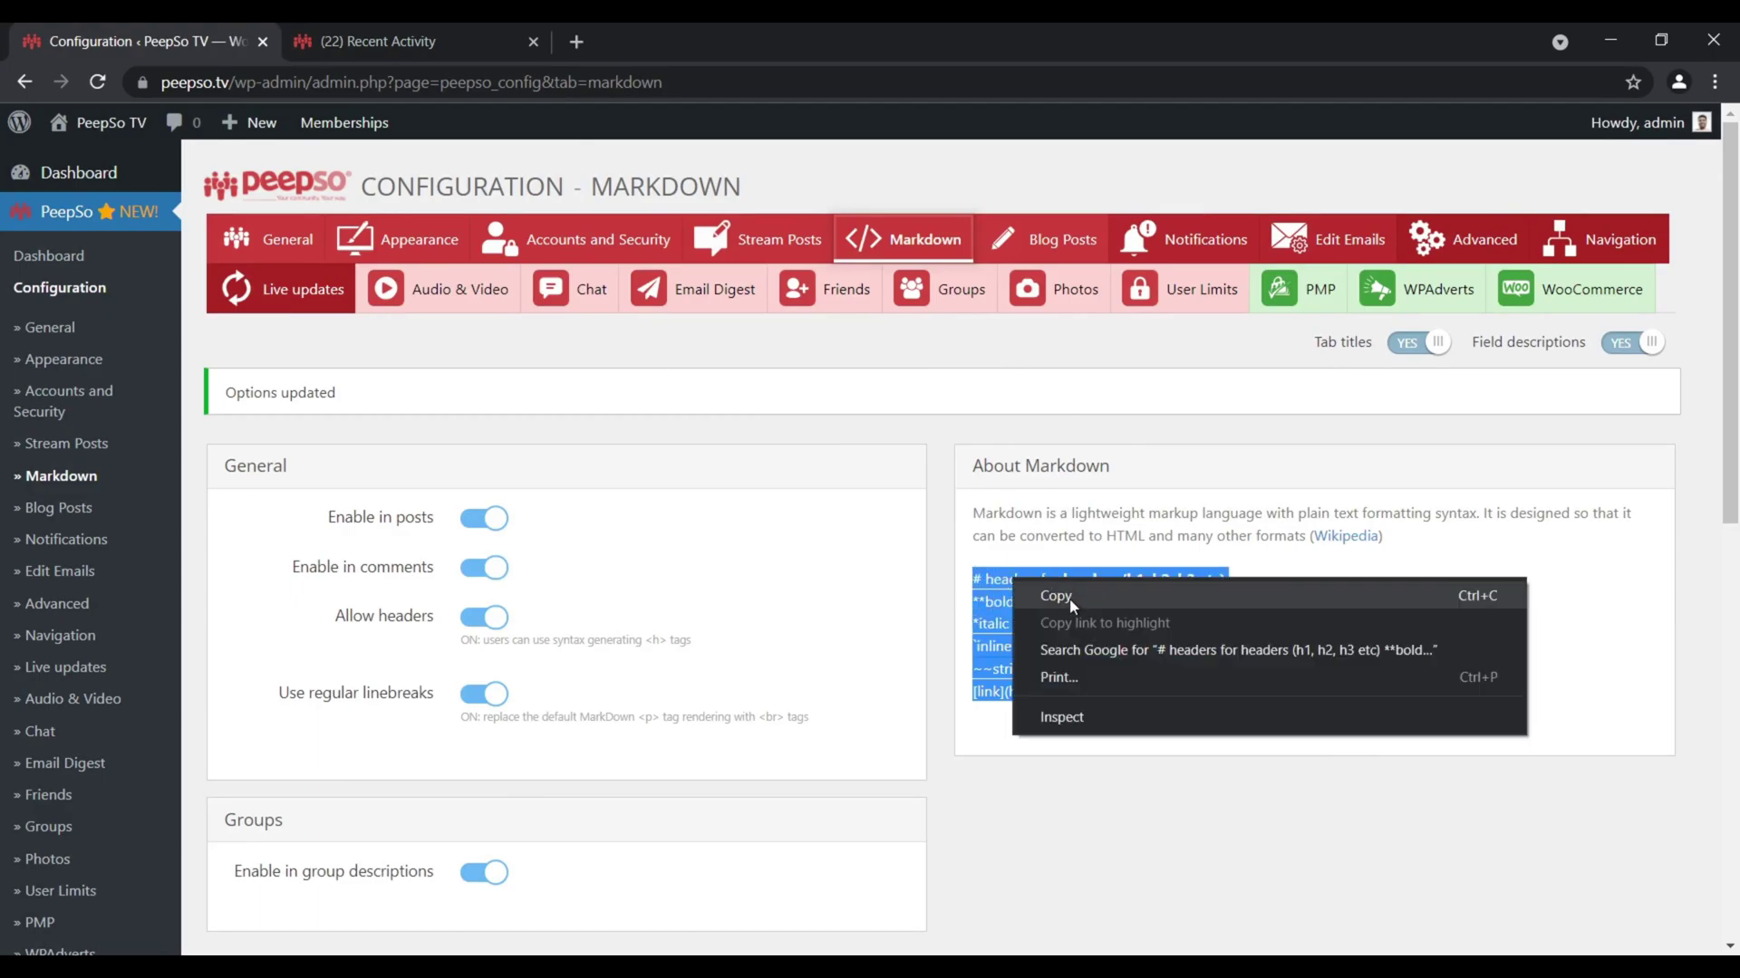
pyautogui.click(1042, 596)
# Paste the copied Markdown examples into a new community post and publish it
pyautogui.click(380, 41)
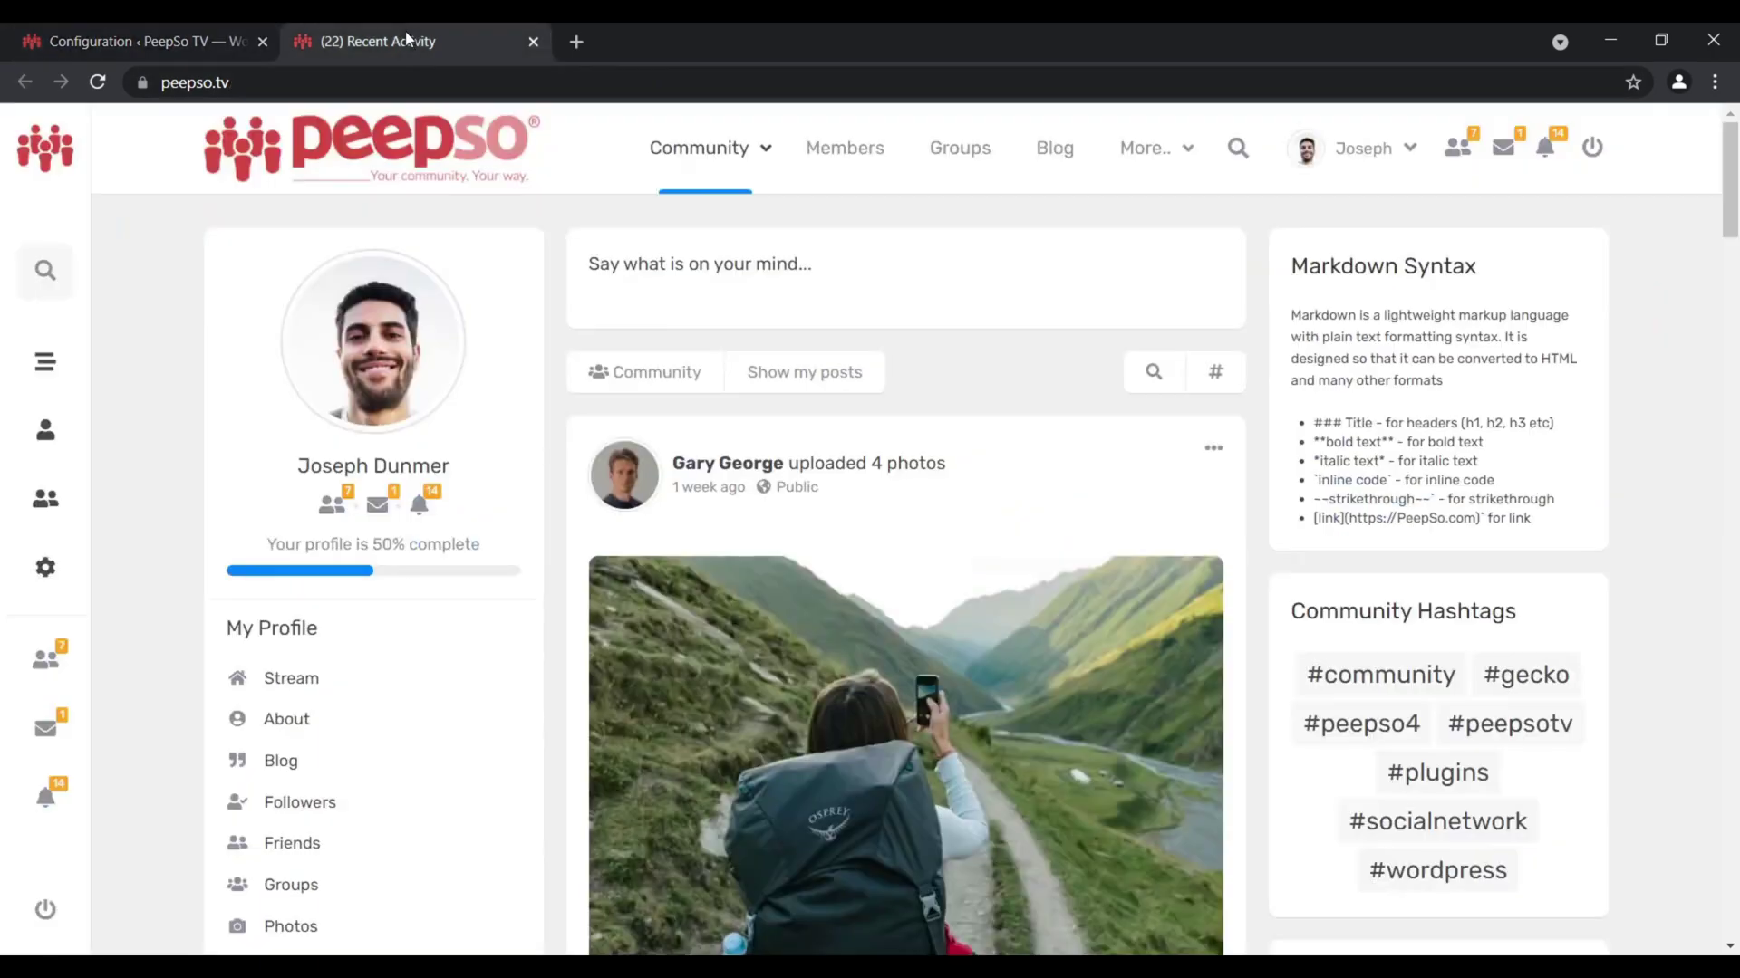
pyautogui.rightClick(672, 262)
pyautogui.click(727, 439)
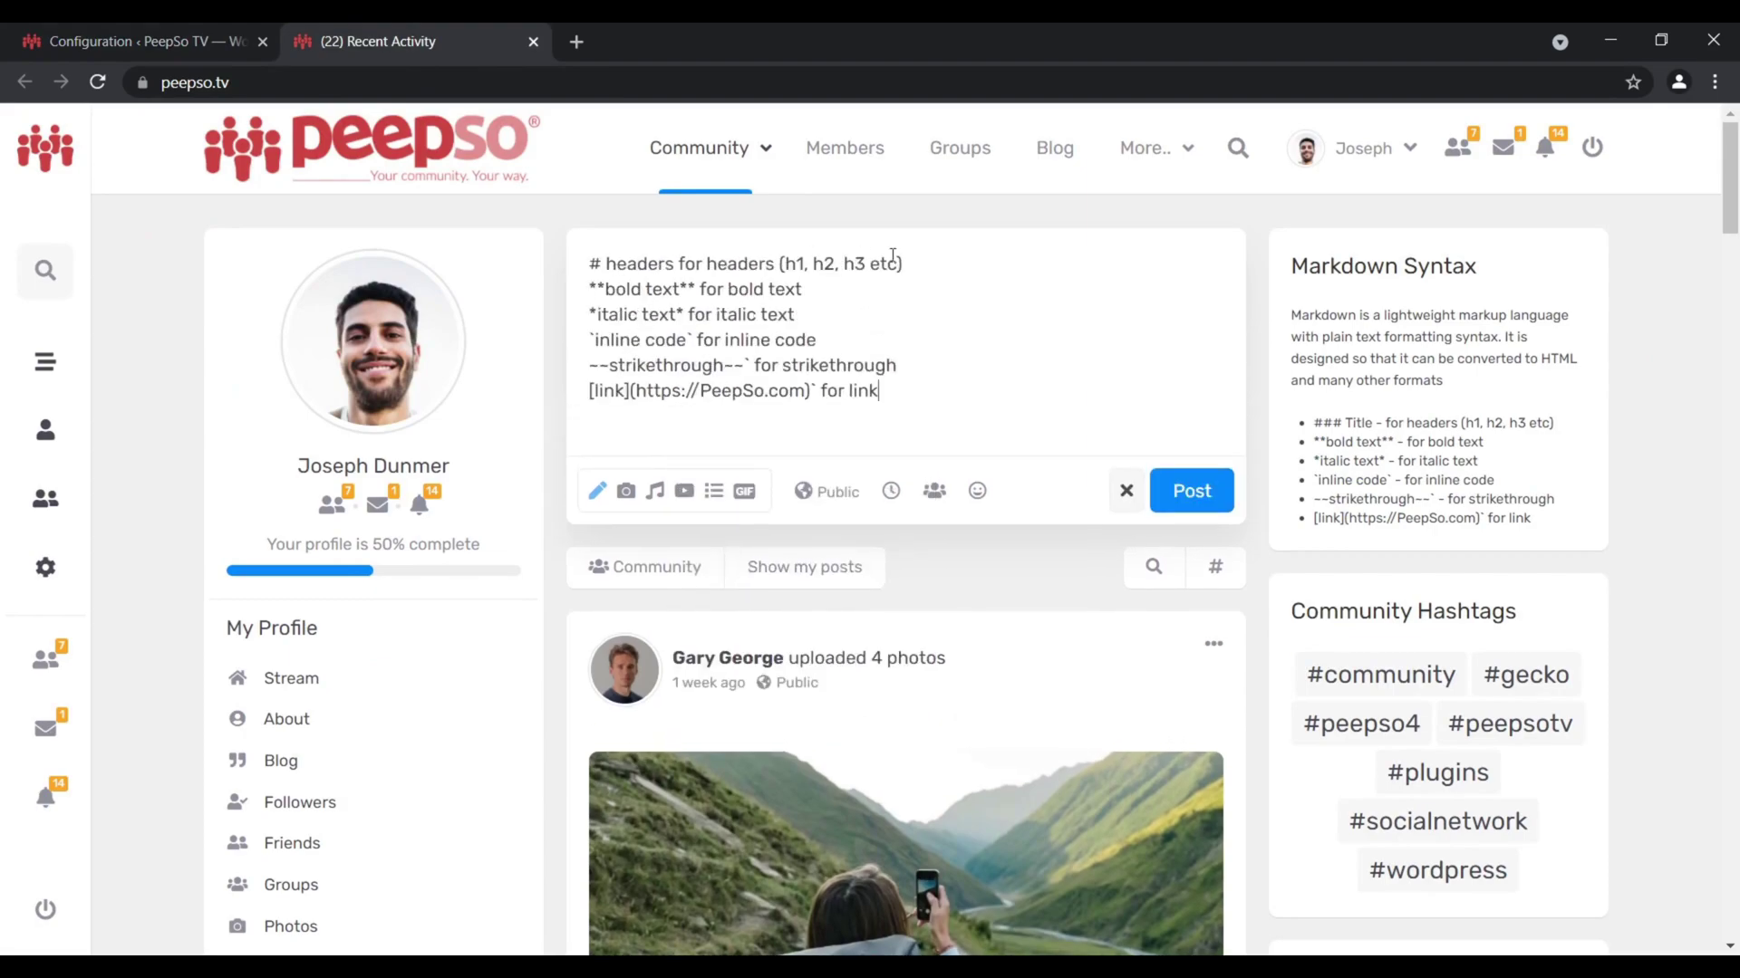
pyautogui.click(1188, 504)
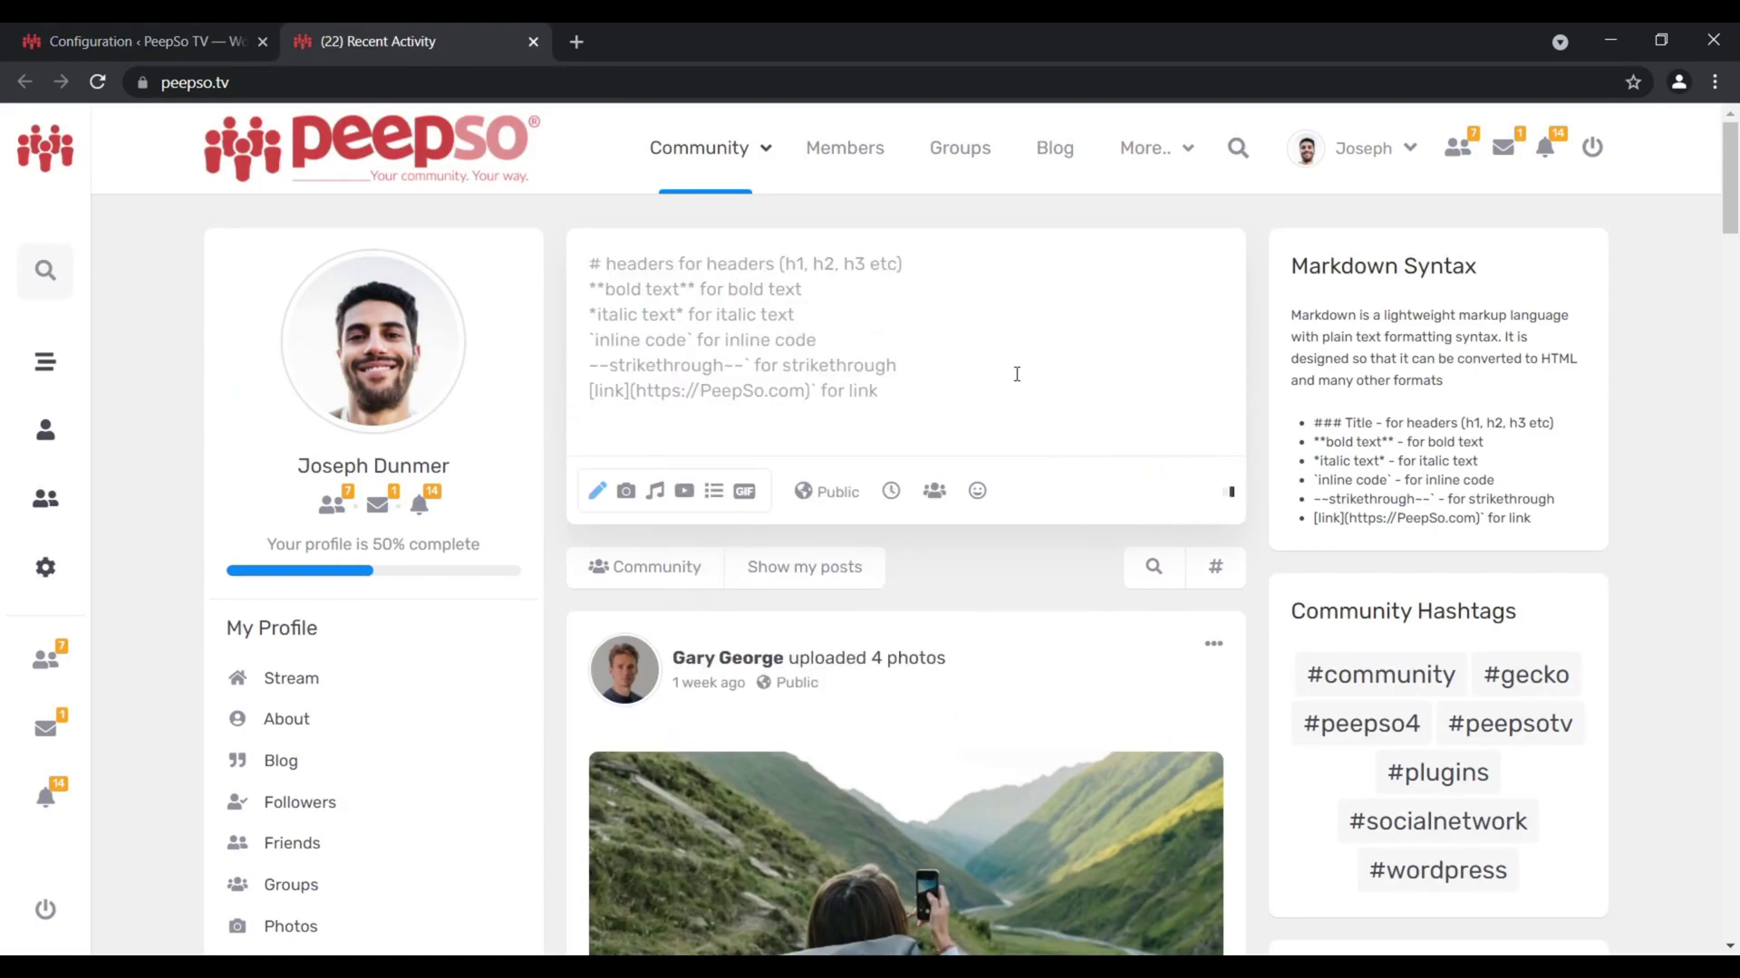
# Examine how the header, bold, italic, inline code and strikethrough lines are rendered in the published post
pyautogui.scroll(-1, 1084, 682)
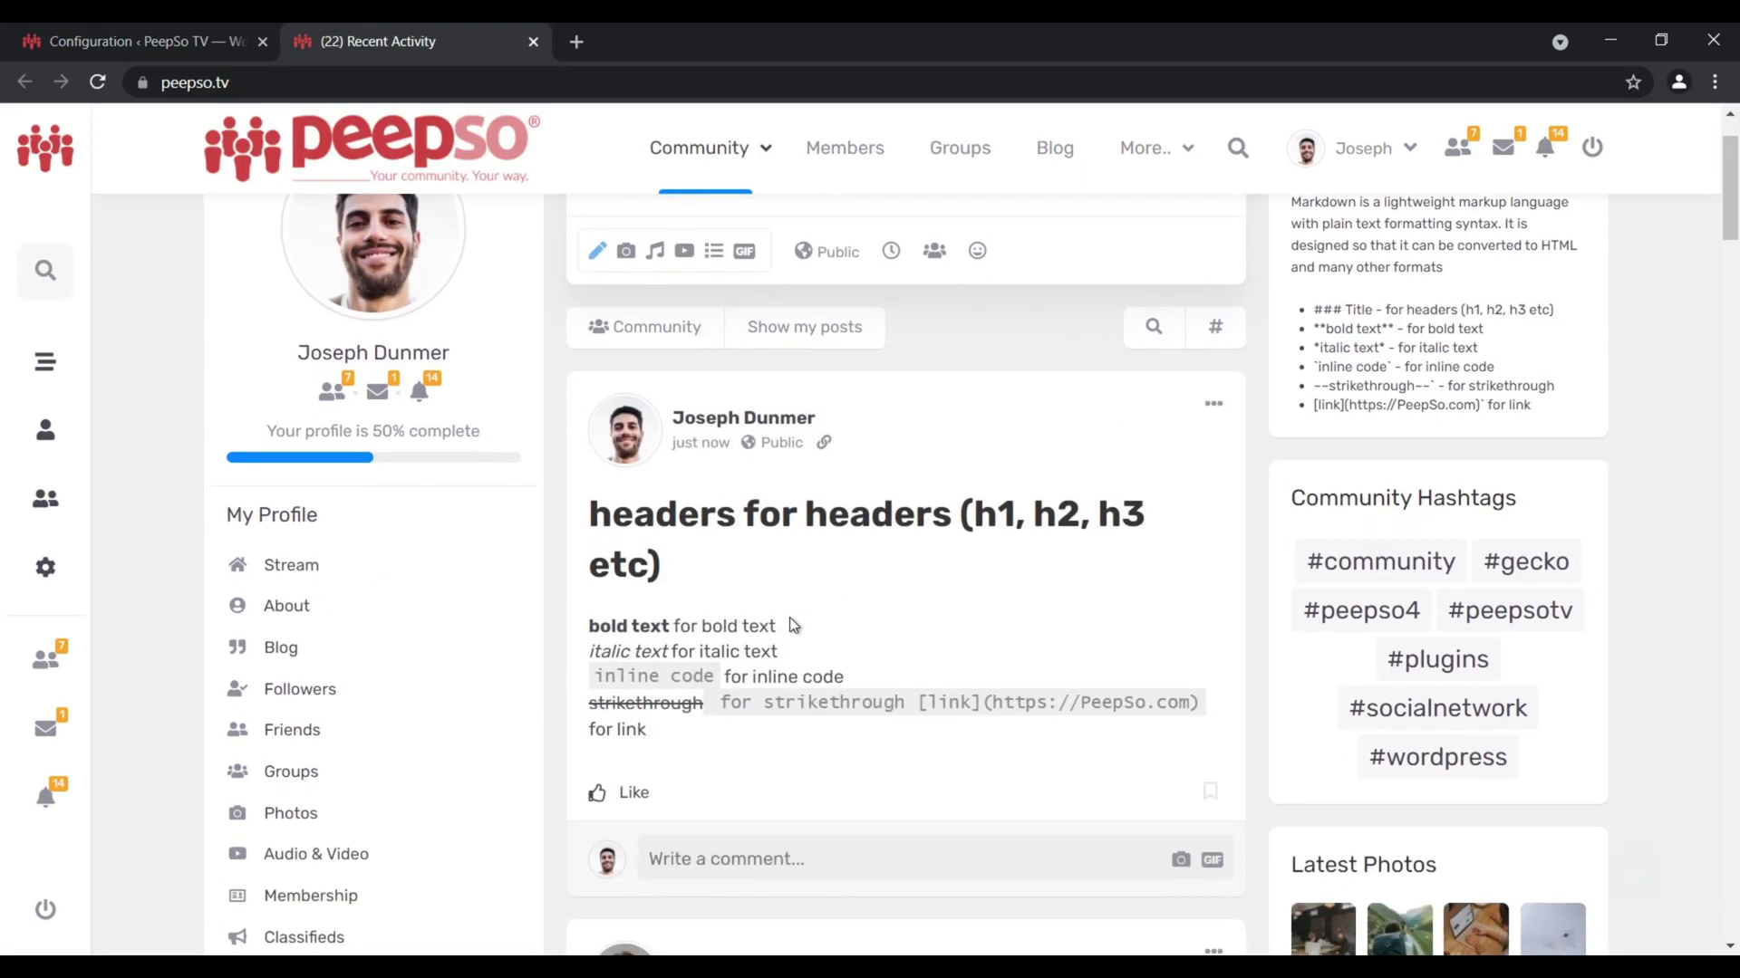
pyautogui.moveTo(662, 739); pyautogui.dragTo(587, 525)
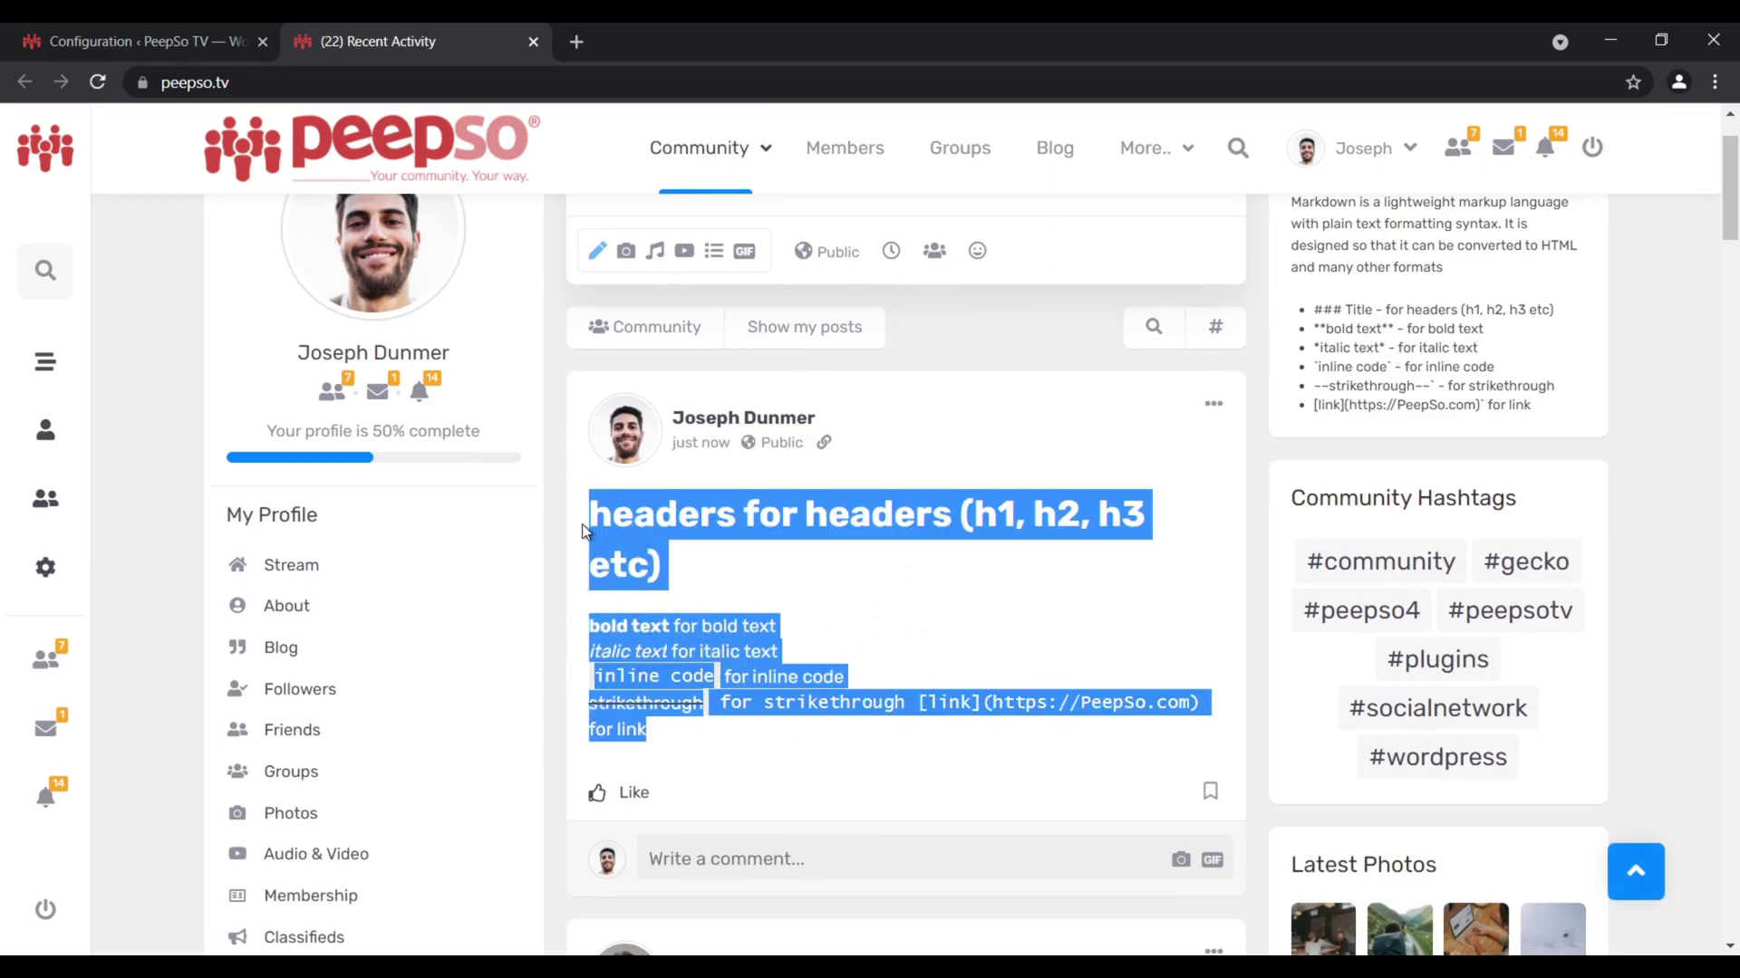
pyautogui.scroll(-1, 587, 525)
pyautogui.click(1013, 569)
pyautogui.scroll(1, 899, 627)
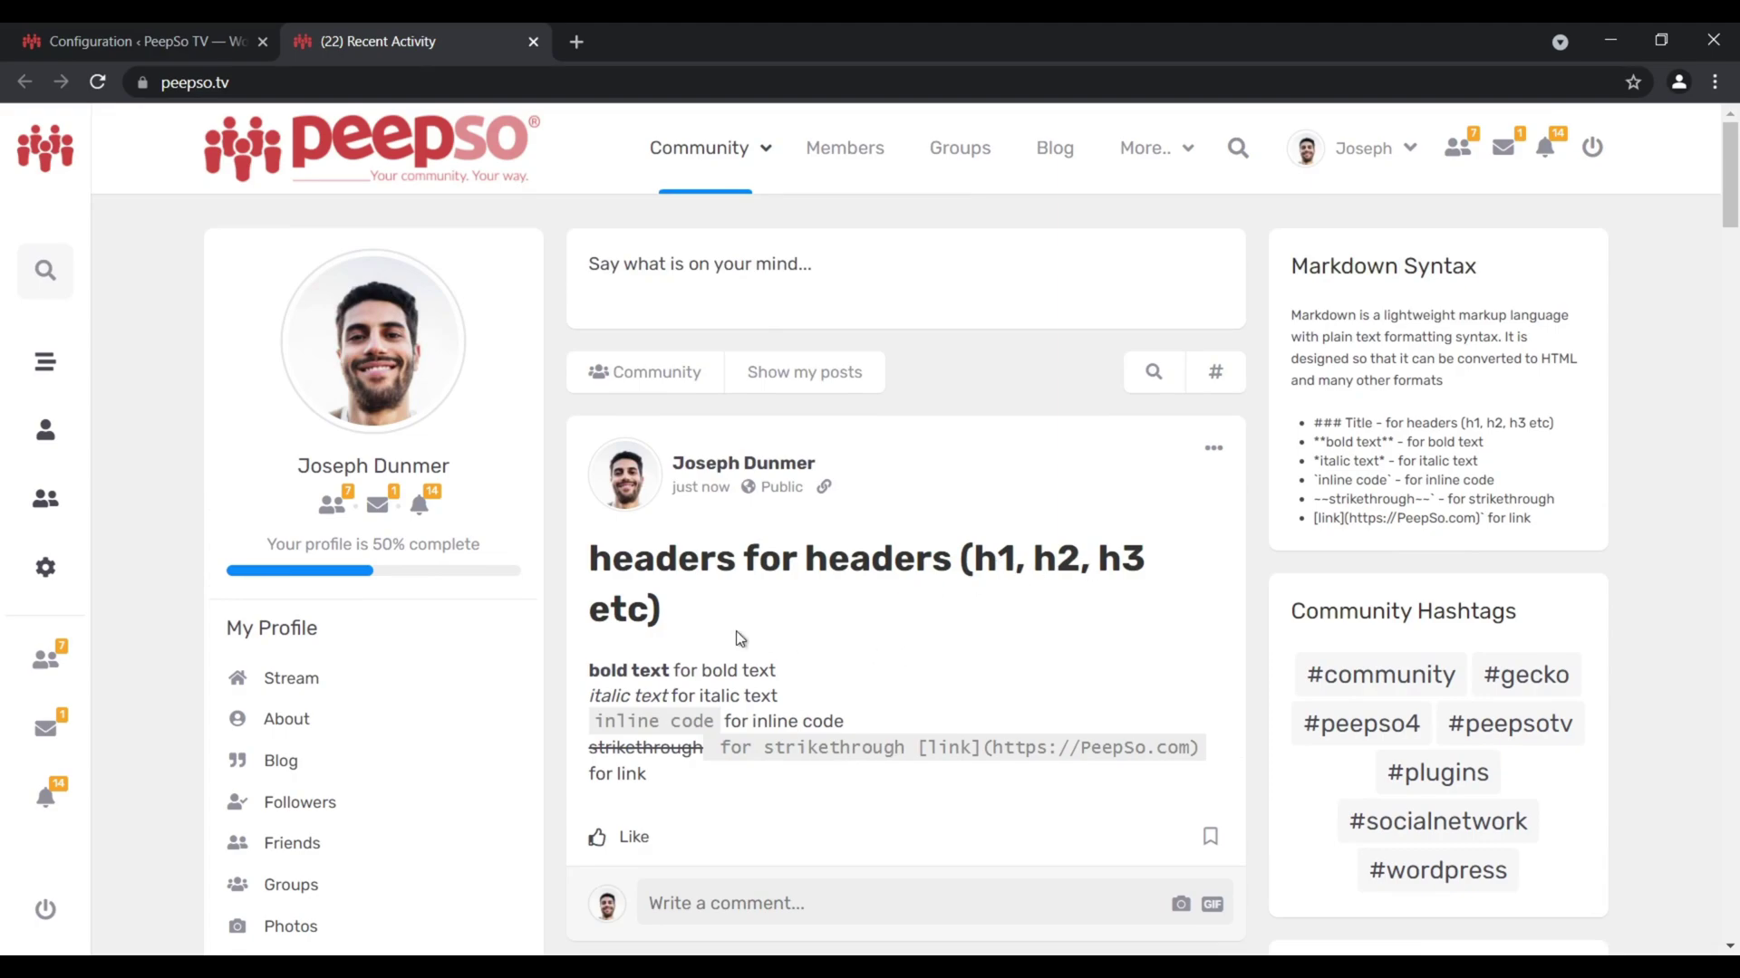
pyautogui.doubleClick(584, 694)
pyautogui.moveTo(589, 721); pyautogui.dragTo(716, 726)
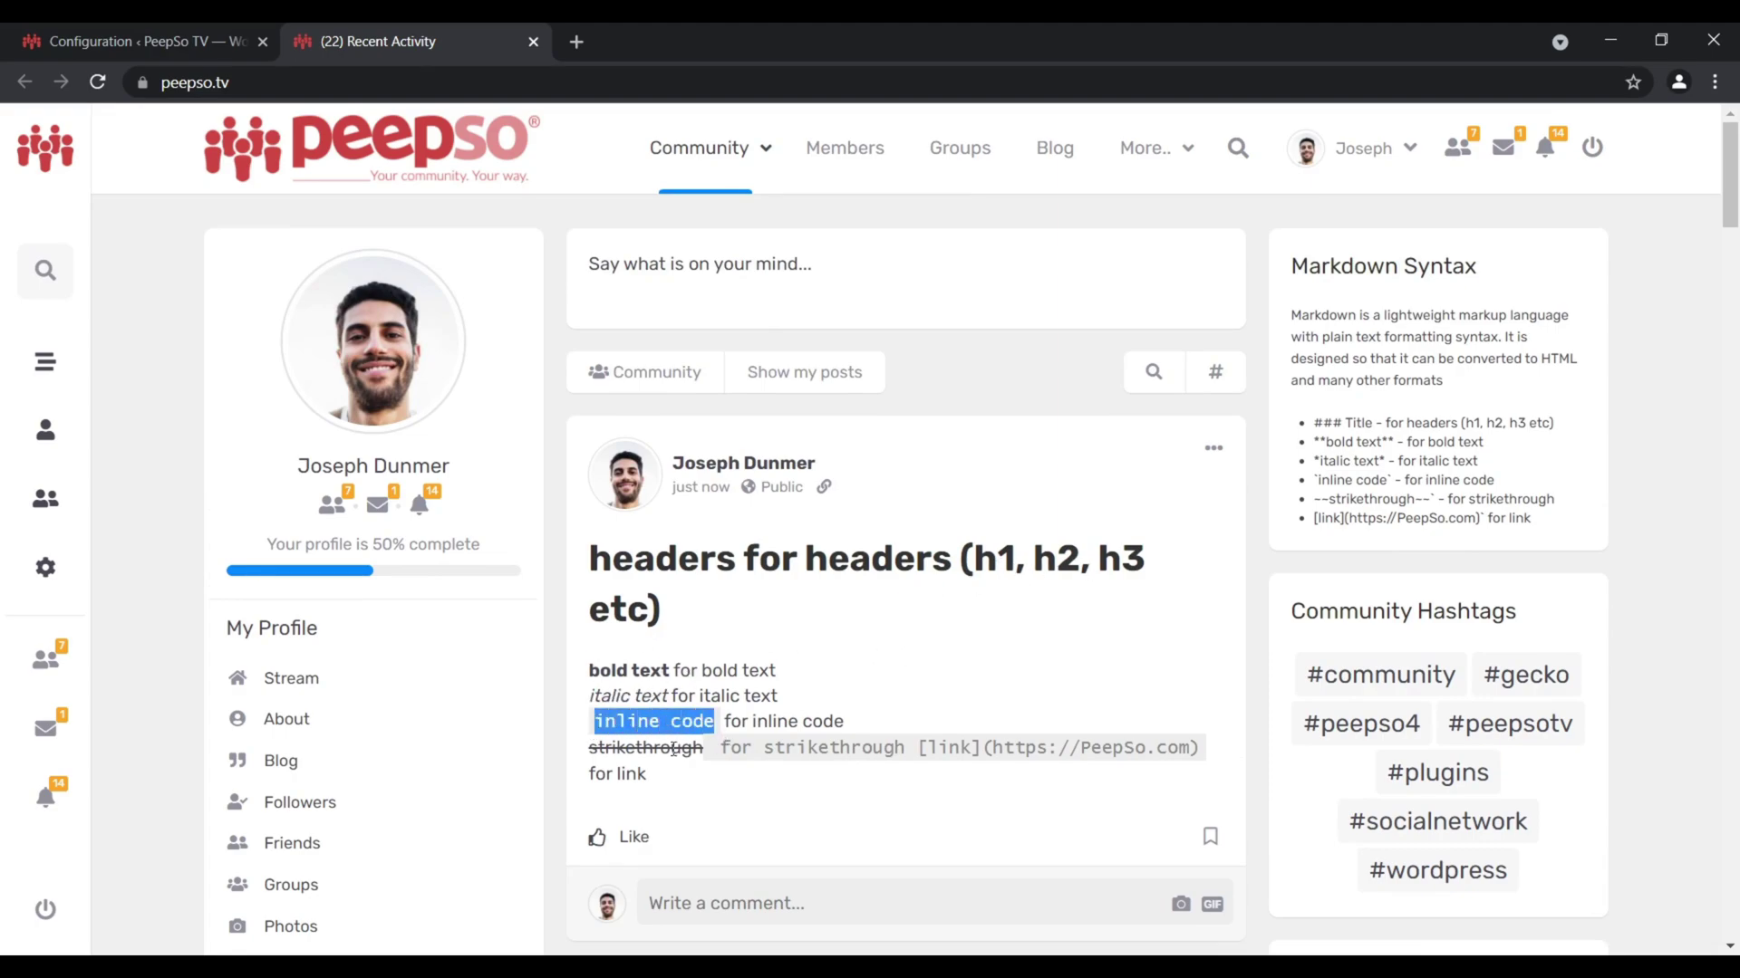
pyautogui.moveTo(591, 749); pyautogui.dragTo(703, 749)
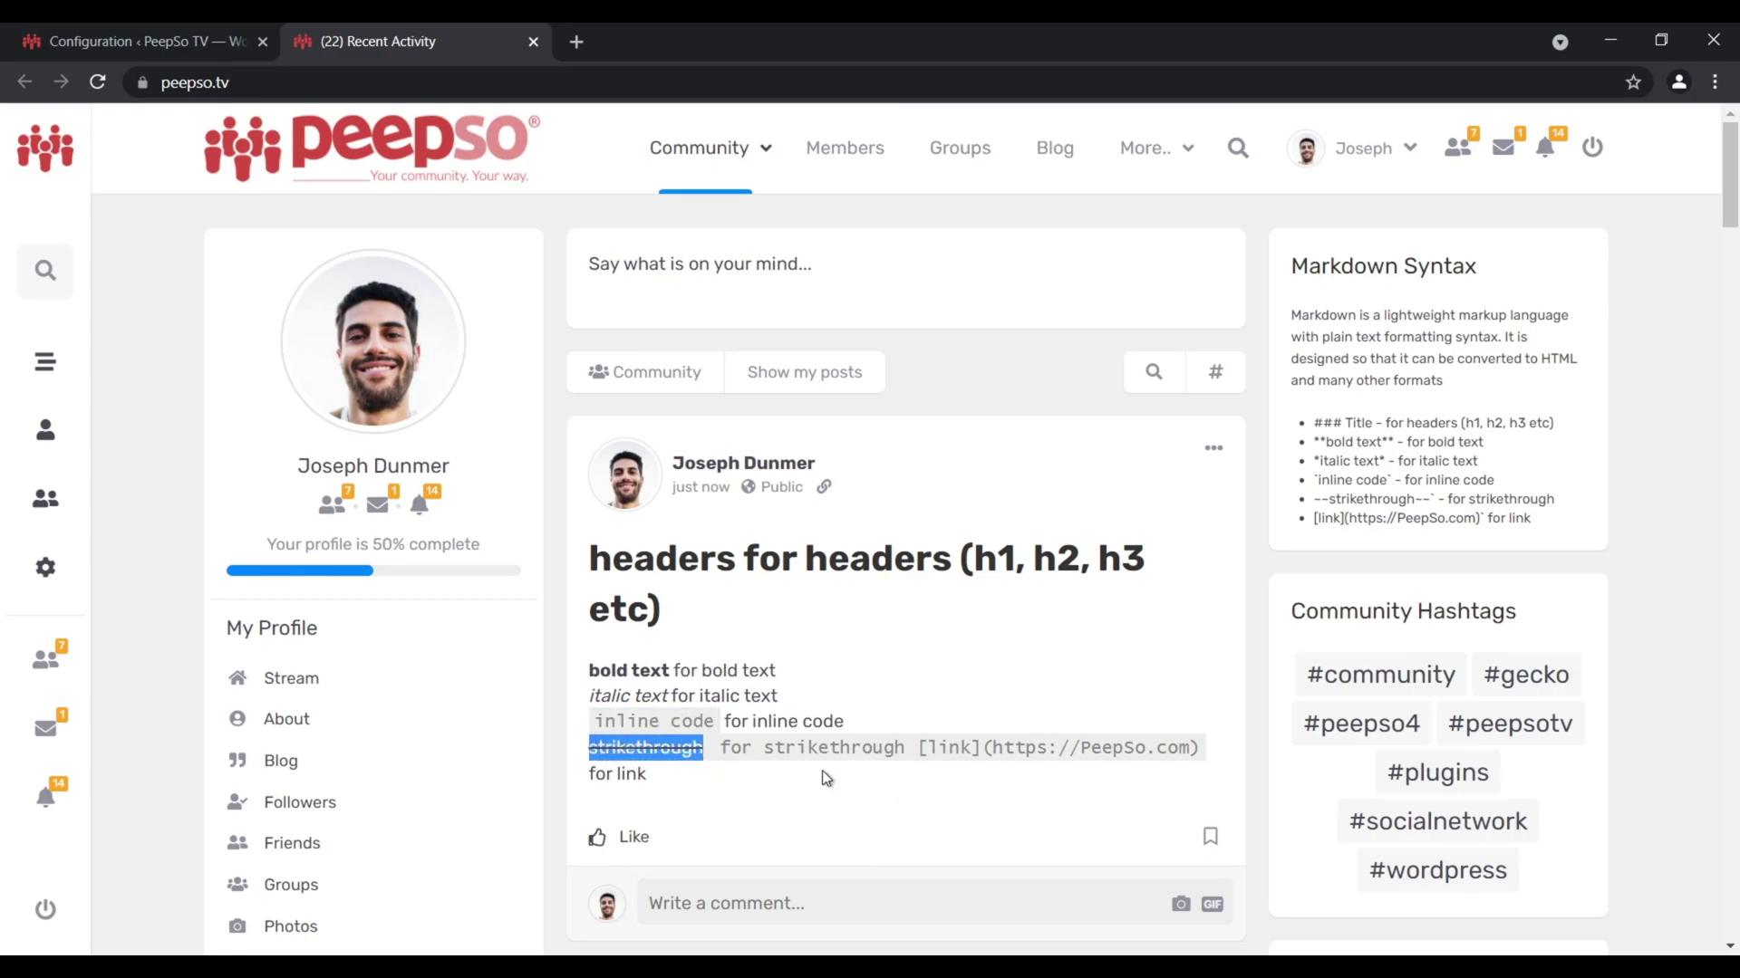
pyautogui.click(145, 41)
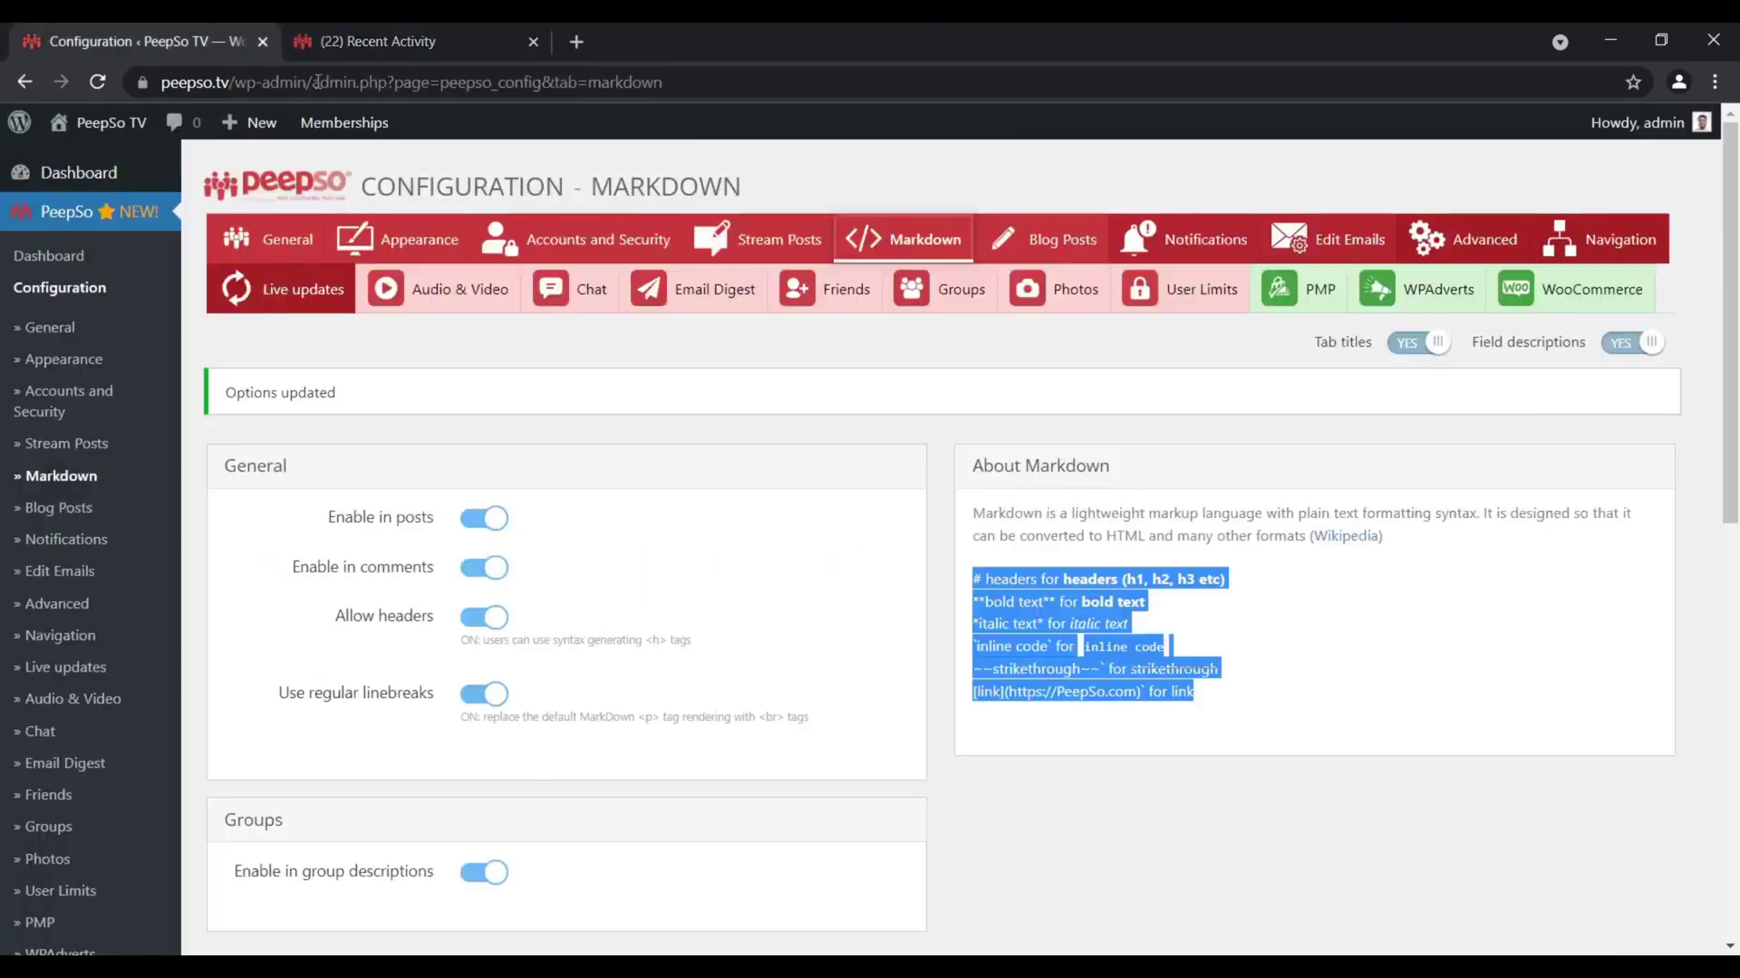
pyautogui.click(1312, 690)
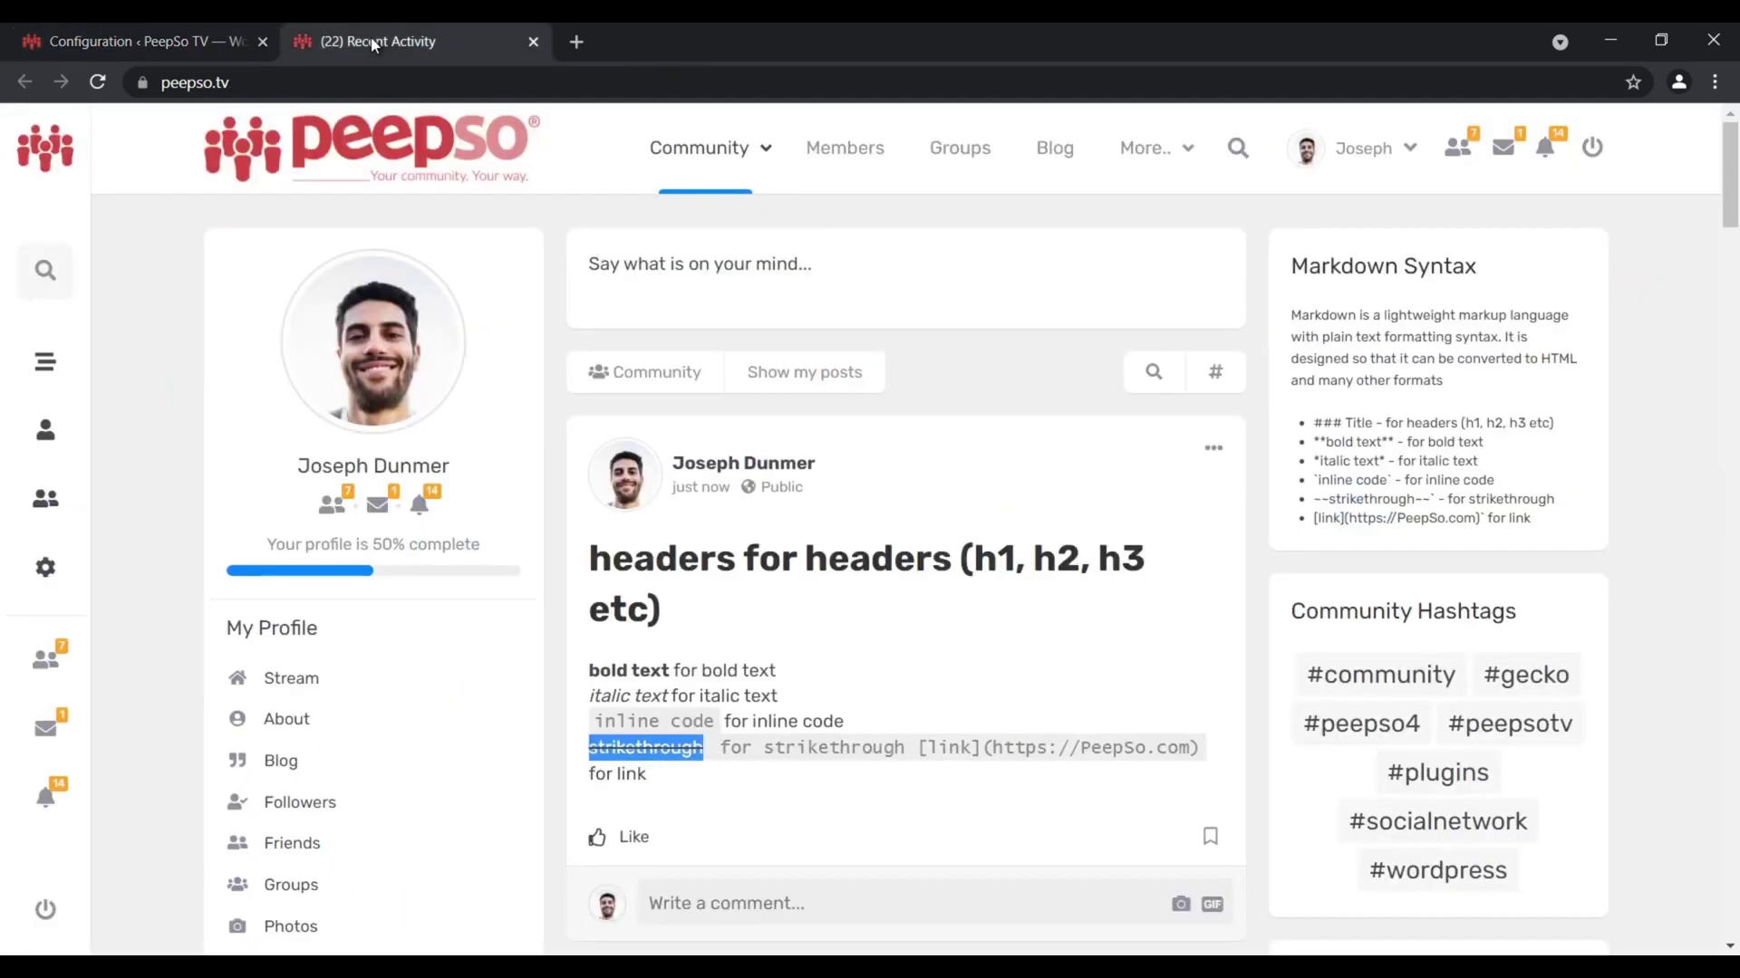
pyautogui.click(435, 41)
pyautogui.click(140, 41)
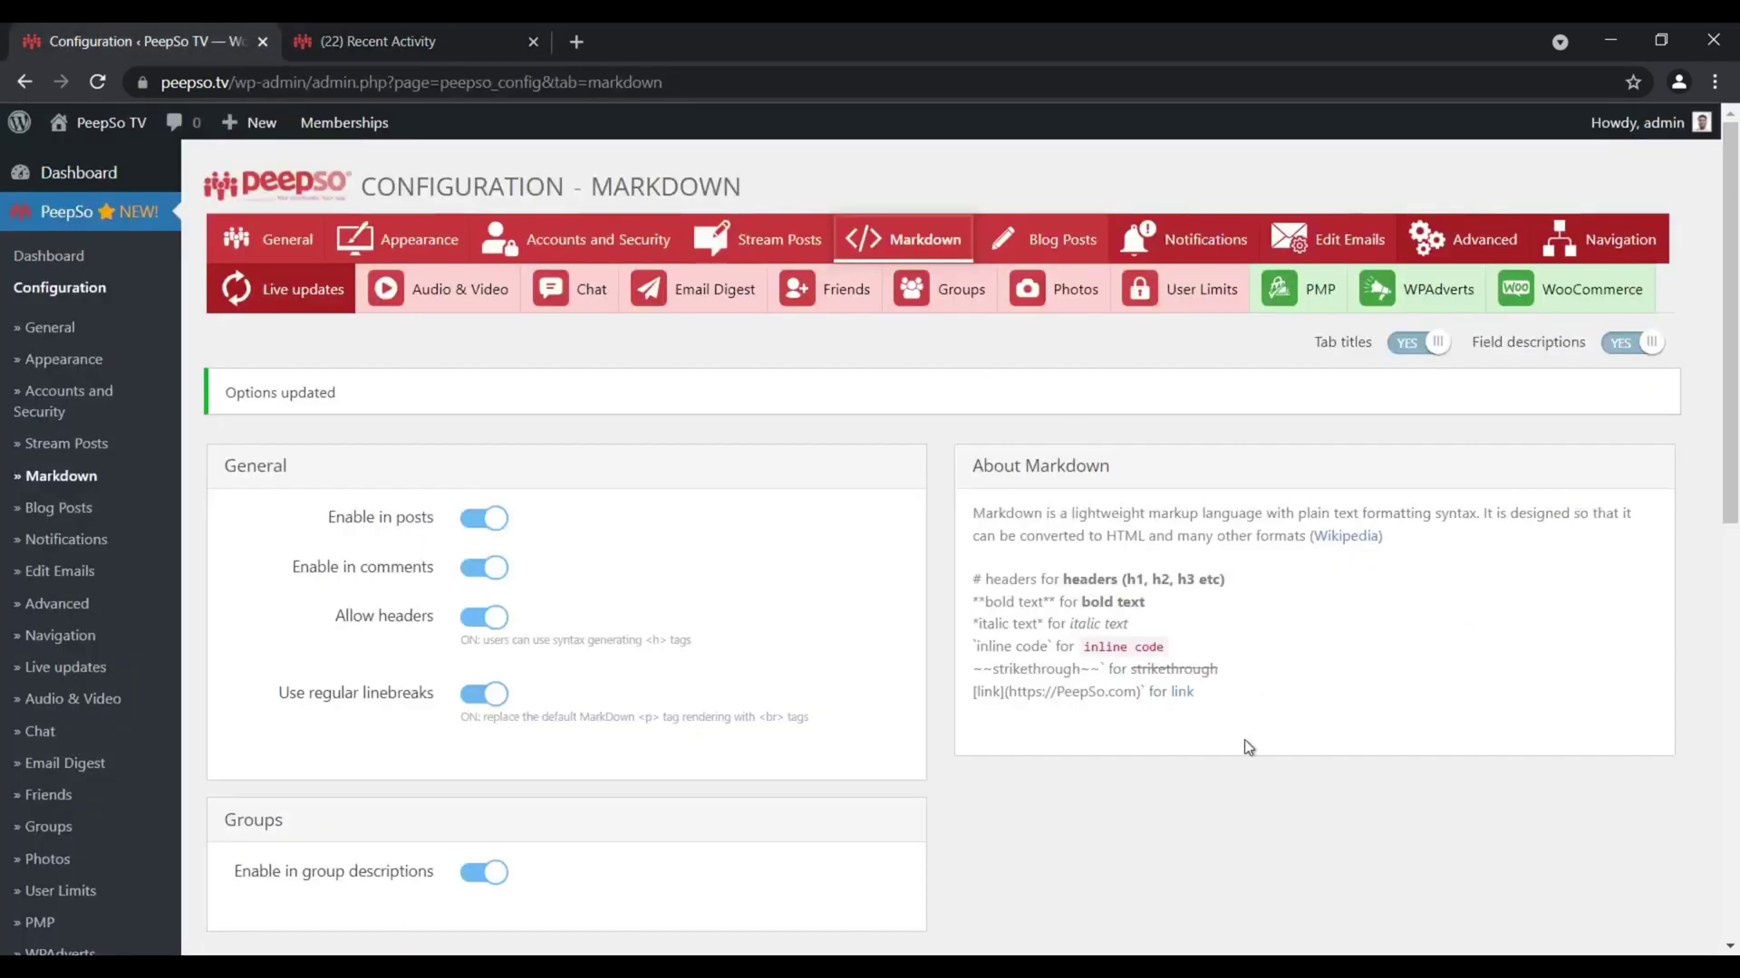
pyautogui.moveTo(972, 702); pyautogui.dragTo(1141, 700)
pyautogui.hotkey('ctrl', 'c')
pyautogui.rightClick(1140, 699)
pyautogui.click(1168, 700)
# Publish the copied link example as a new community post, test its link, and return to the activity stream
pyautogui.click(369, 29)
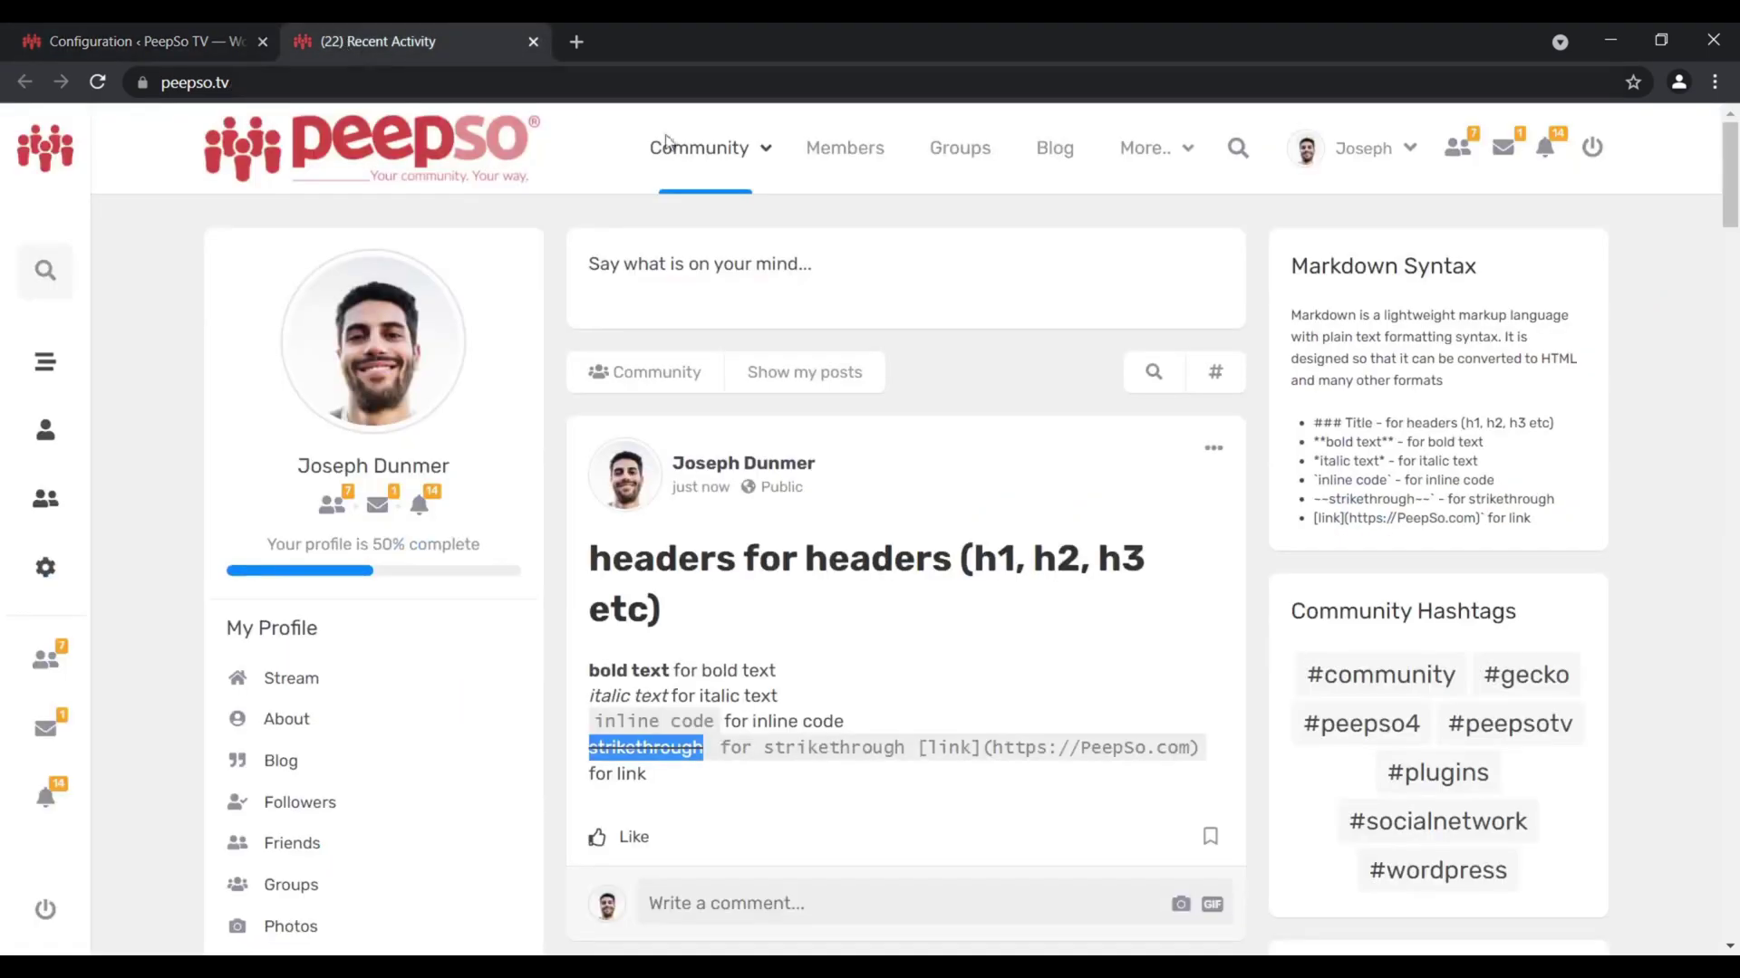
pyautogui.click(666, 266)
pyautogui.rightClick(666, 265)
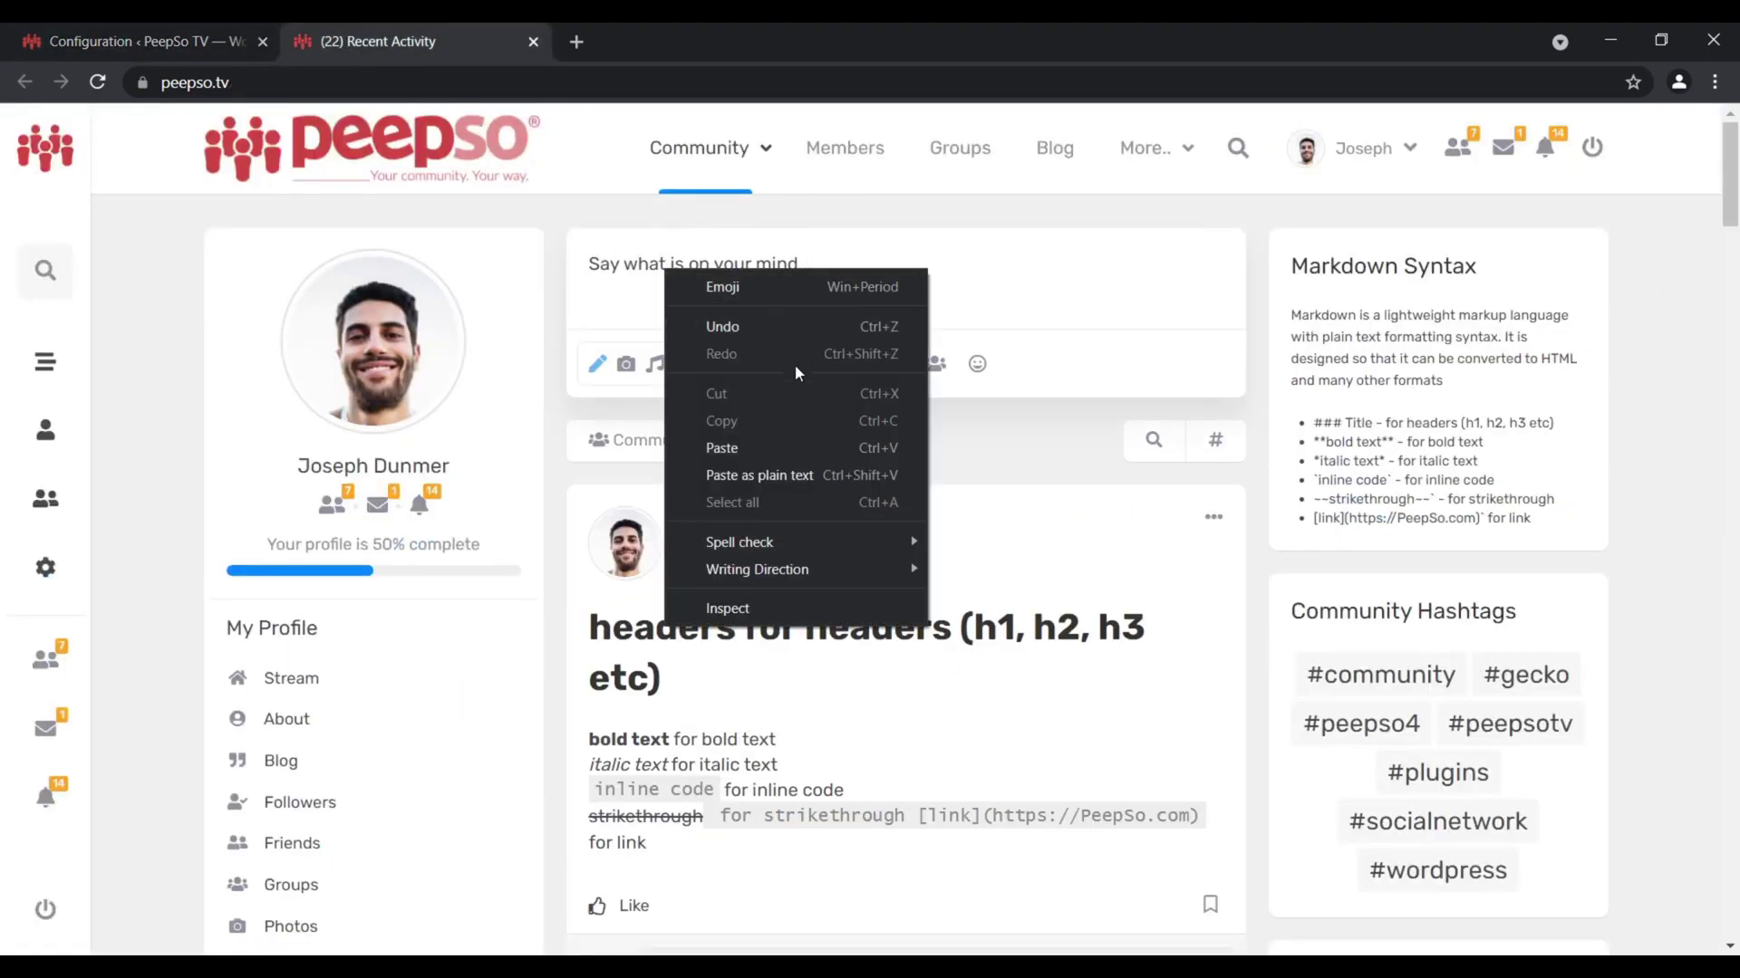
pyautogui.click(720, 449)
pyautogui.click(1206, 367)
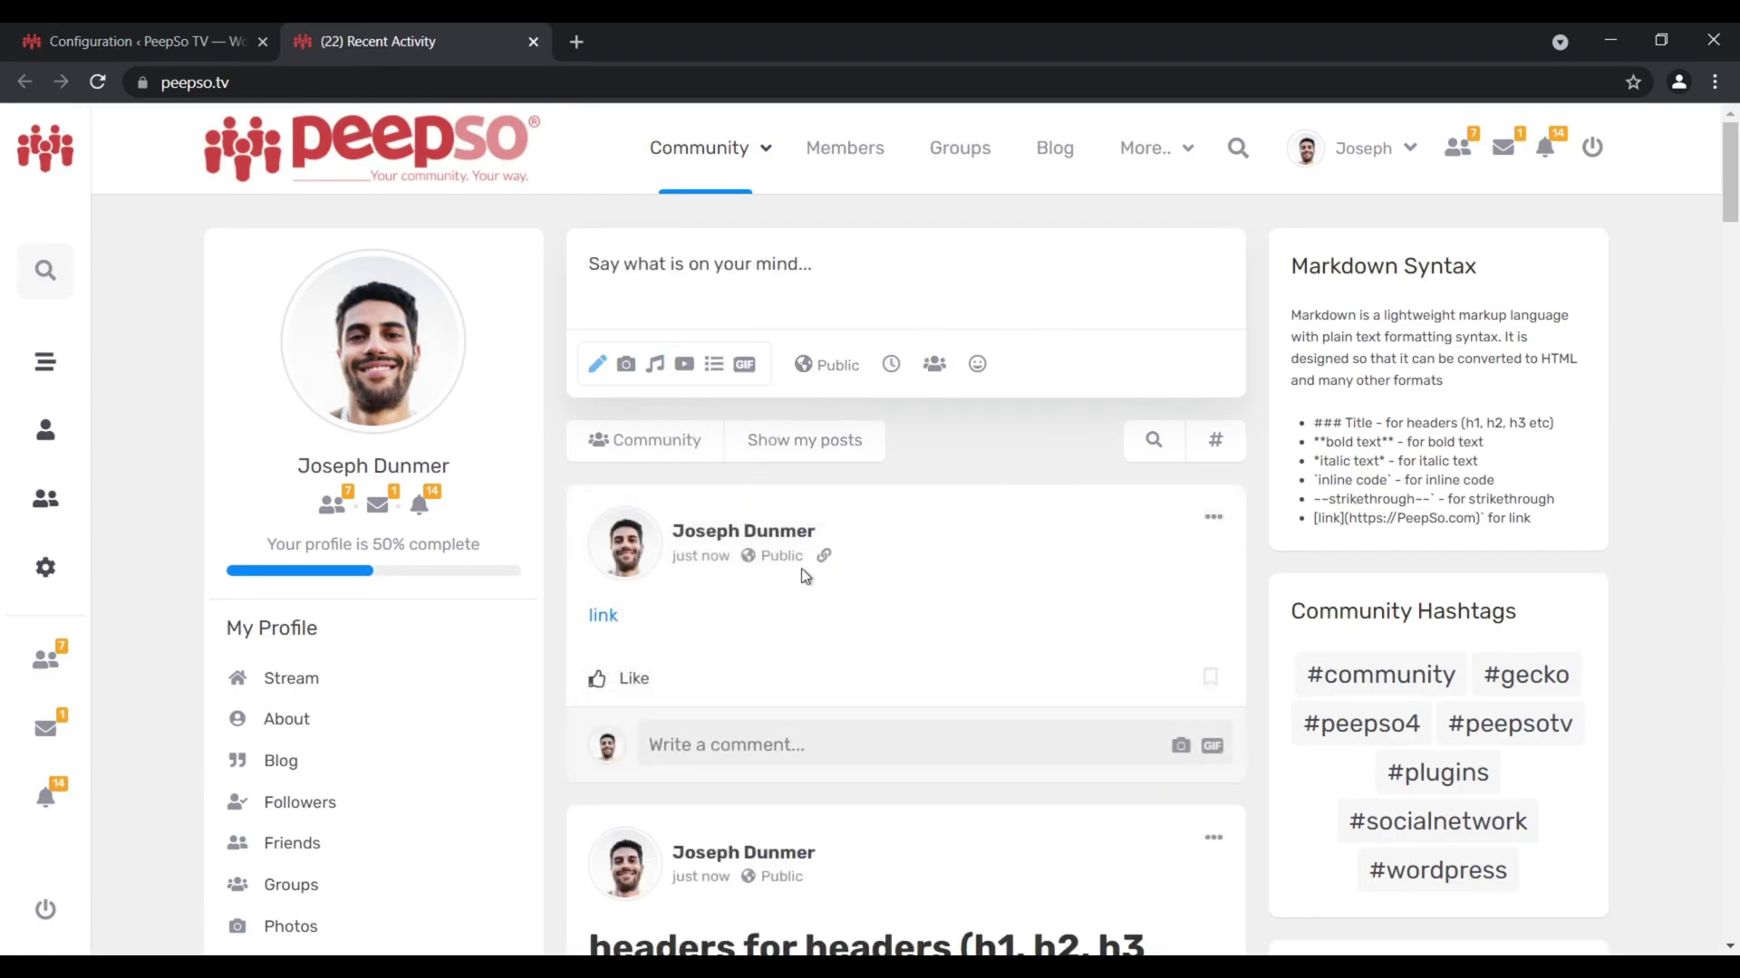
pyautogui.click(601, 617)
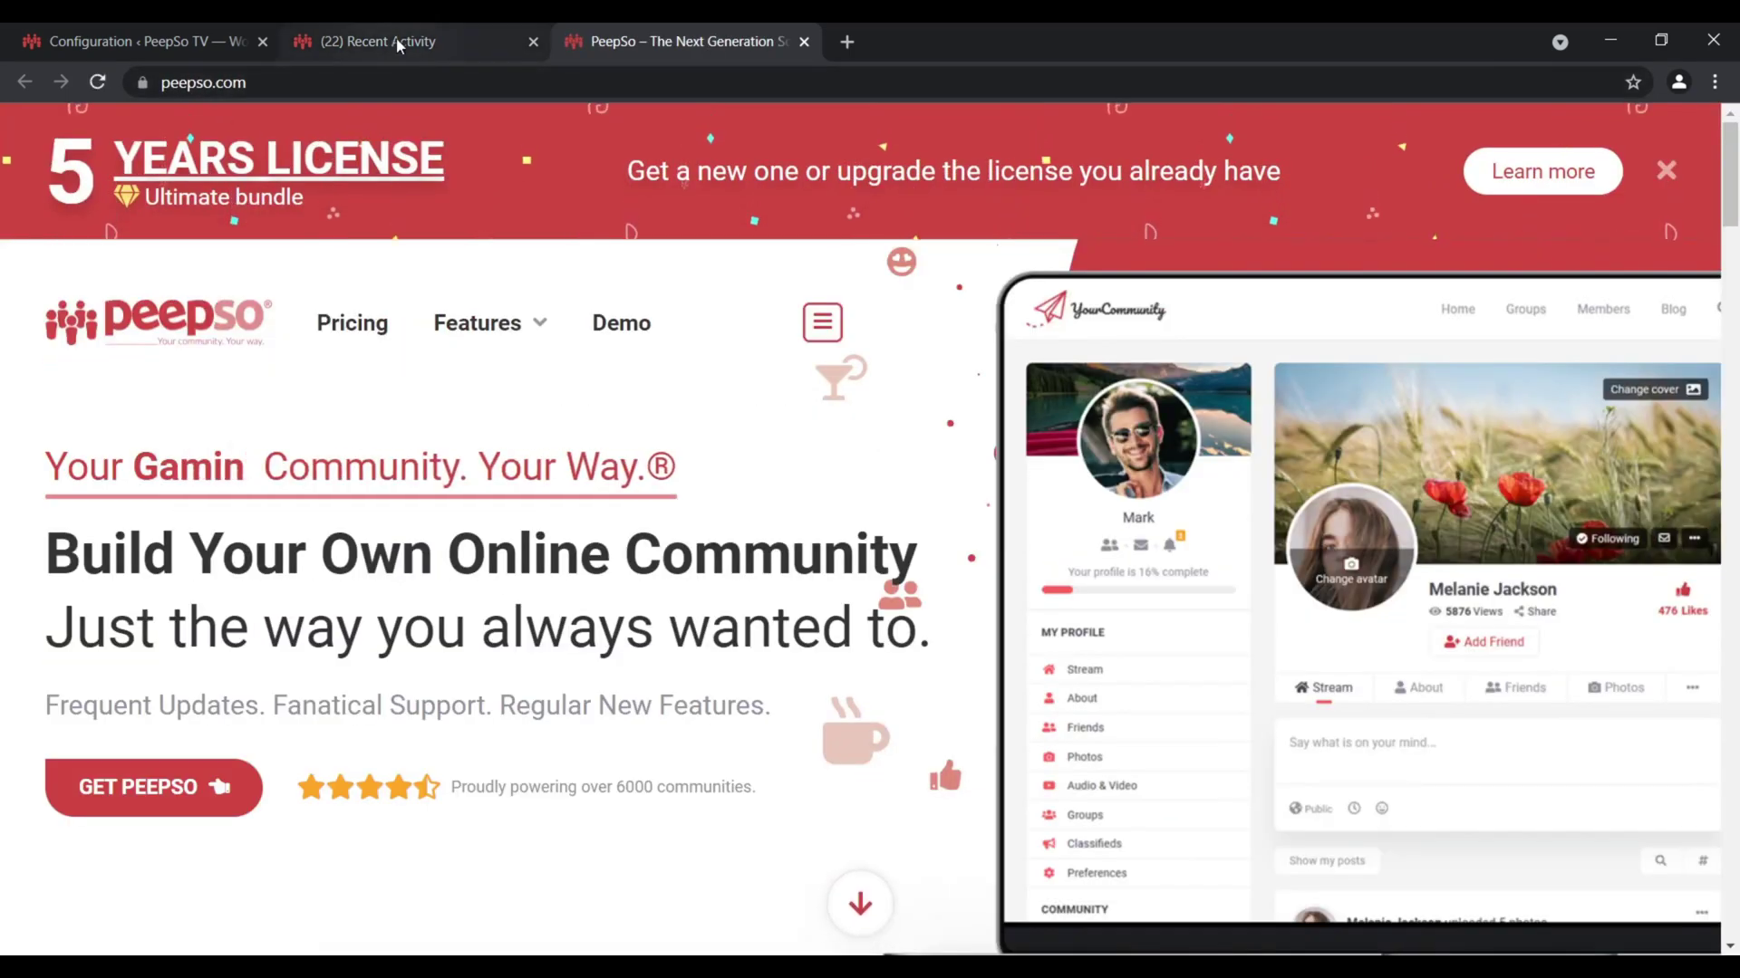
pyautogui.click(398, 43)
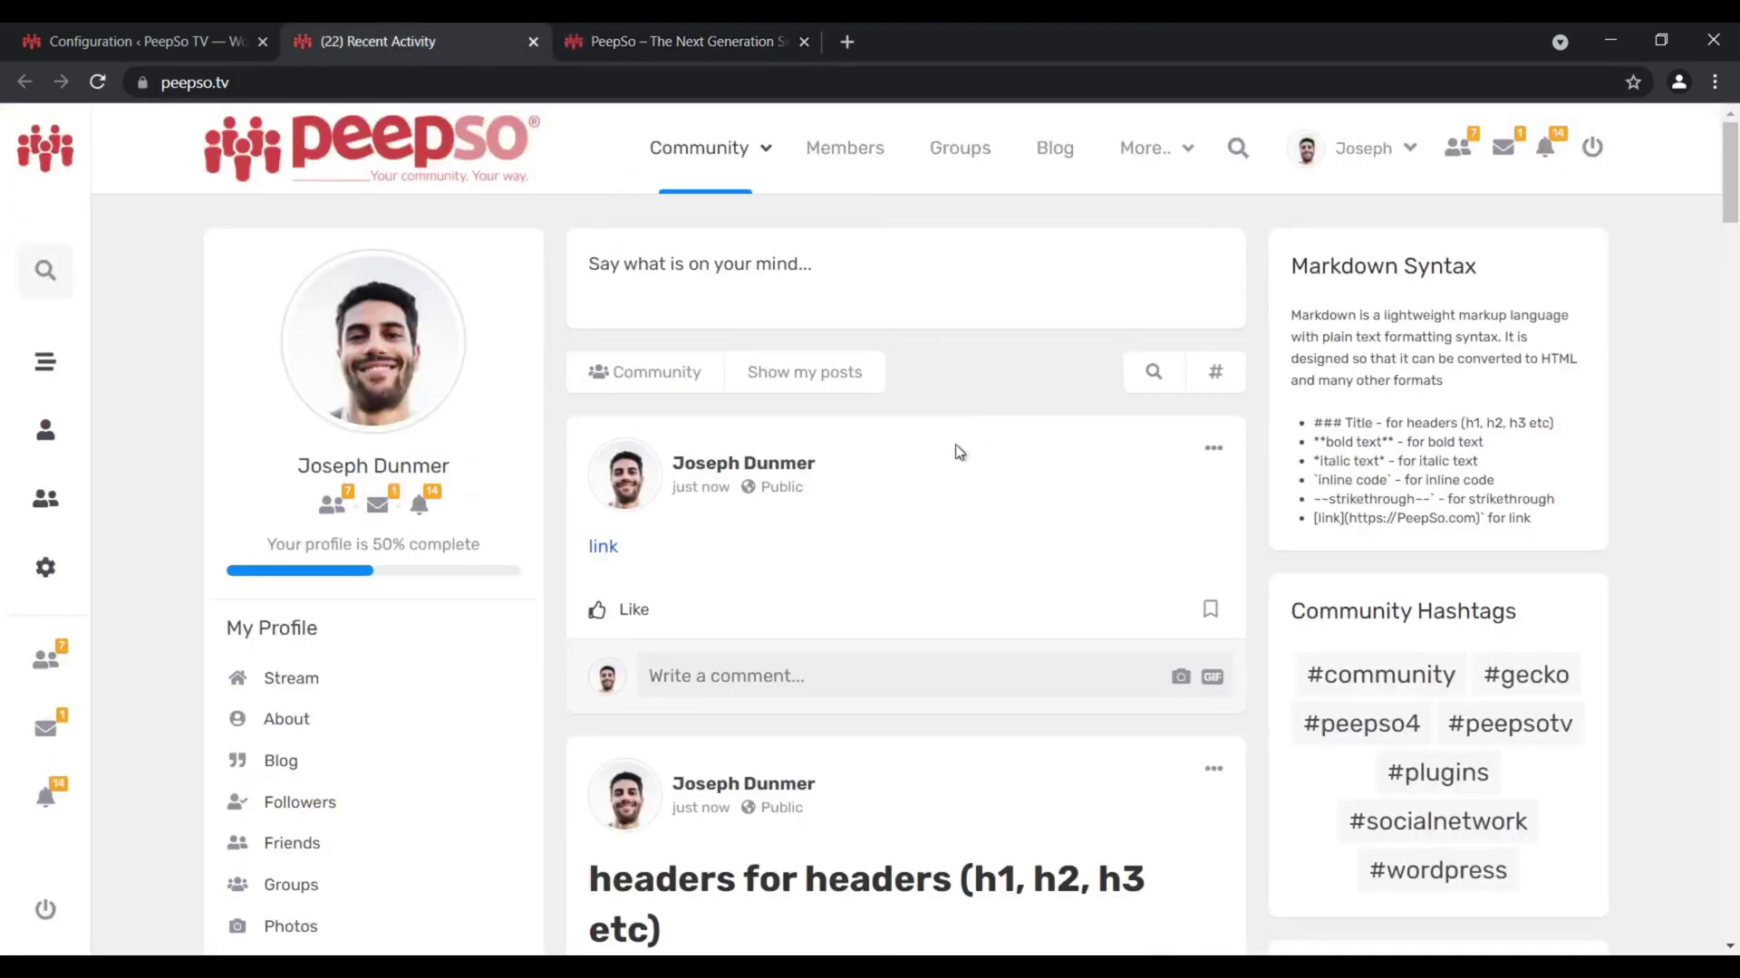
# Open the published link post for editing to inspect its Markdown source, and leave it without changes
pyautogui.click(1213, 447)
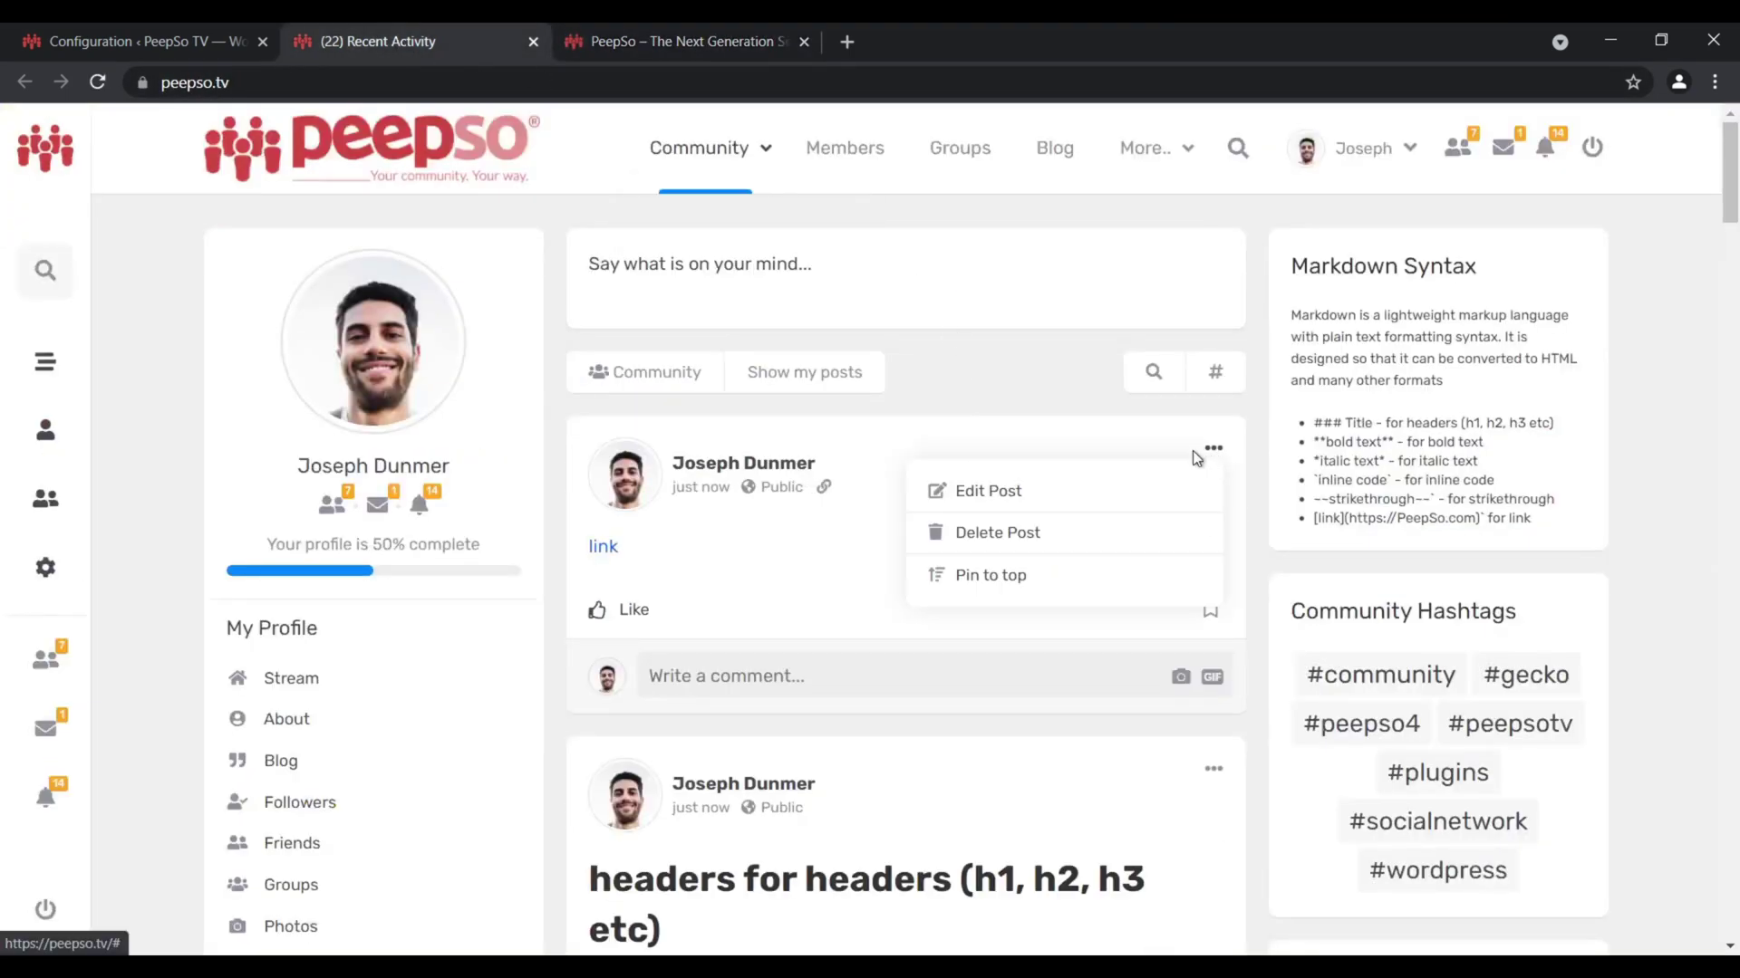
pyautogui.click(984, 492)
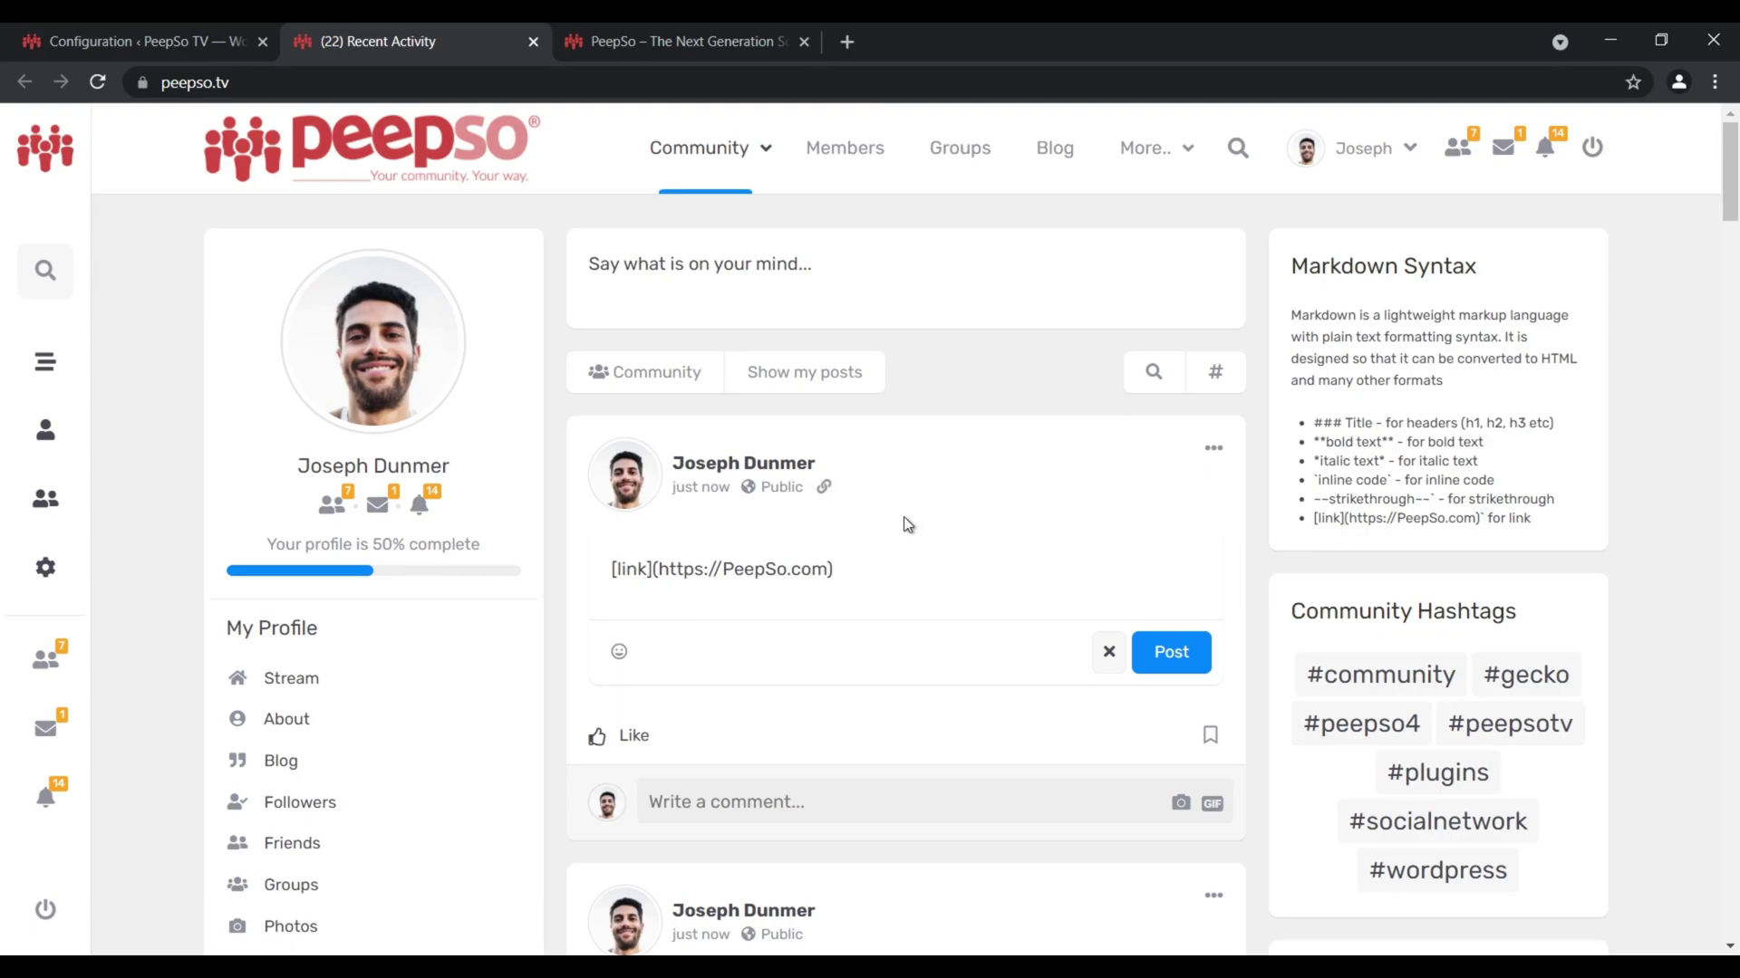
pyautogui.click(1108, 718)
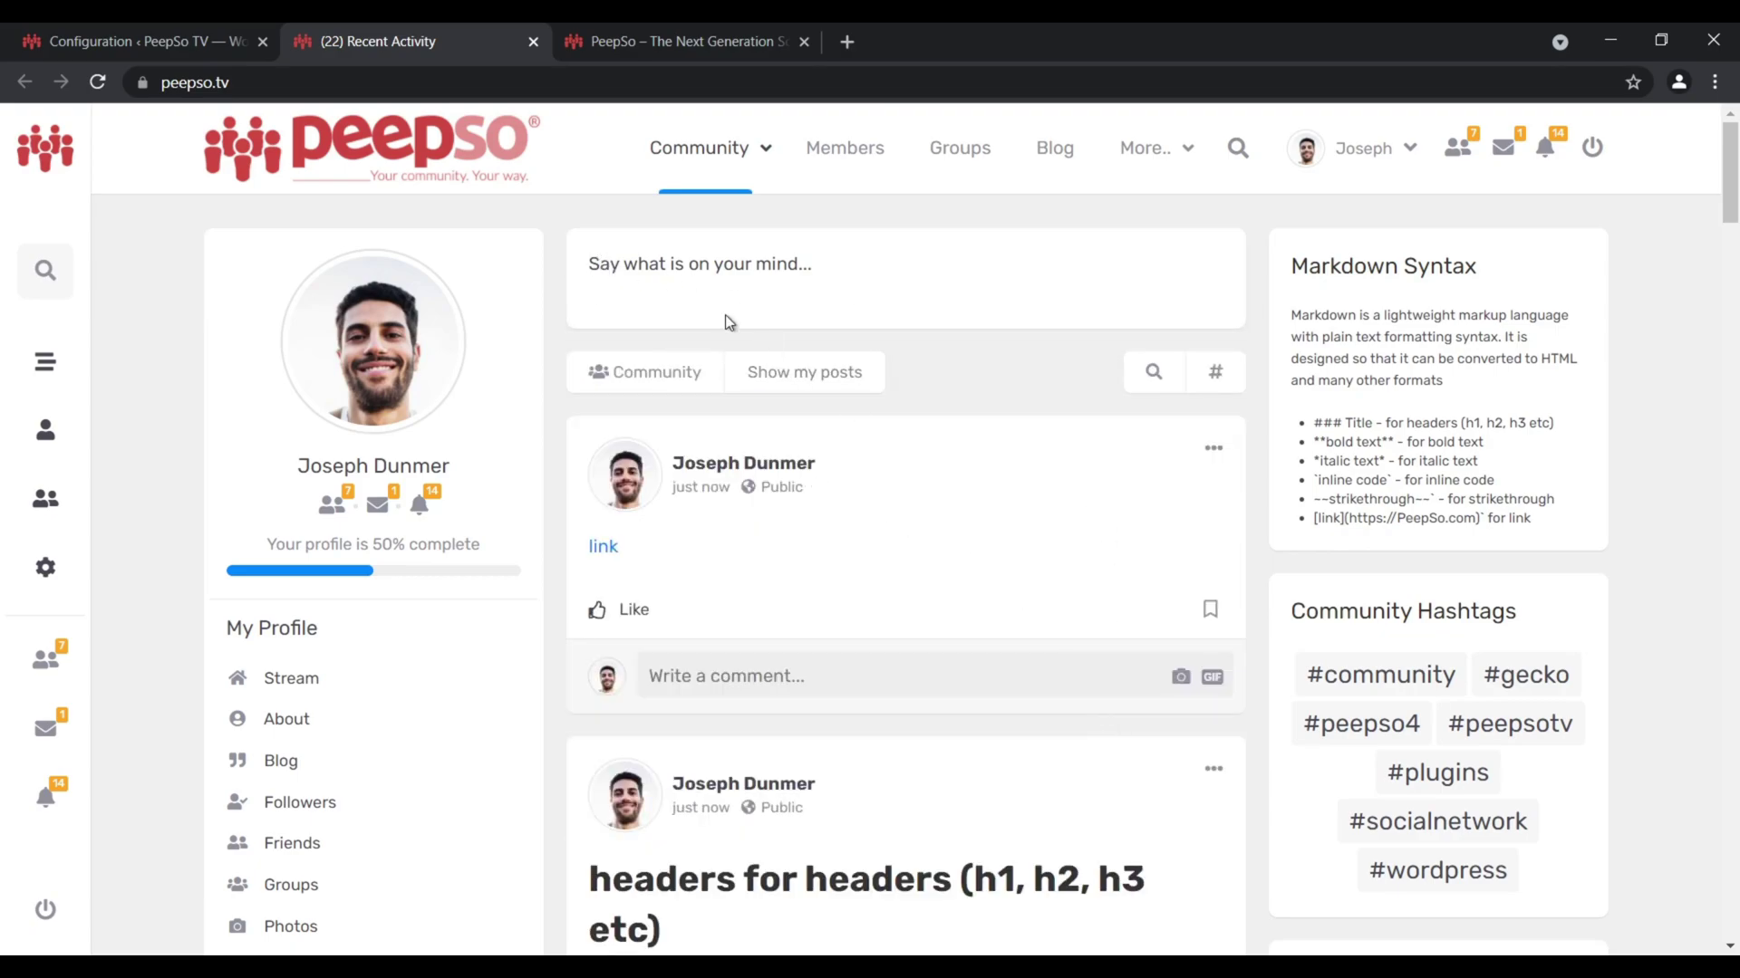
pyautogui.click(681, 270)
pyautogui.write('[')
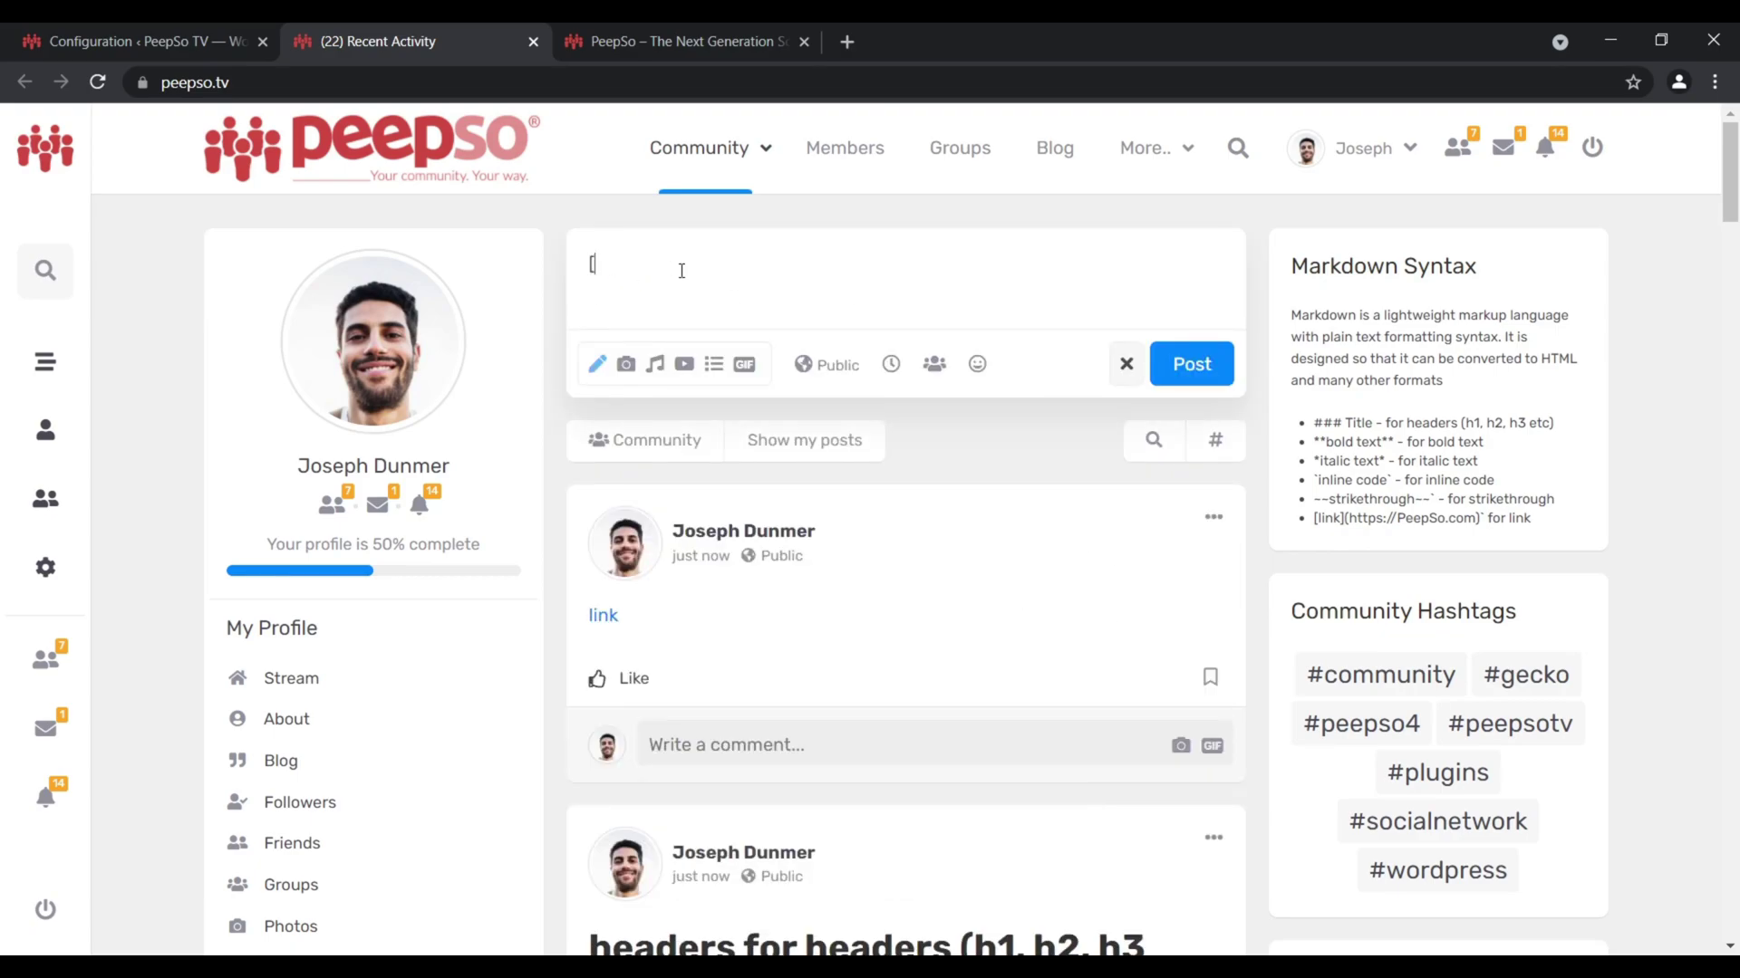
pyautogui.write('text that will show as a link](')
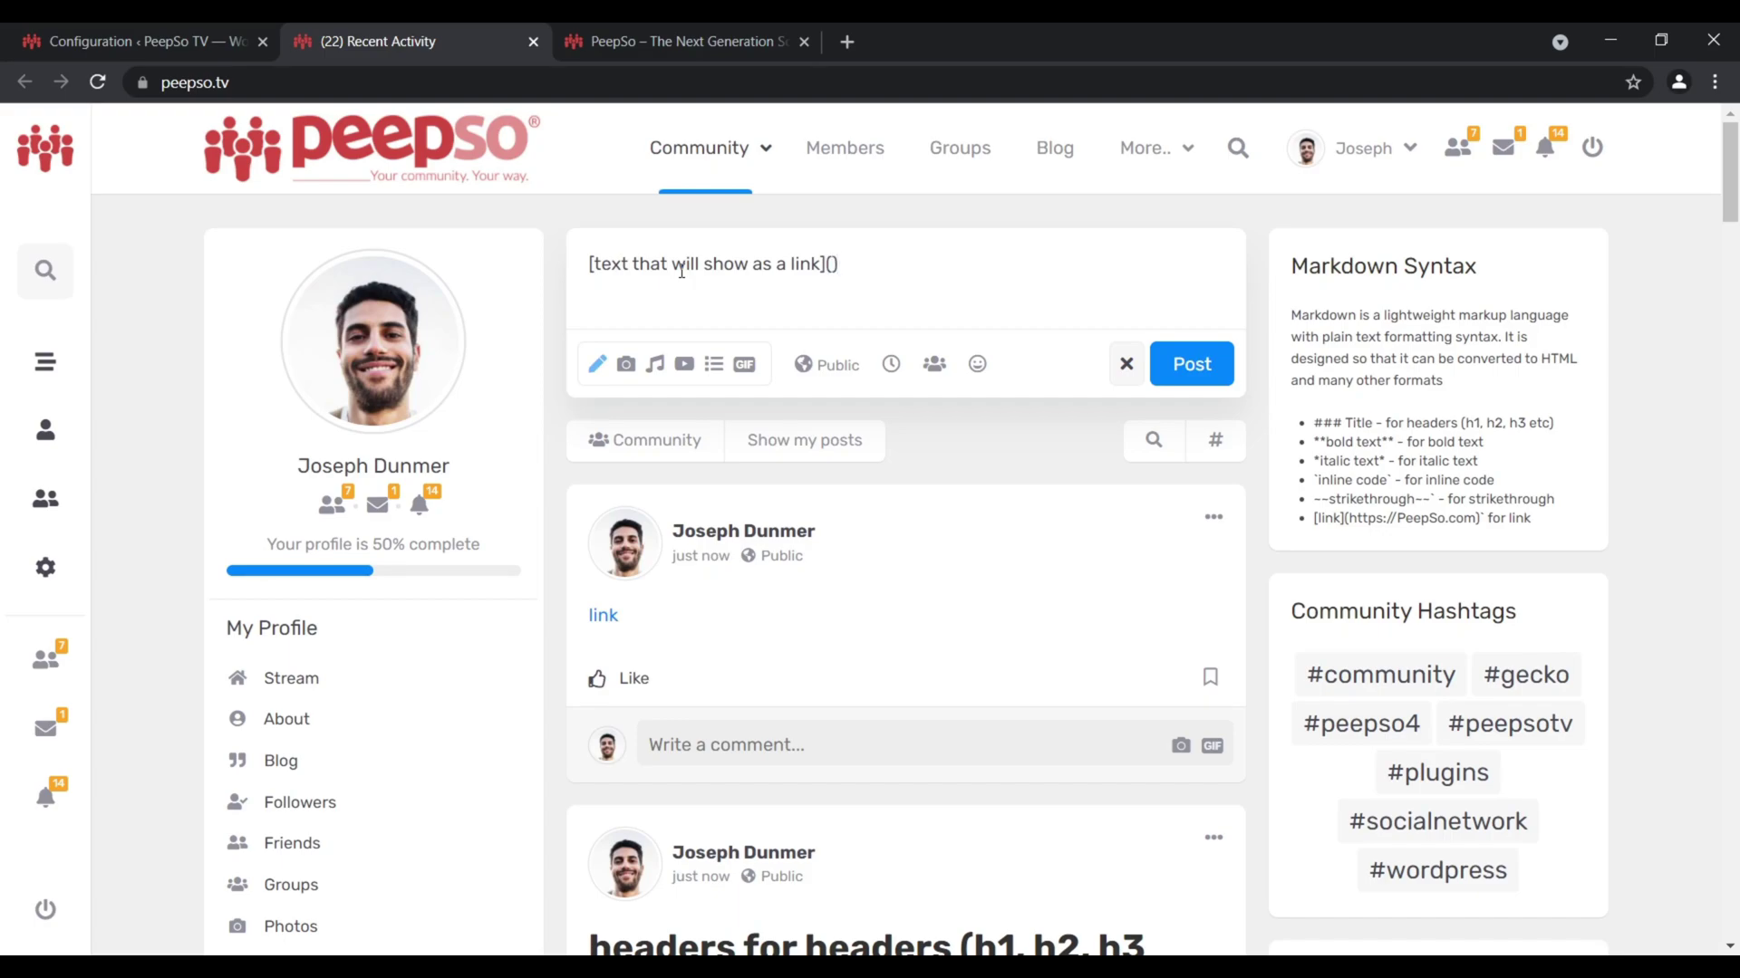
pyautogui.write('https://peepso.com')
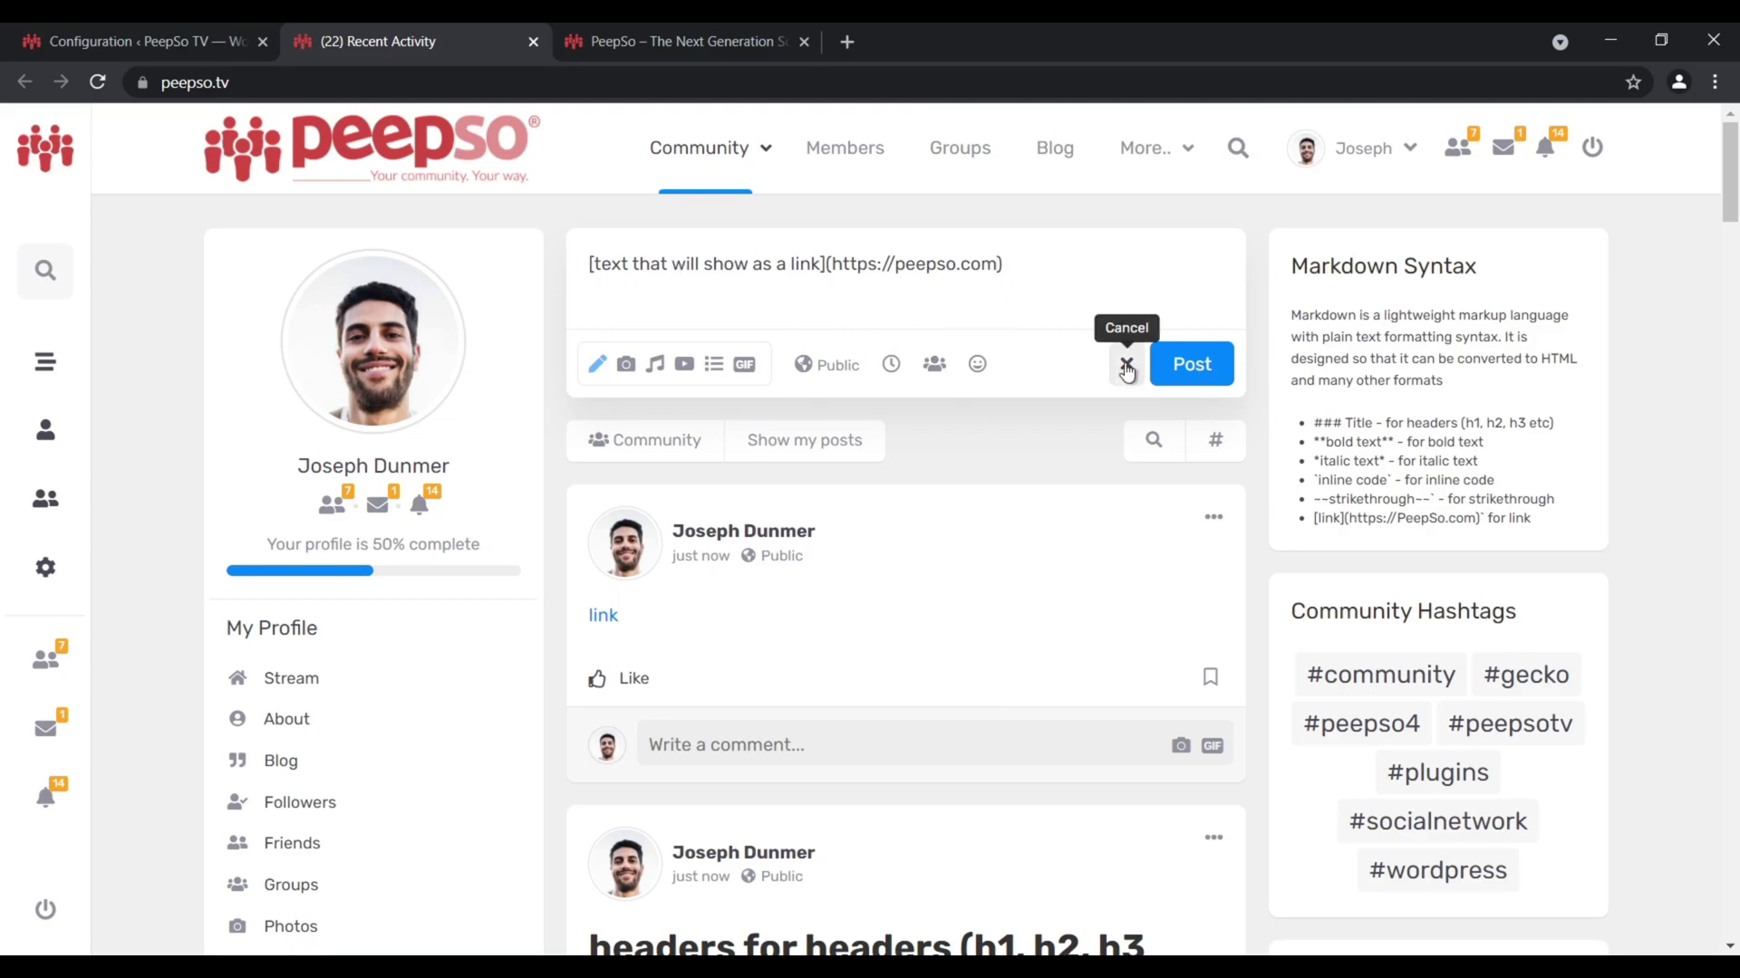
pyautogui.click(1194, 365)
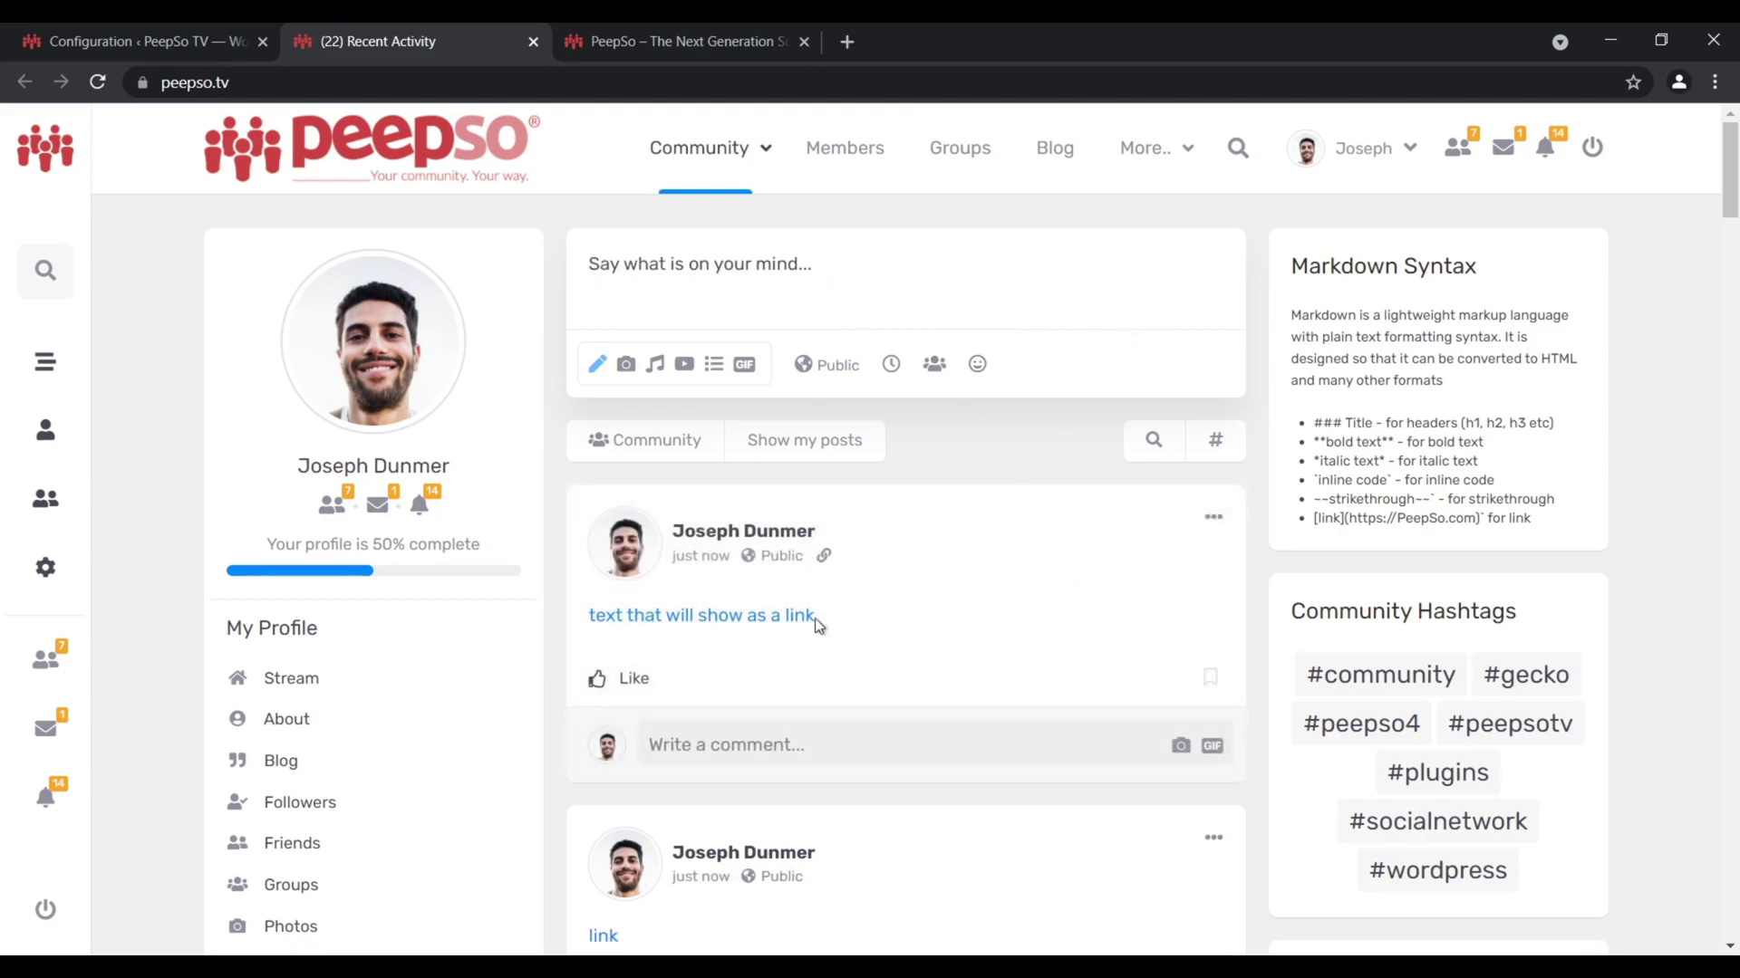
pyautogui.click(762, 617)
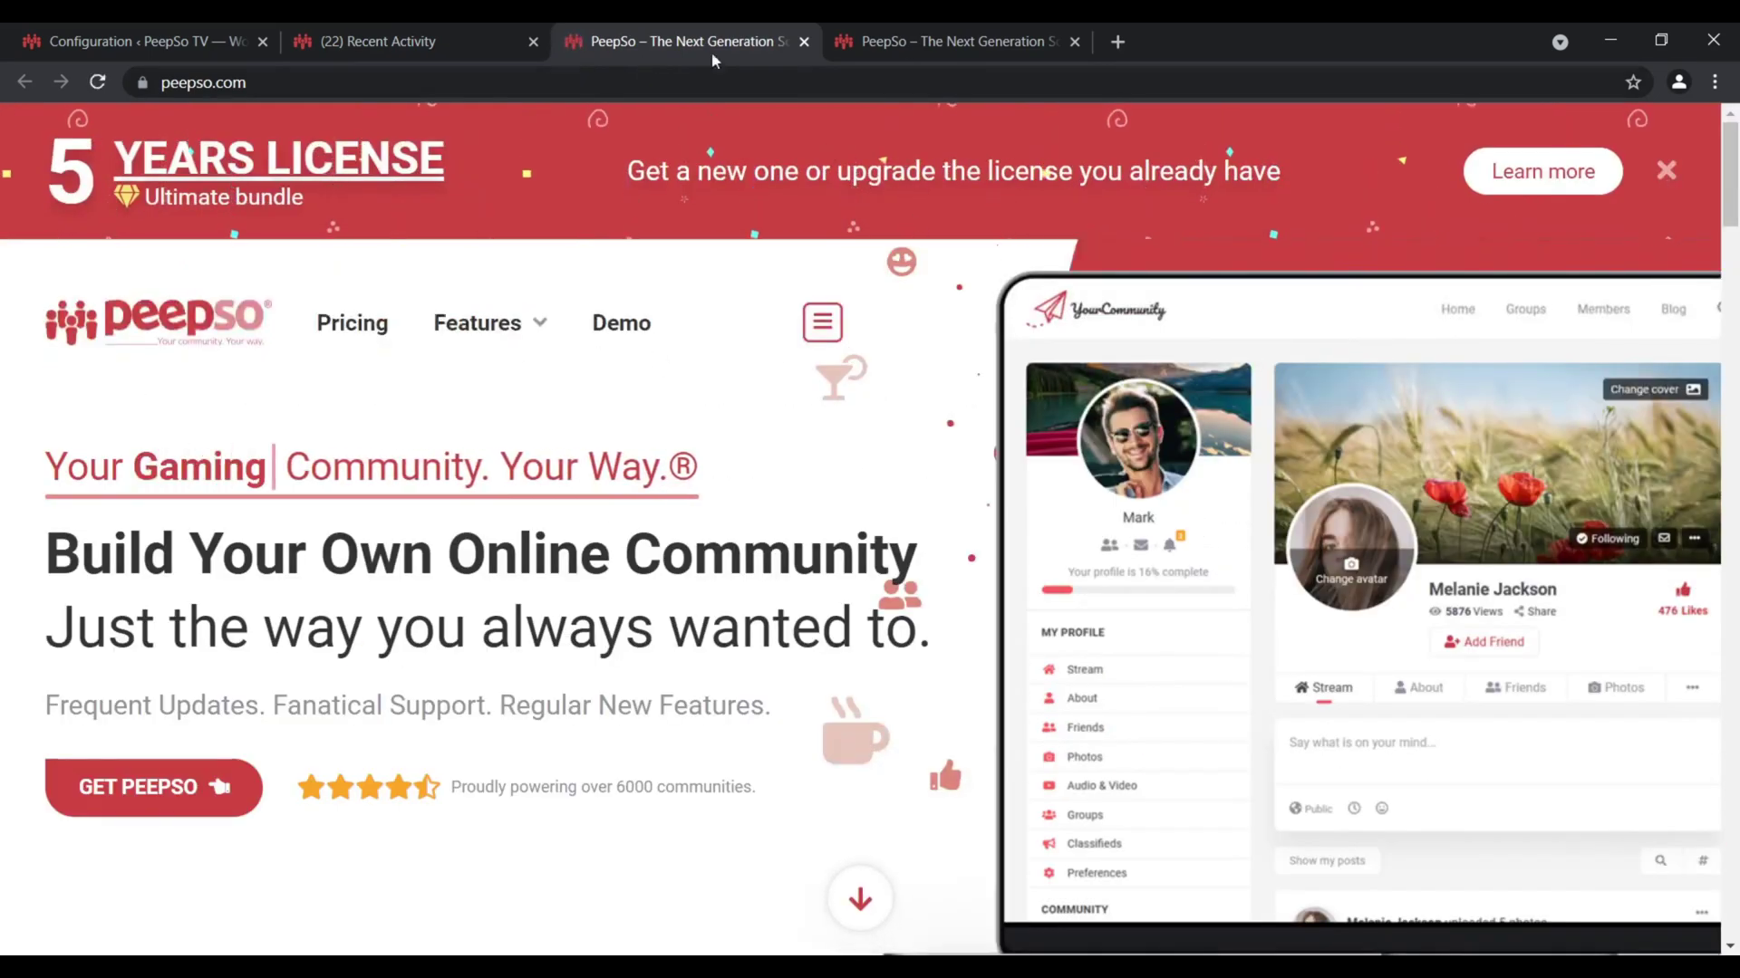
pyautogui.click(804, 42)
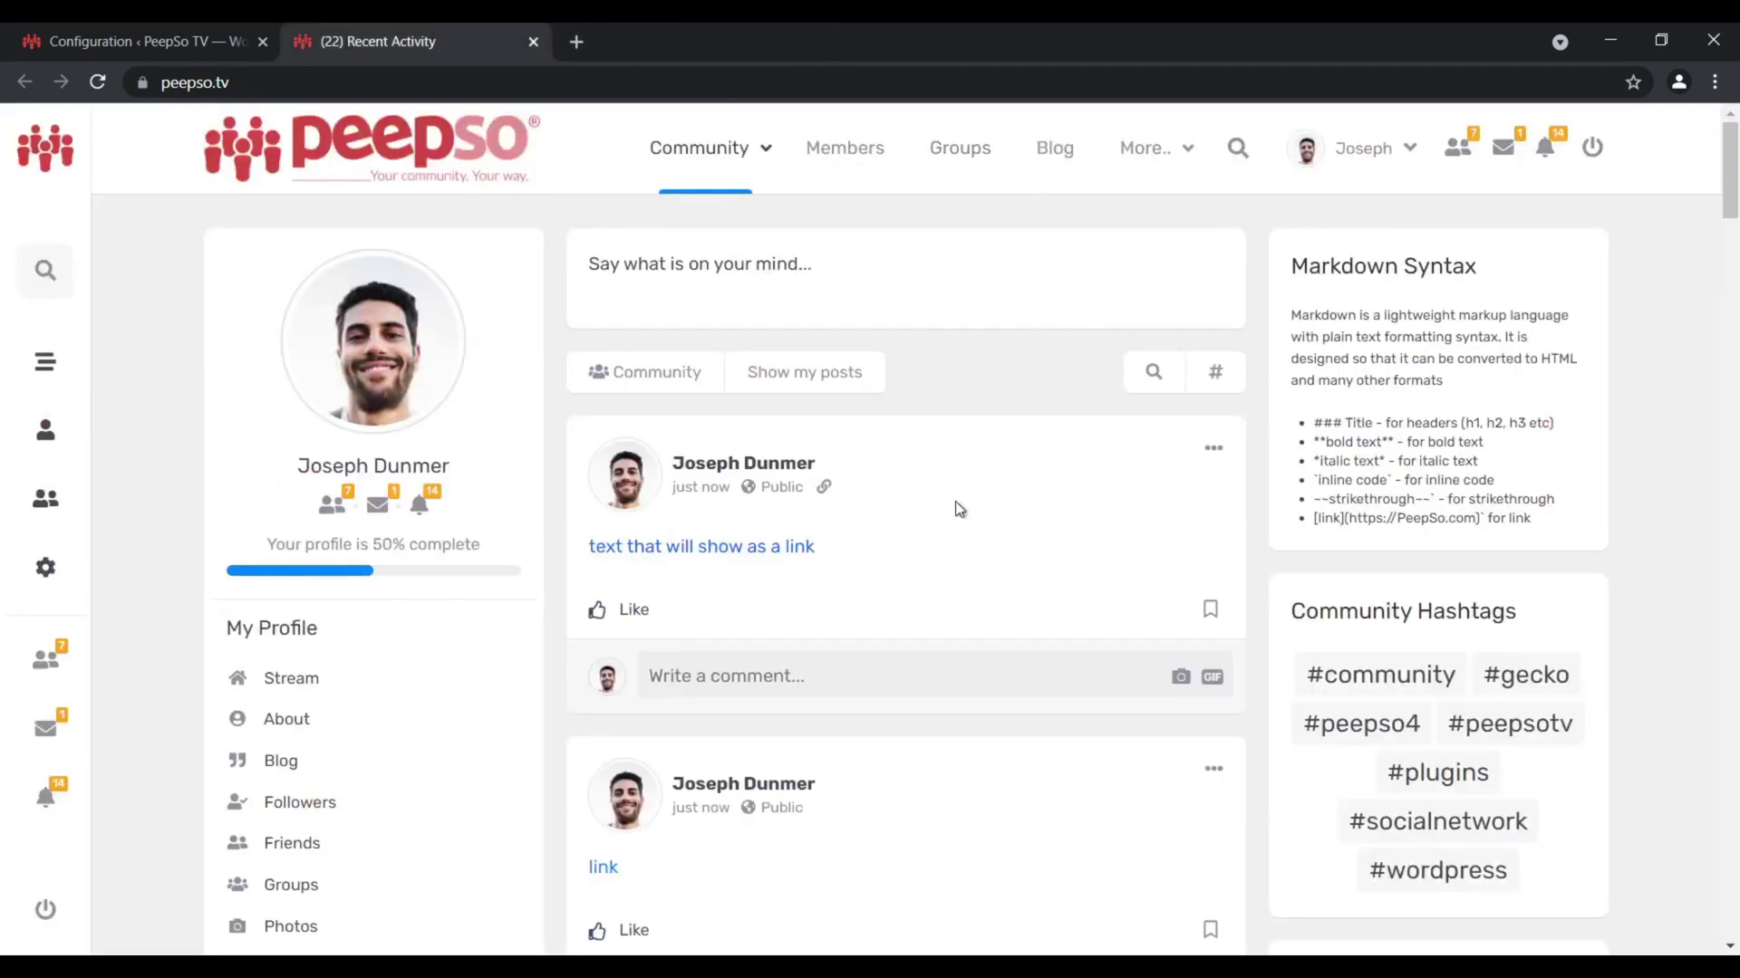
# Examine the Markdown source of the "text that will show as a link" post in edit mode, and cancel the edit
pyautogui.click(1214, 449)
pyautogui.click(1064, 494)
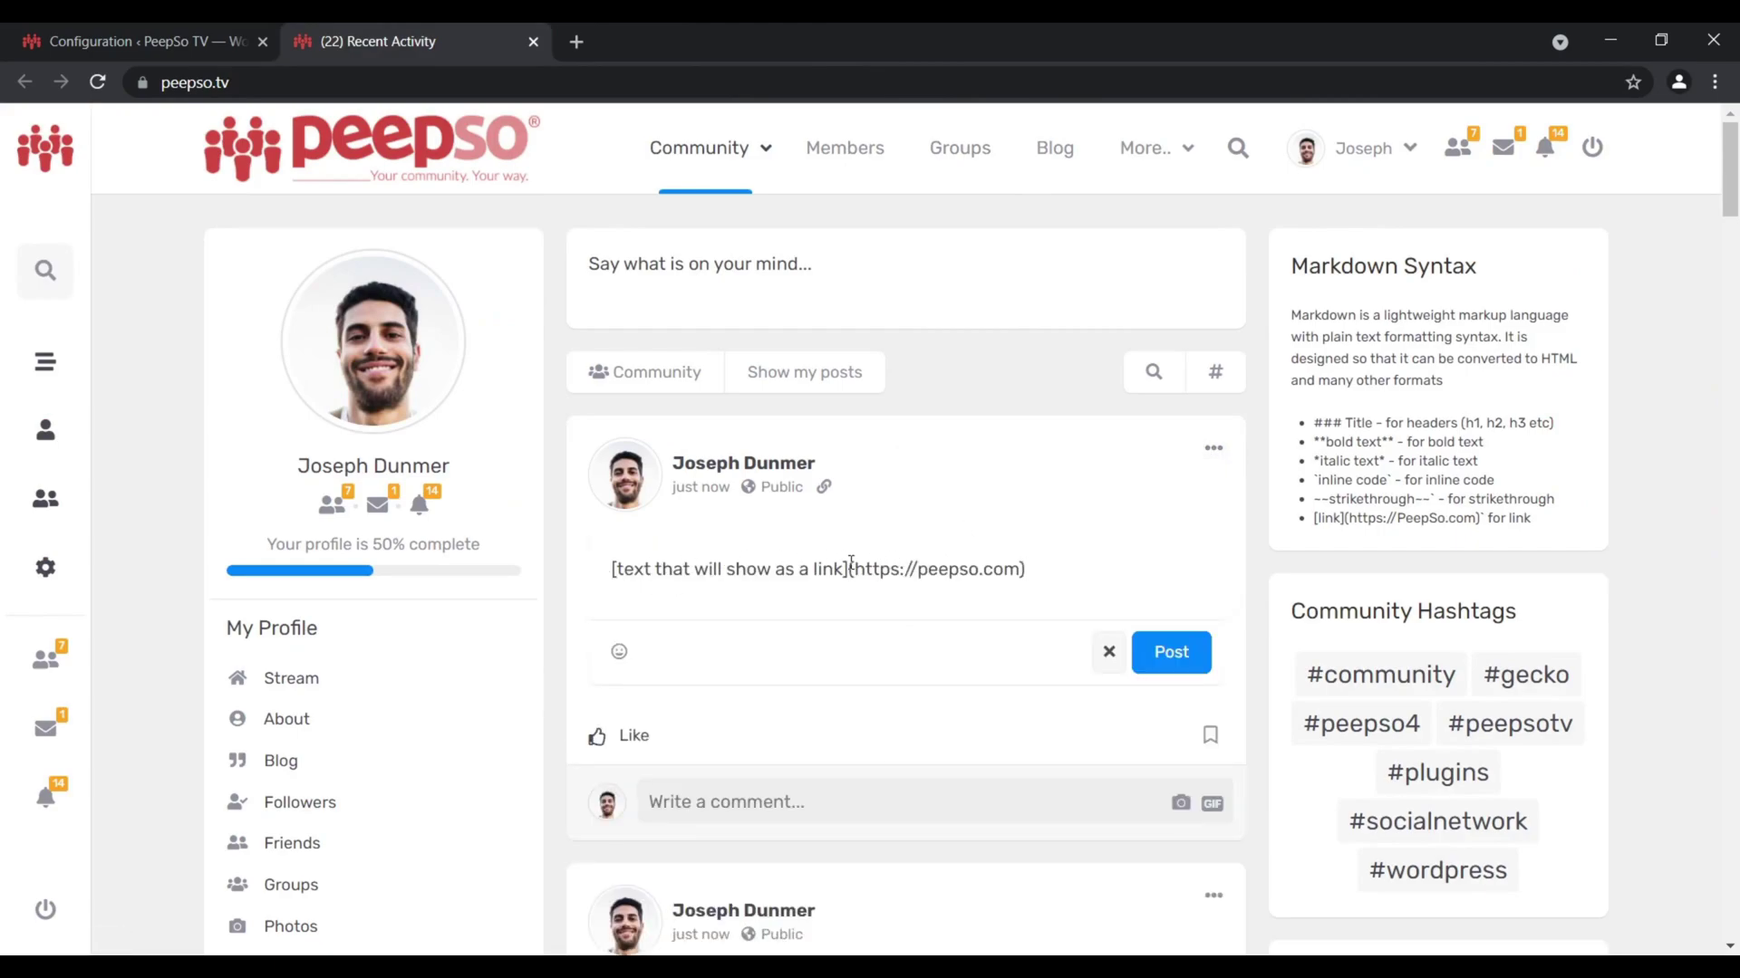
pyautogui.click(1108, 651)
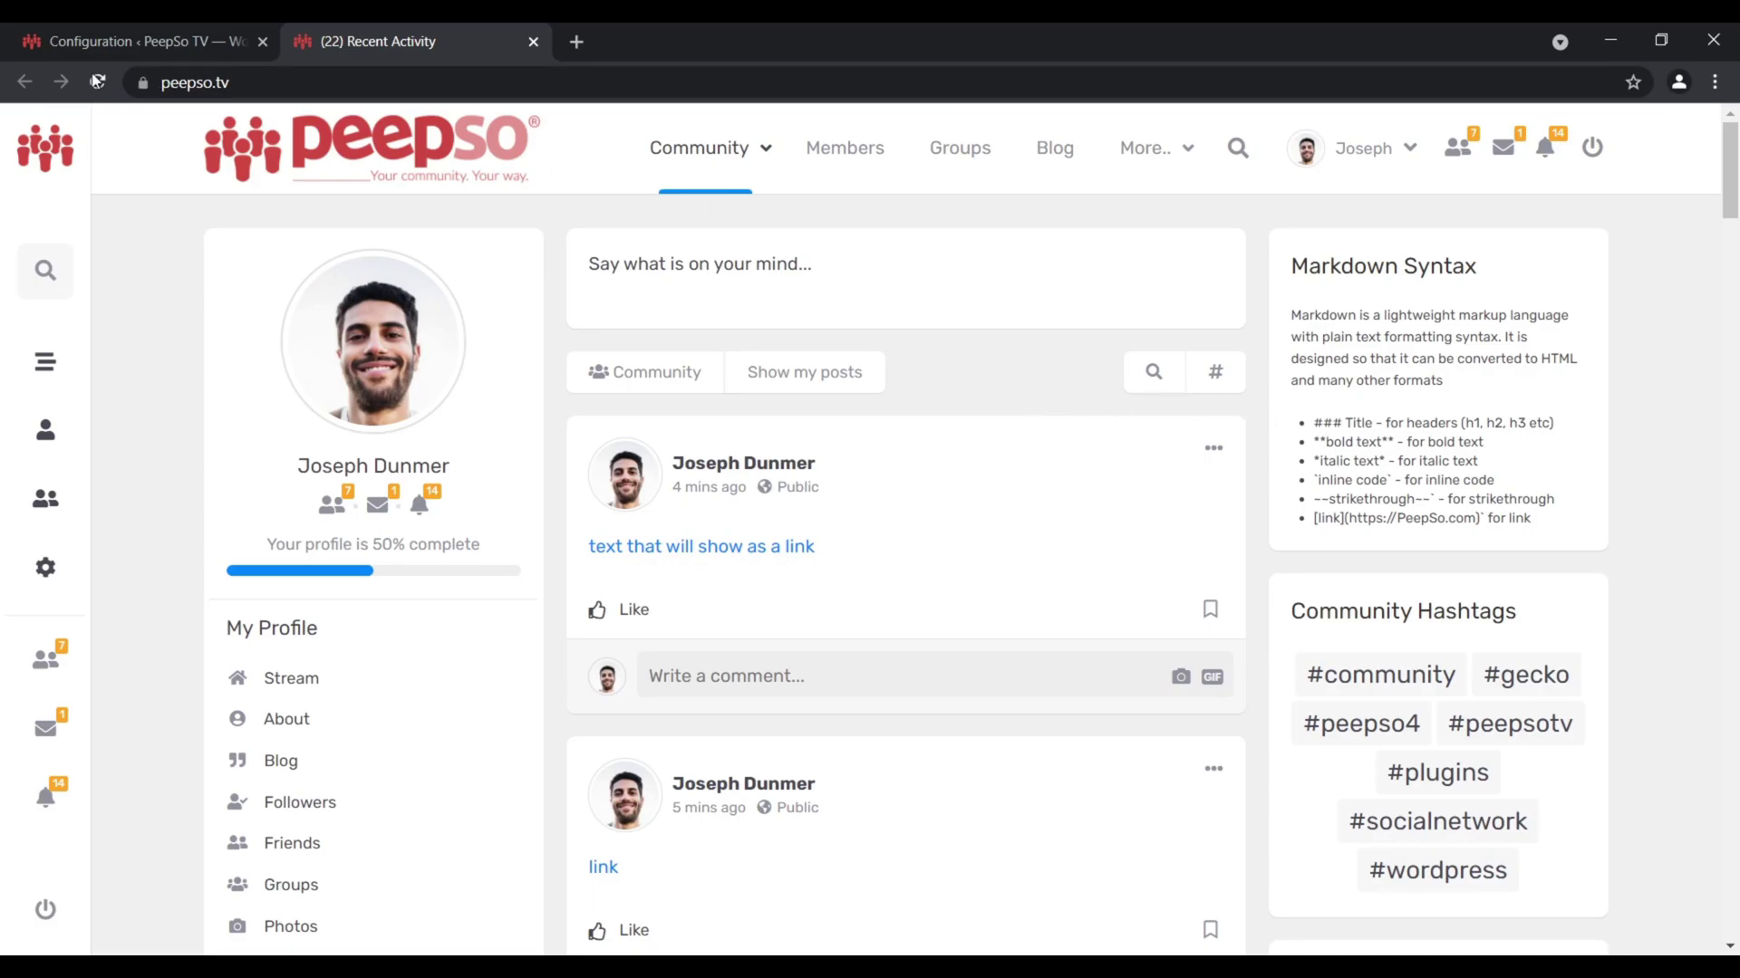
# Copy the **bold text** example from About Markdown in the PeepSo configuration
pyautogui.click(105, 41)
pyautogui.click(1337, 621)
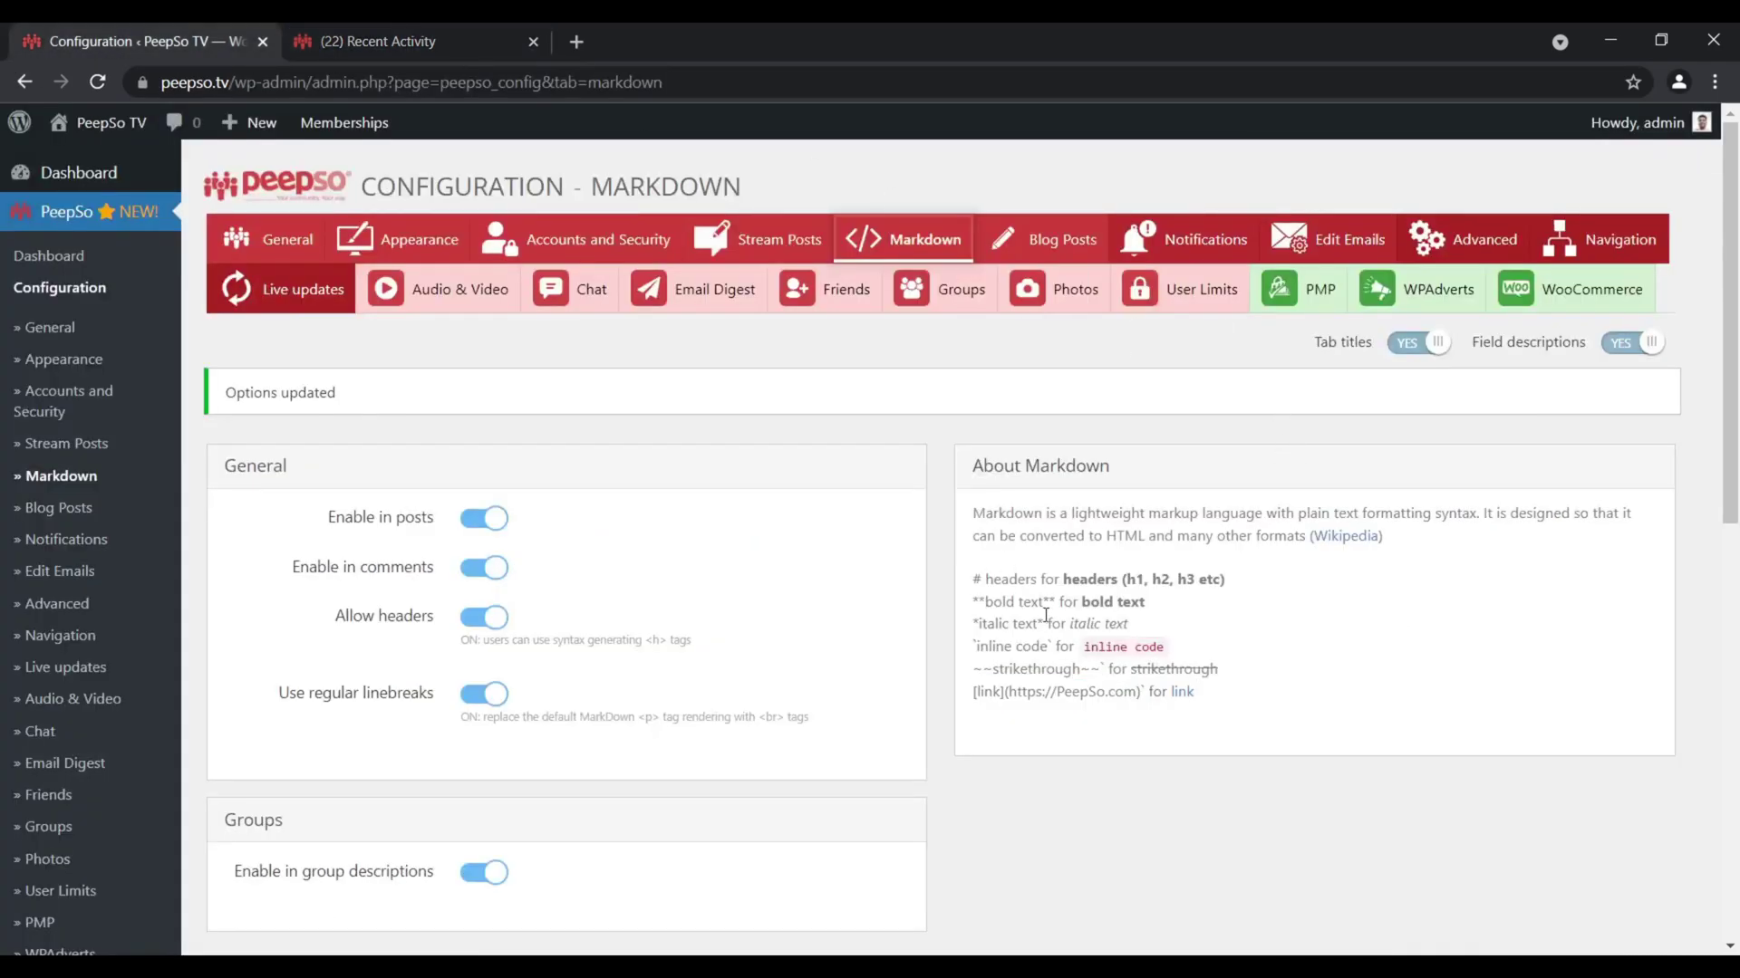
pyautogui.moveTo(974, 604); pyautogui.dragTo(1060, 603)
pyautogui.rightClick(1021, 603)
pyautogui.click(1047, 620)
# Paste the copied bold example into a new community post and publish it
pyautogui.click(368, 52)
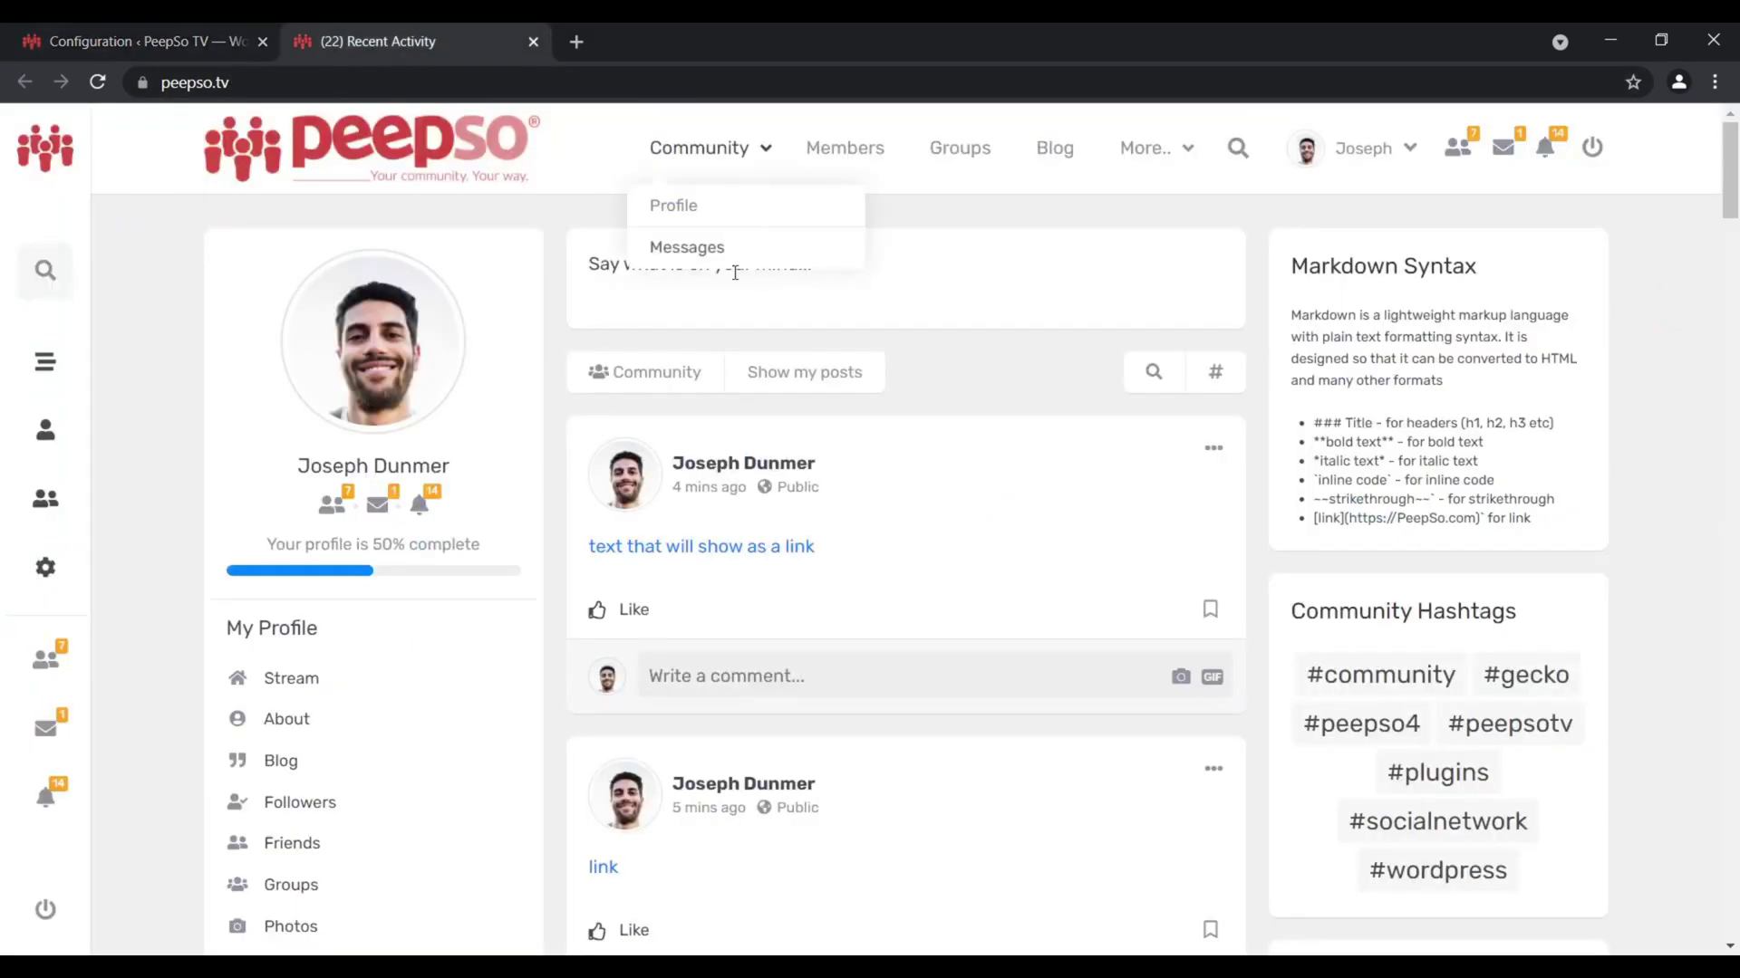
pyautogui.click(689, 265)
pyautogui.rightClick(659, 257)
pyautogui.click(866, 339)
pyautogui.click(1190, 367)
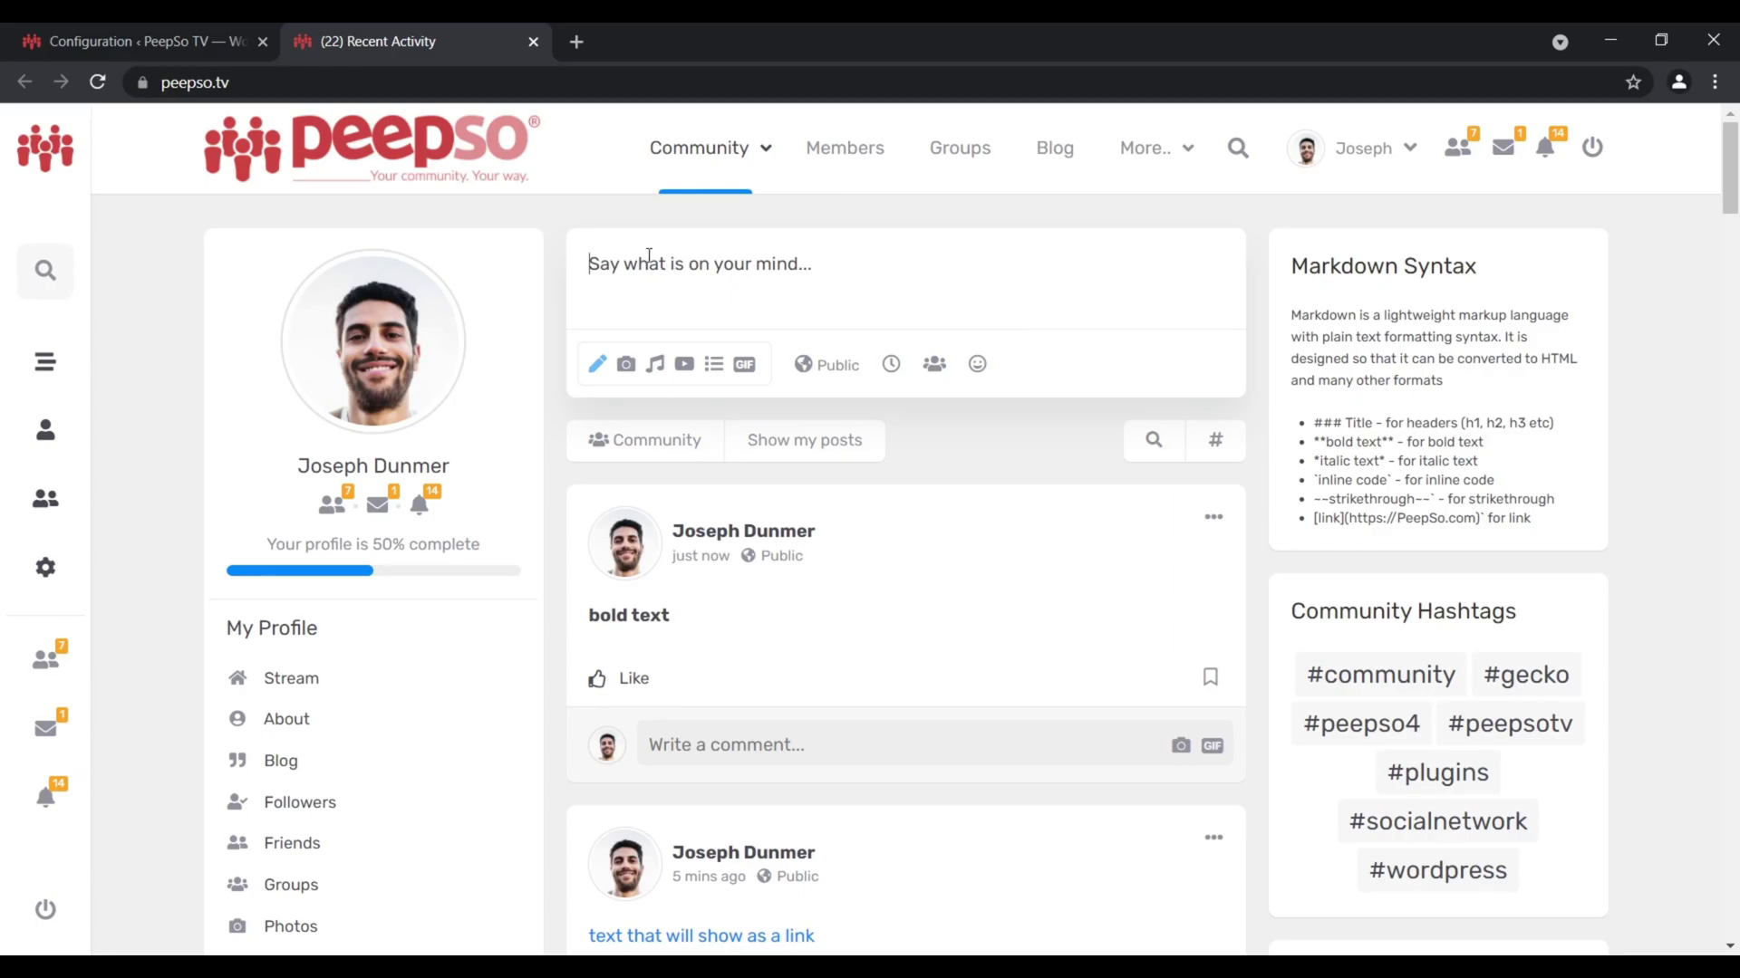
# Copy the excerpt paragraph of the post "The London Olympics as Seen from the Other Side of the World" in the activity stream
pyautogui.scroll(-8, 1029, 609)
pyautogui.scroll(-20, 1027, 609)
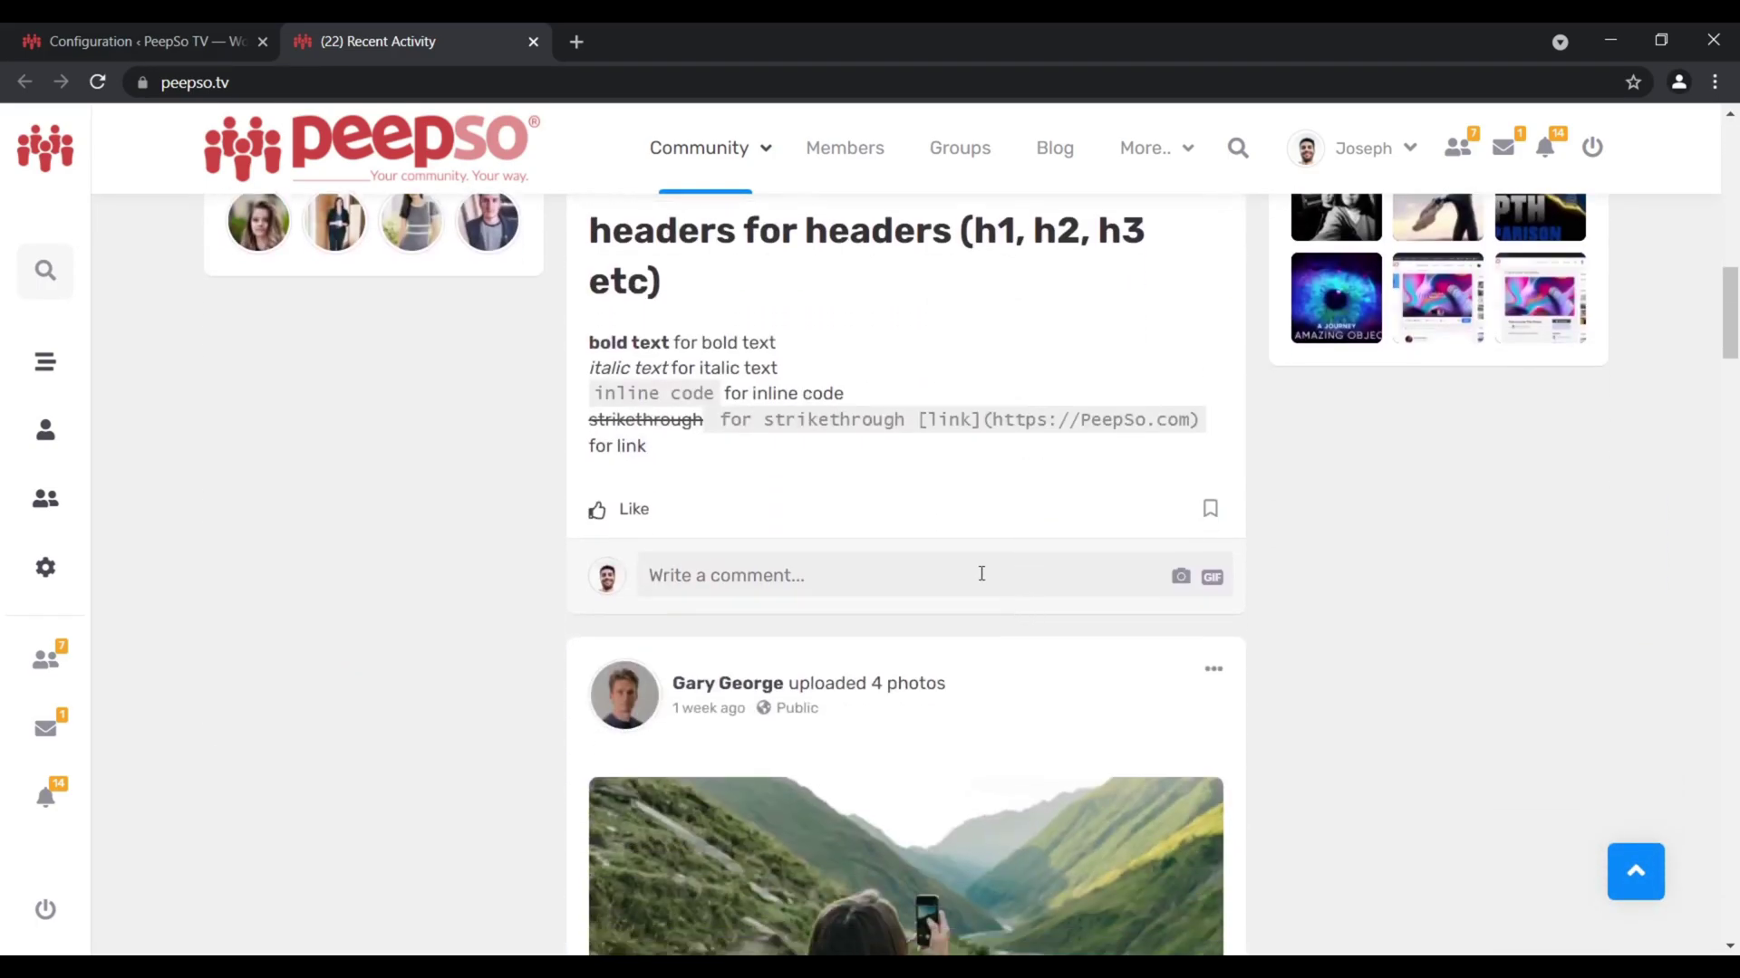
pyautogui.scroll(-5, 891, 472)
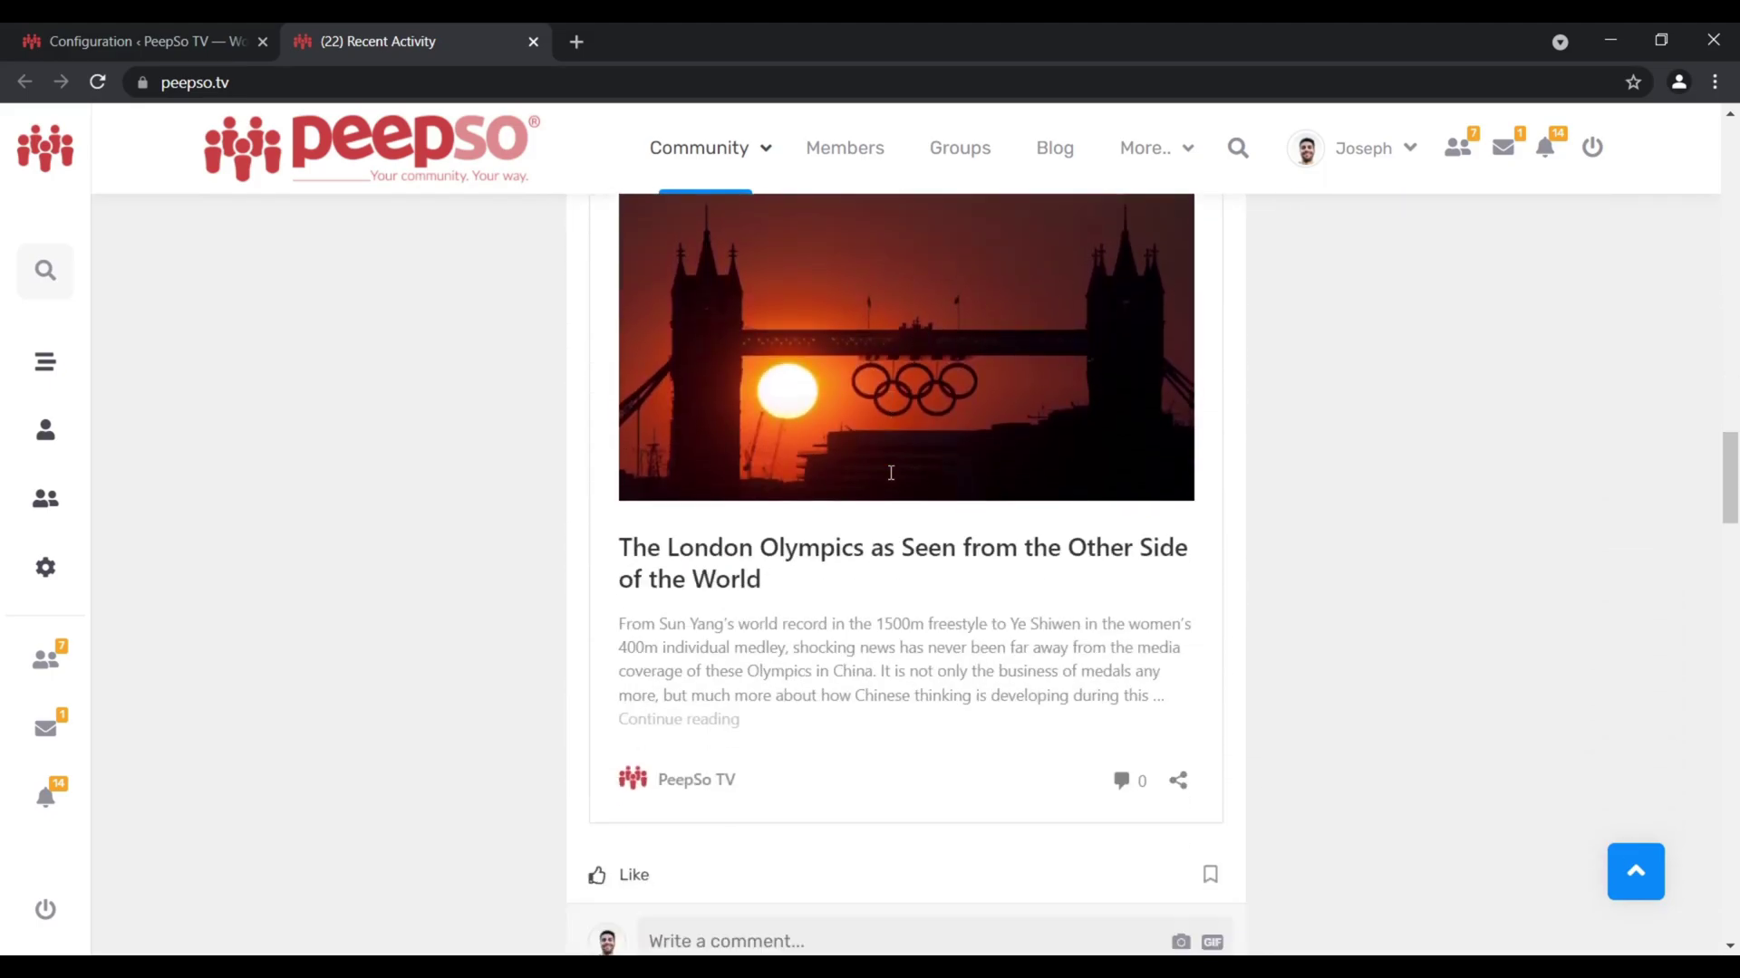
pyautogui.moveTo(617, 474); pyautogui.dragTo(1149, 543)
pyautogui.rightClick(1030, 533)
pyautogui.click(1069, 544)
# Paste the copied London Olympics excerpt into a new community post
pyautogui.scroll(8, 934, 524)
pyautogui.scroll(10, 903, 520)
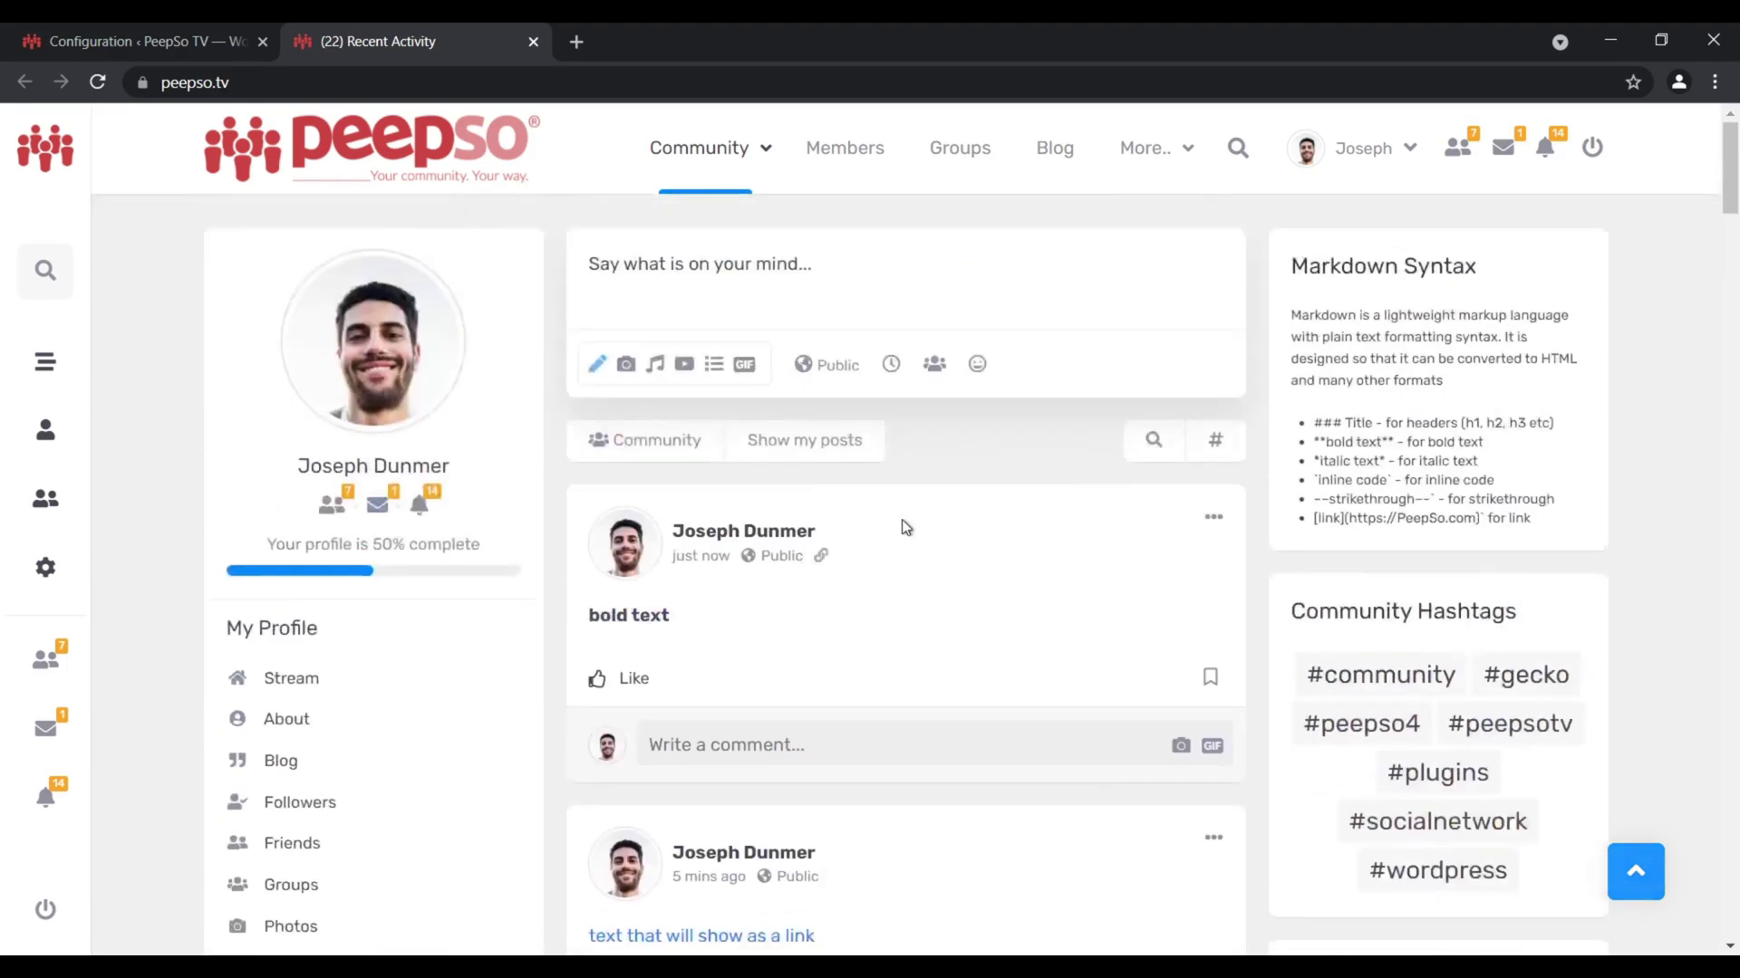
pyautogui.click(677, 264)
pyautogui.rightClick(678, 264)
pyautogui.click(725, 441)
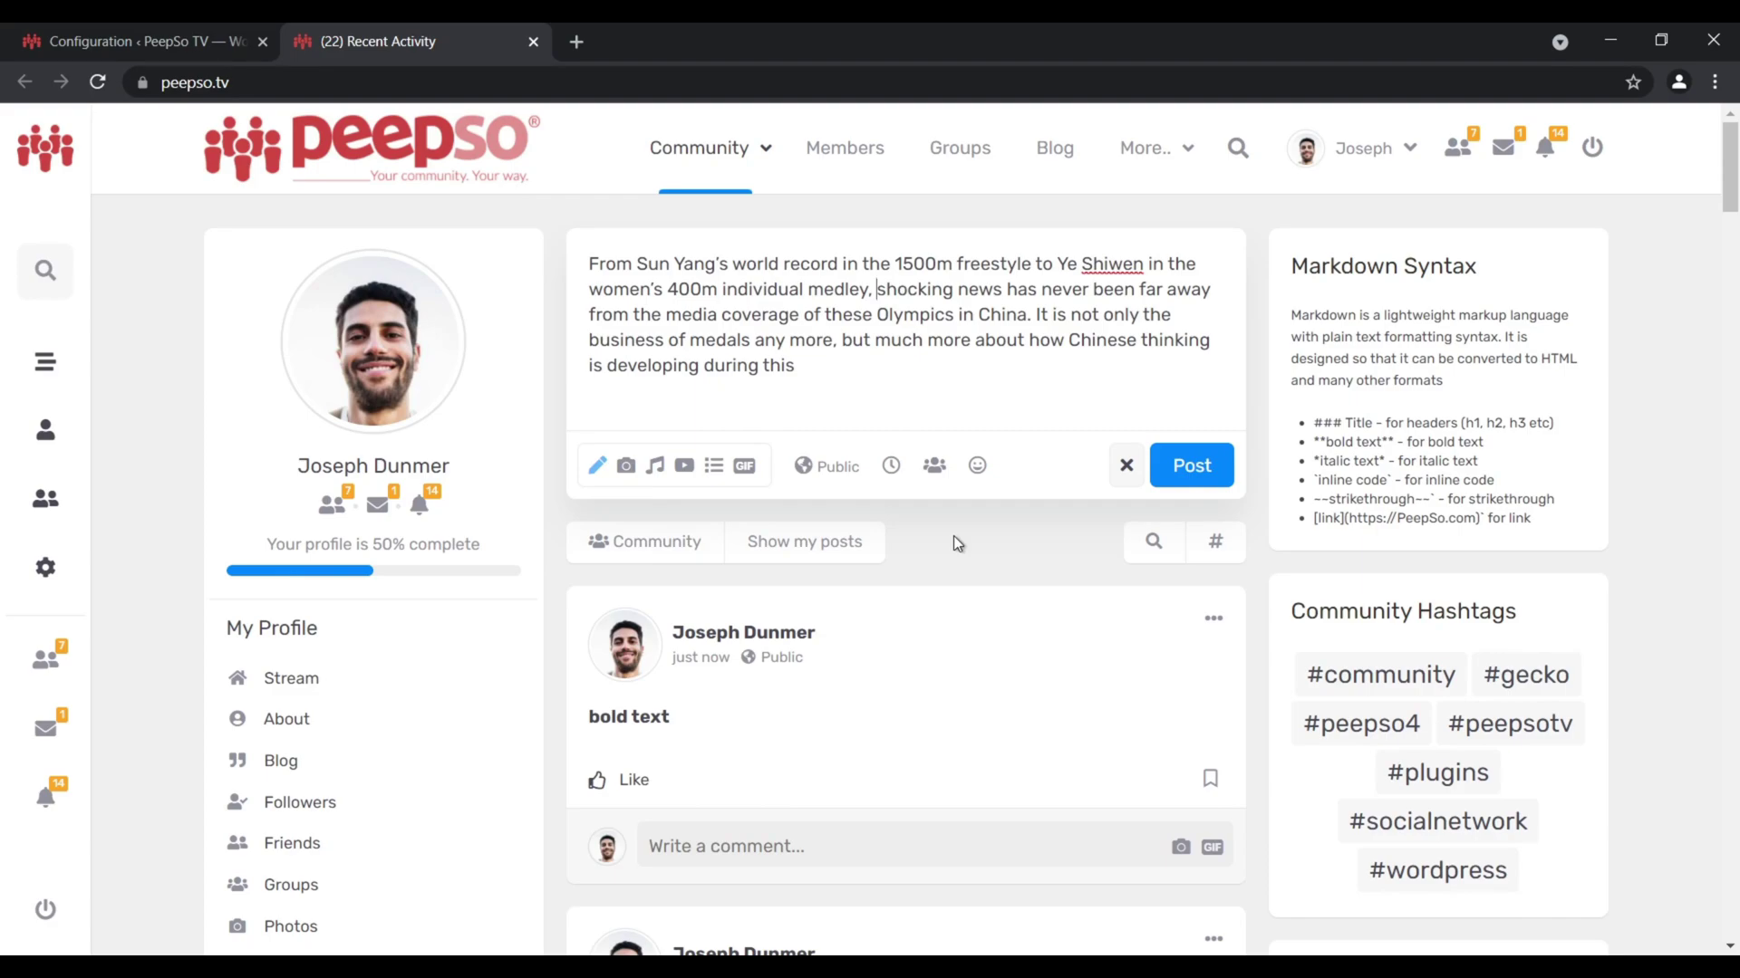
# Mark "shocking news" and "Olympics in China" as bold in the draft by enclosing each phrase in double asterisks
pyautogui.write('**')
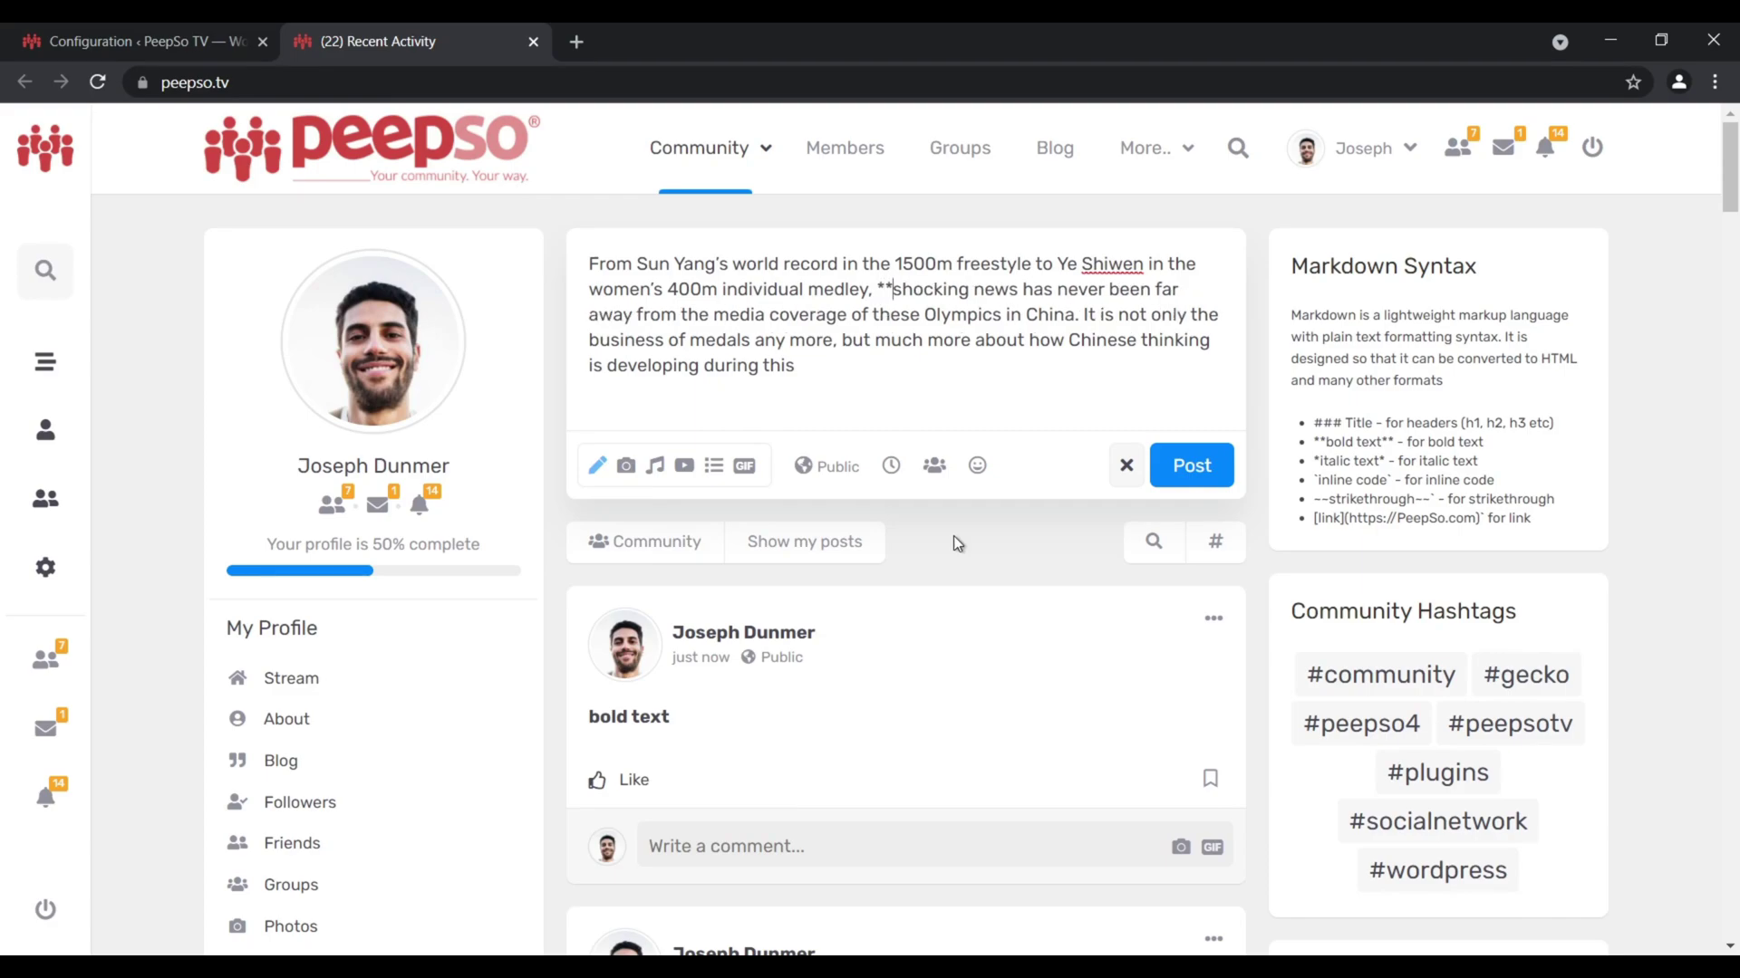
pyautogui.click(1013, 282)
pyautogui.write('**')
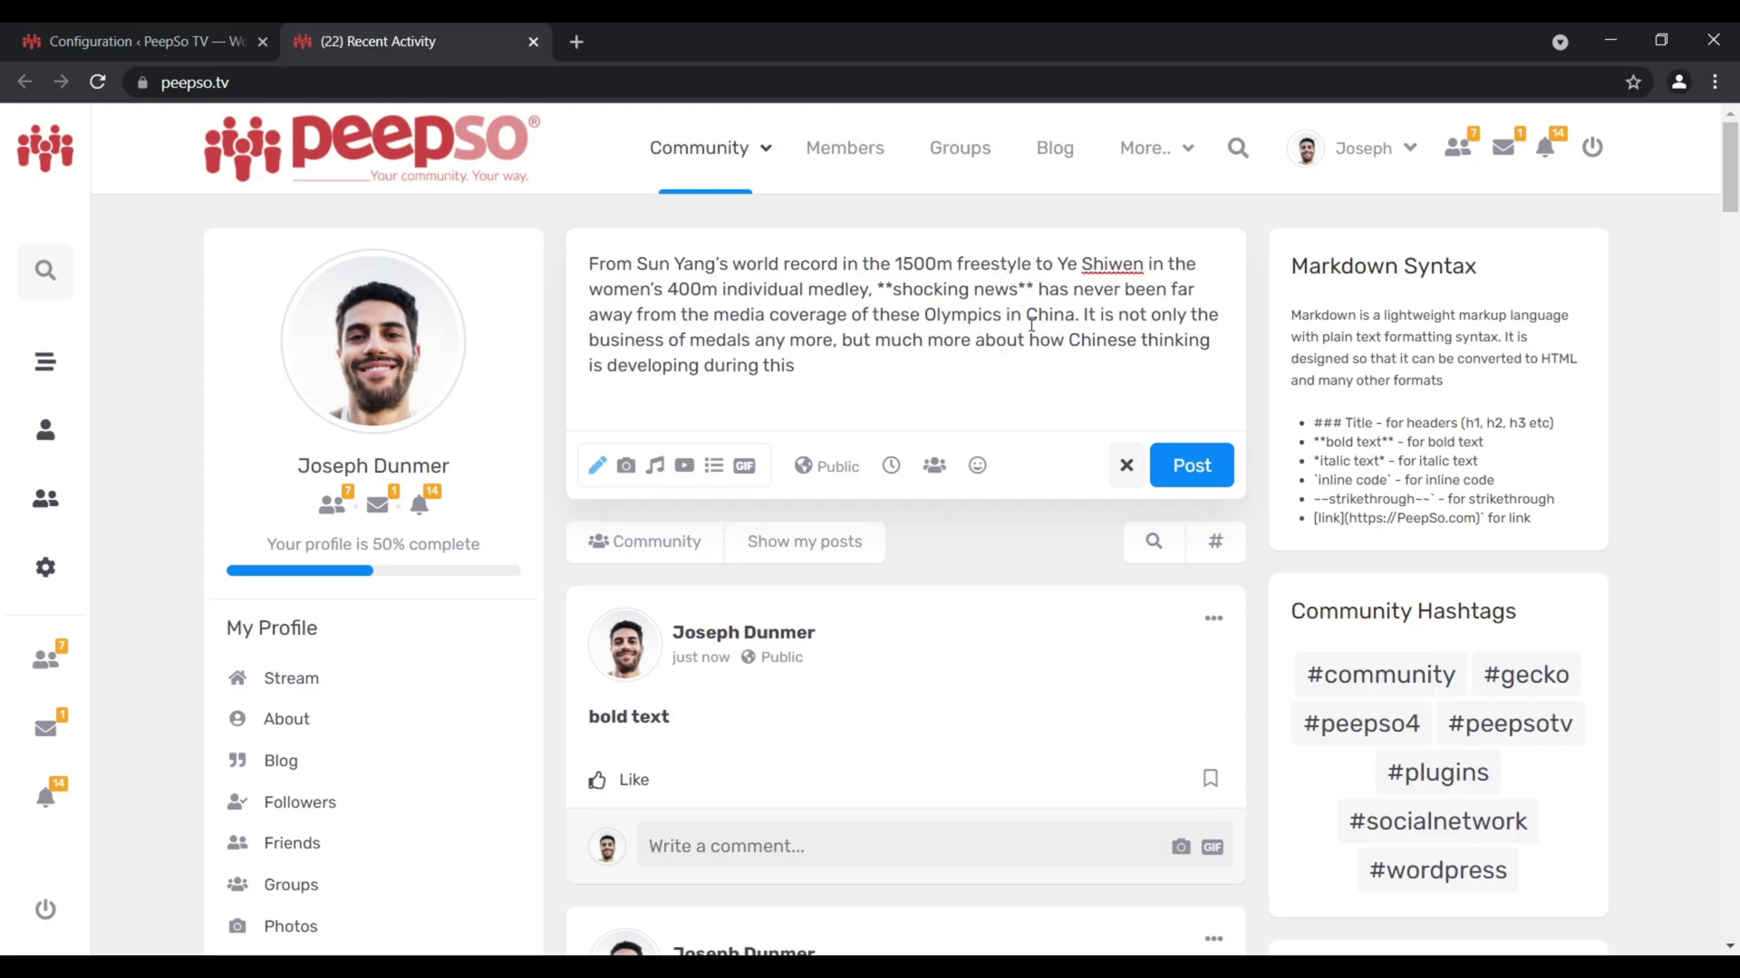
pyautogui.moveTo(1074, 311); pyautogui.dragTo(937, 319)
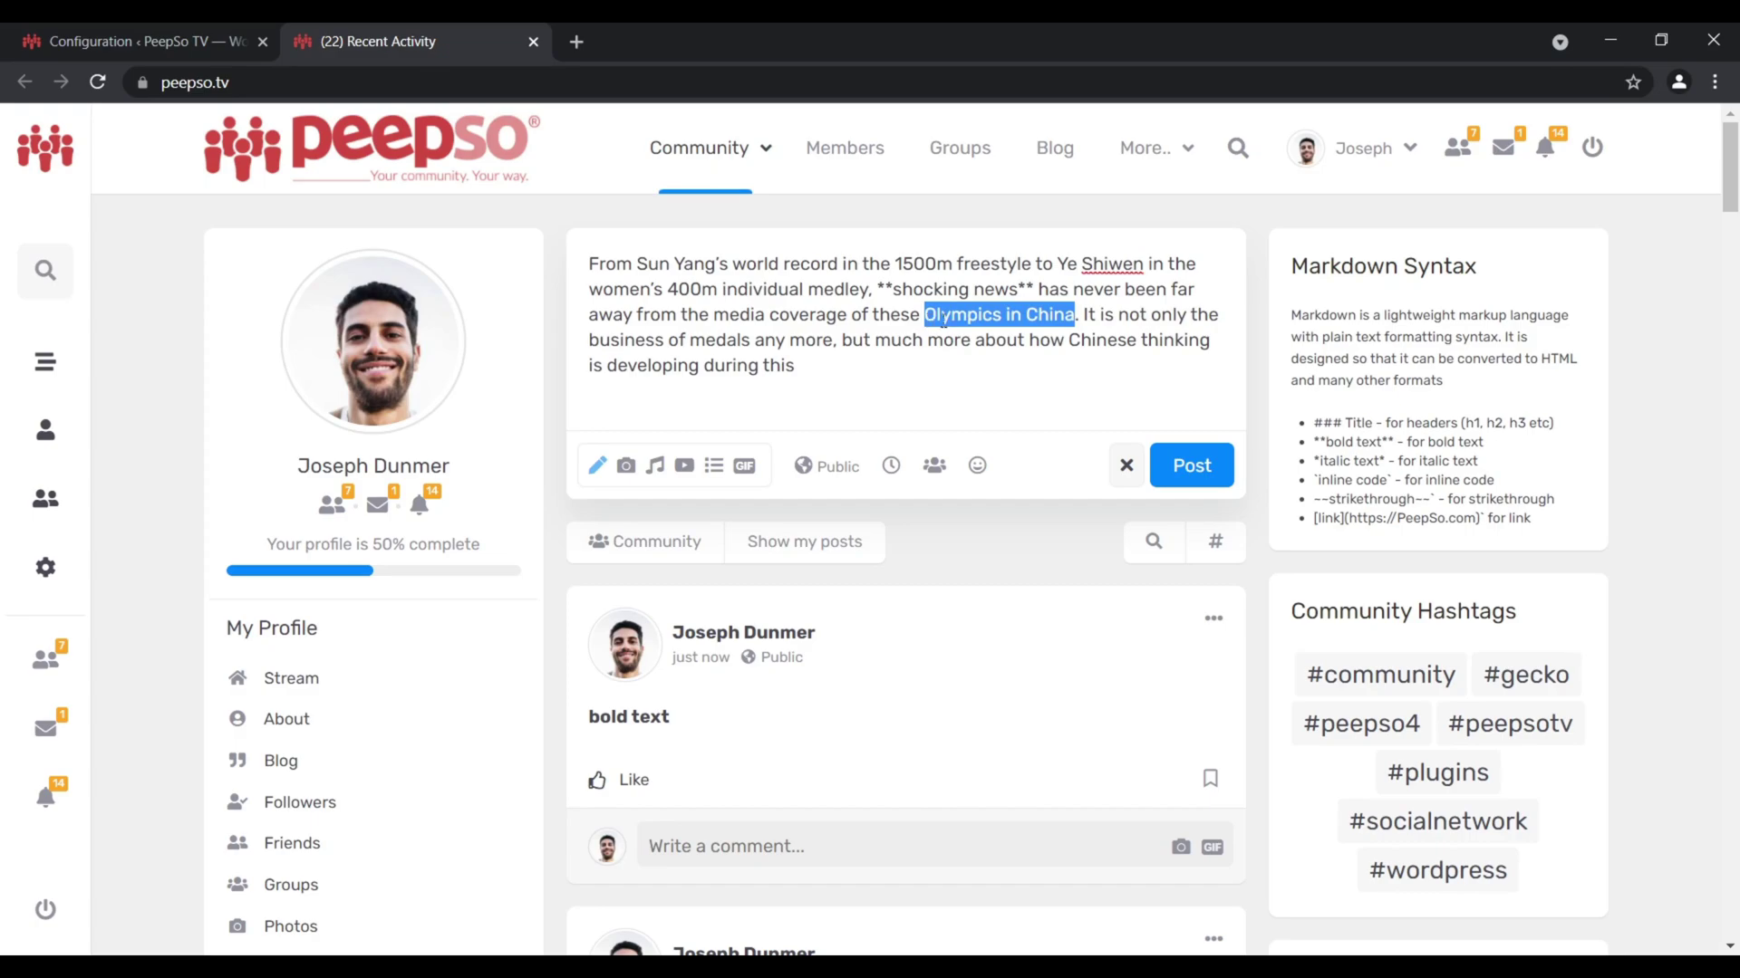
pyautogui.click(926, 316)
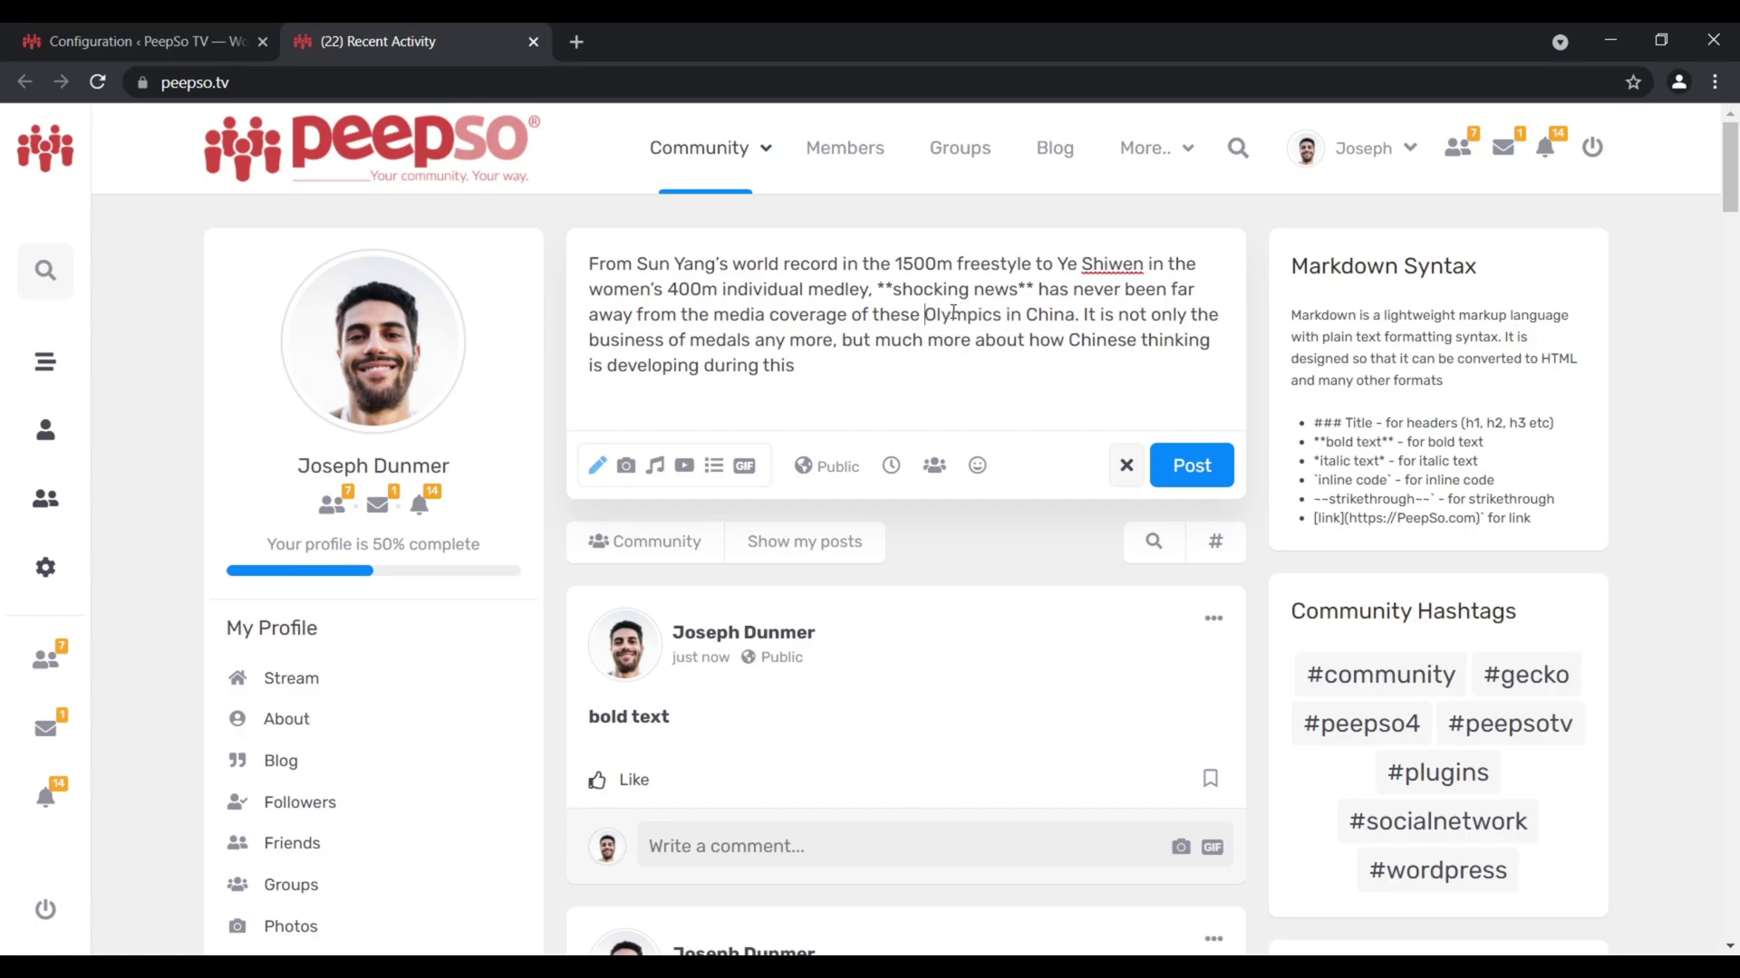
pyautogui.write('**')
pyautogui.click(1092, 317)
pyautogui.write('**')
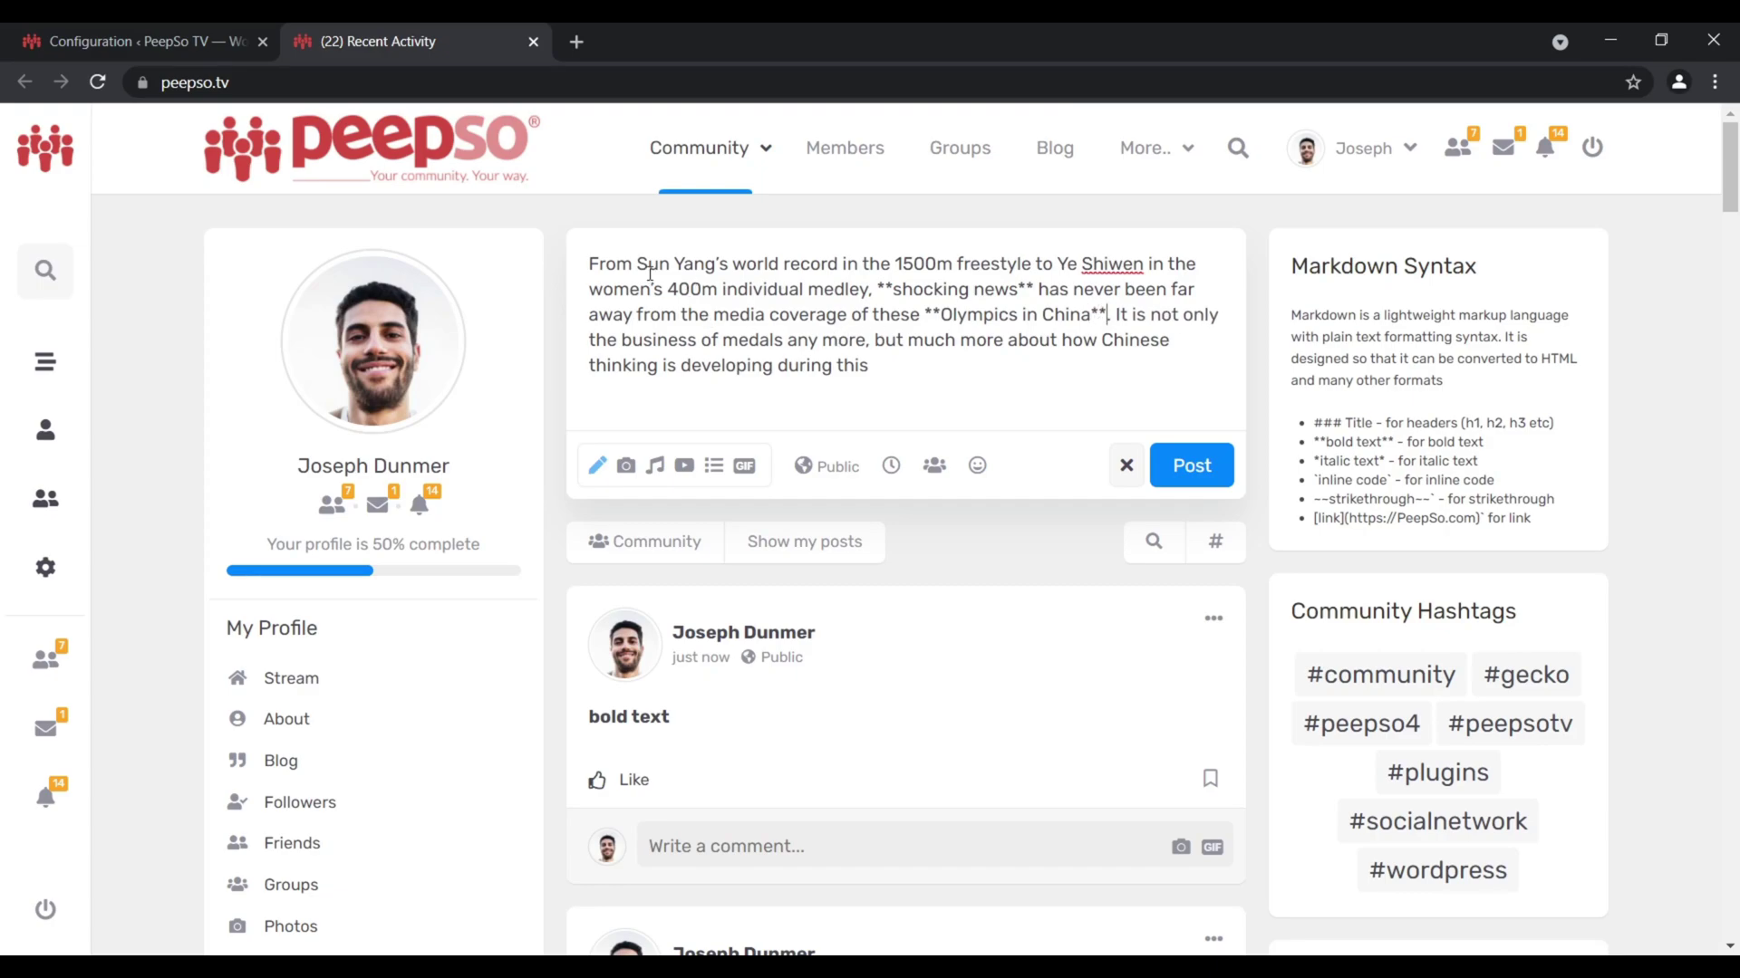
# Mark "Sun Yang's" as italic in the draft with single asterisks, checking the italic syntax in the PeepSo configuration
pyautogui.moveTo(639, 261); pyautogui.dragTo(727, 268)
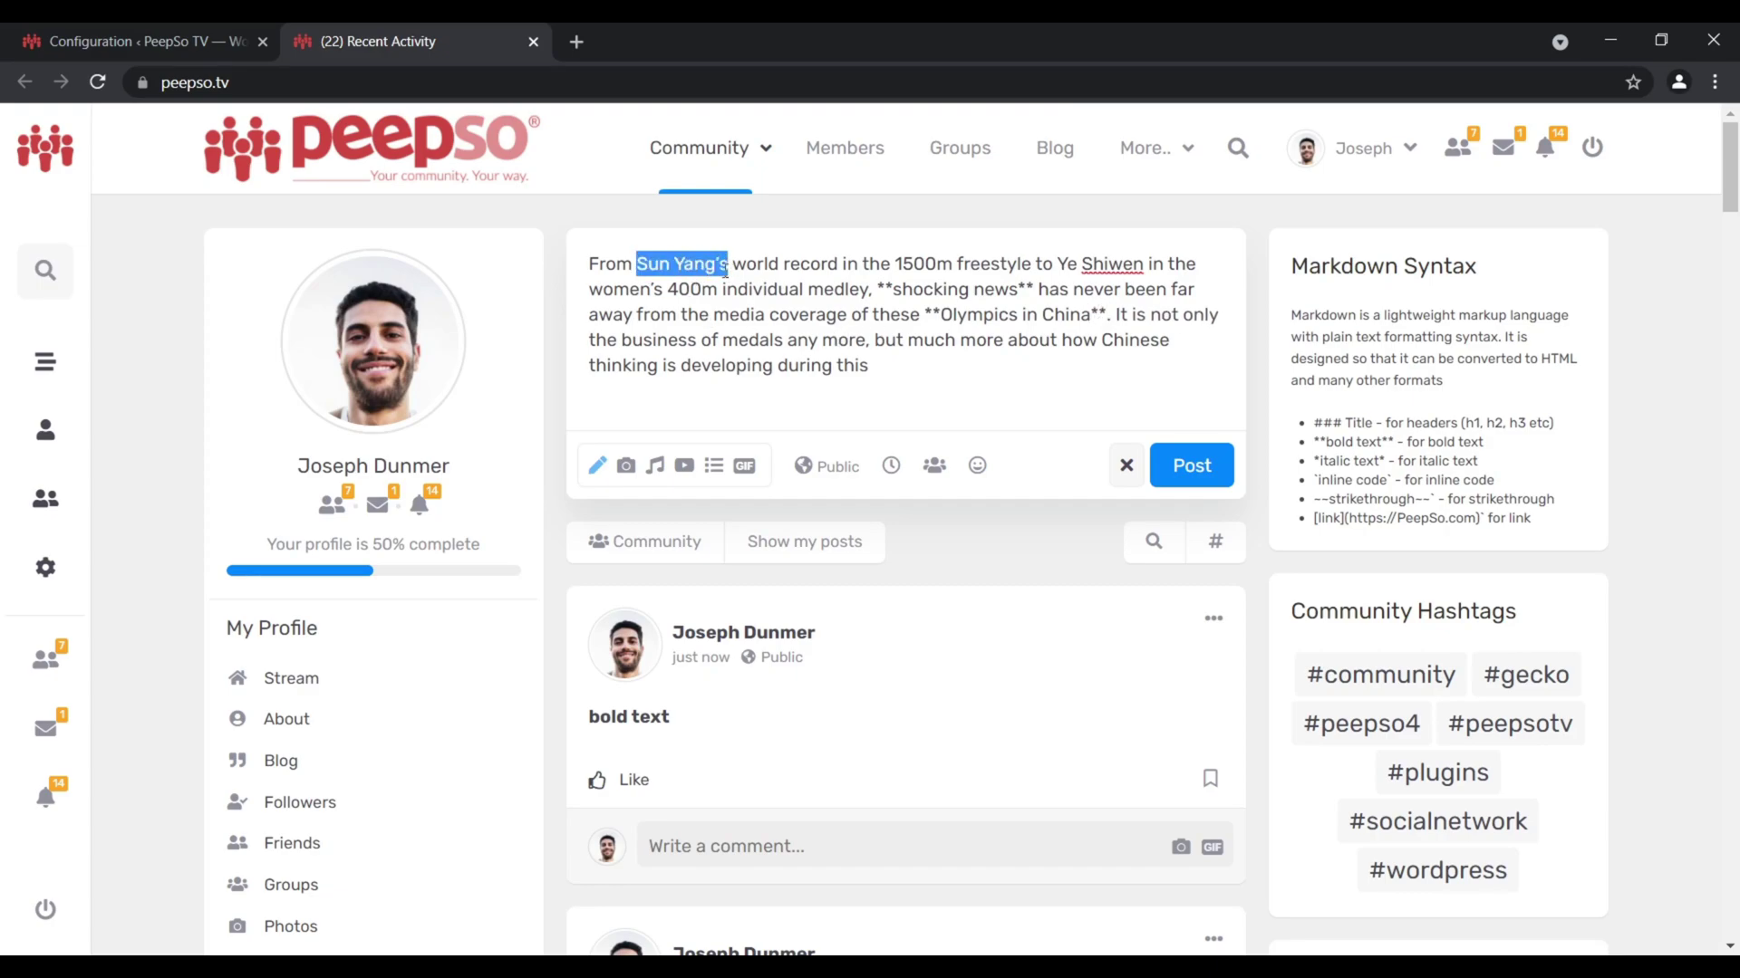
pyautogui.click(638, 263)
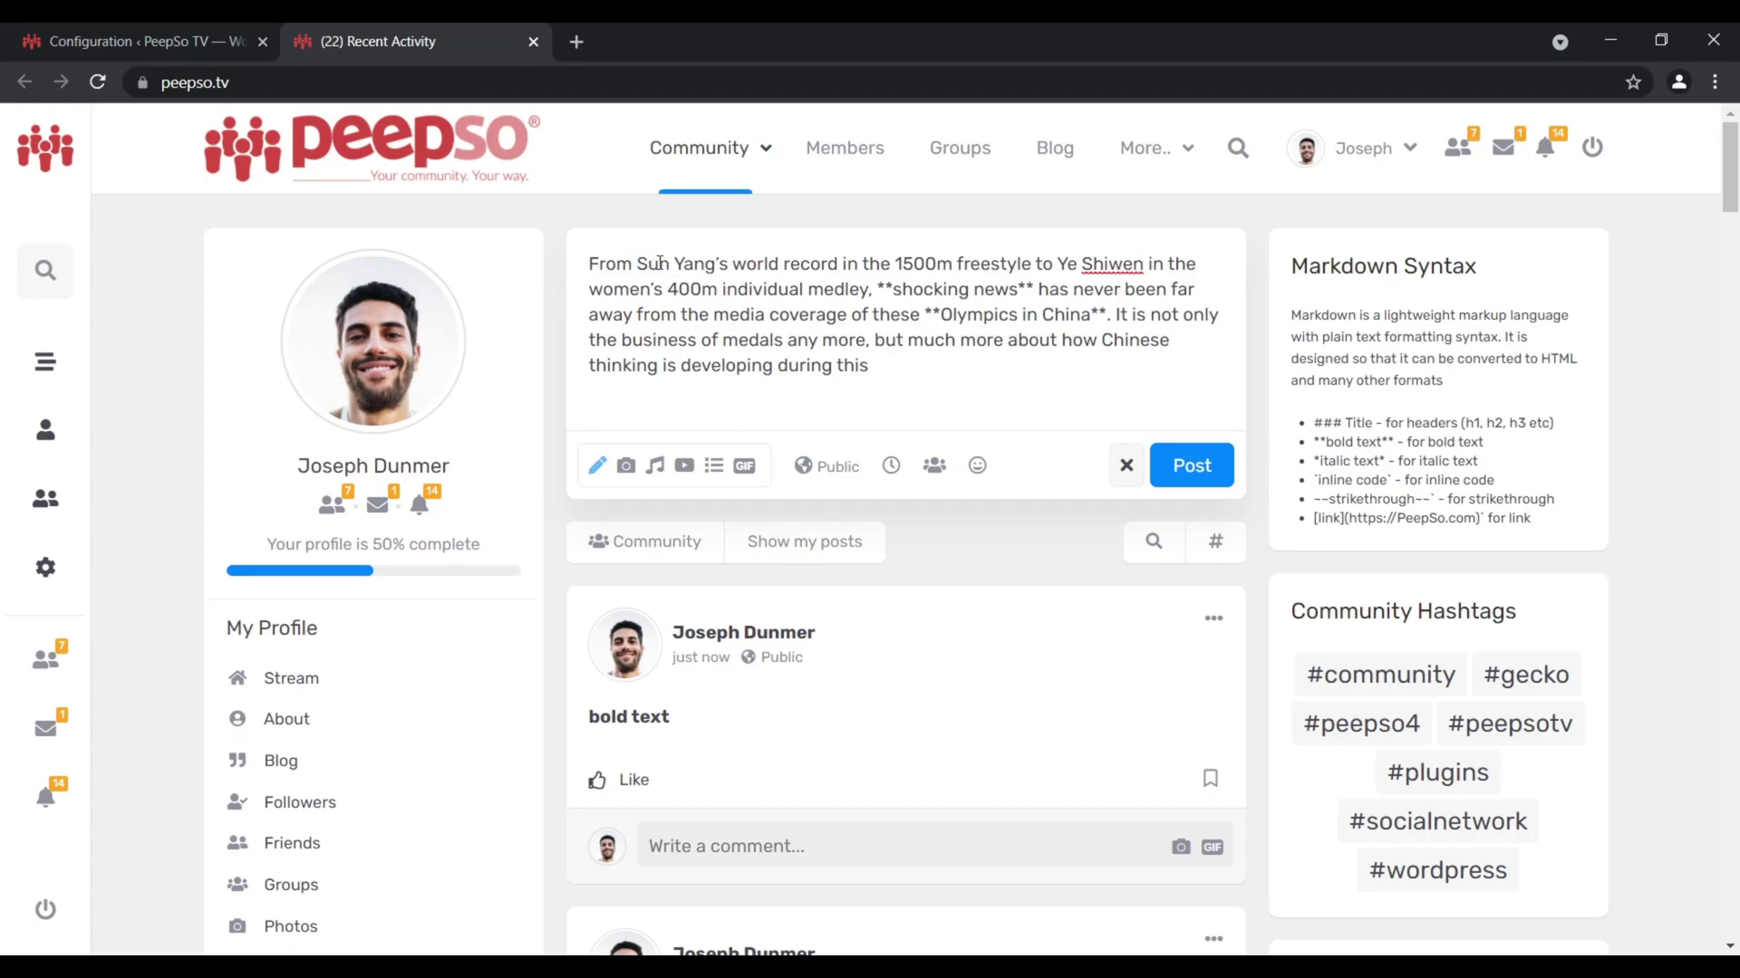
pyautogui.write('*')
pyautogui.click(226, 50)
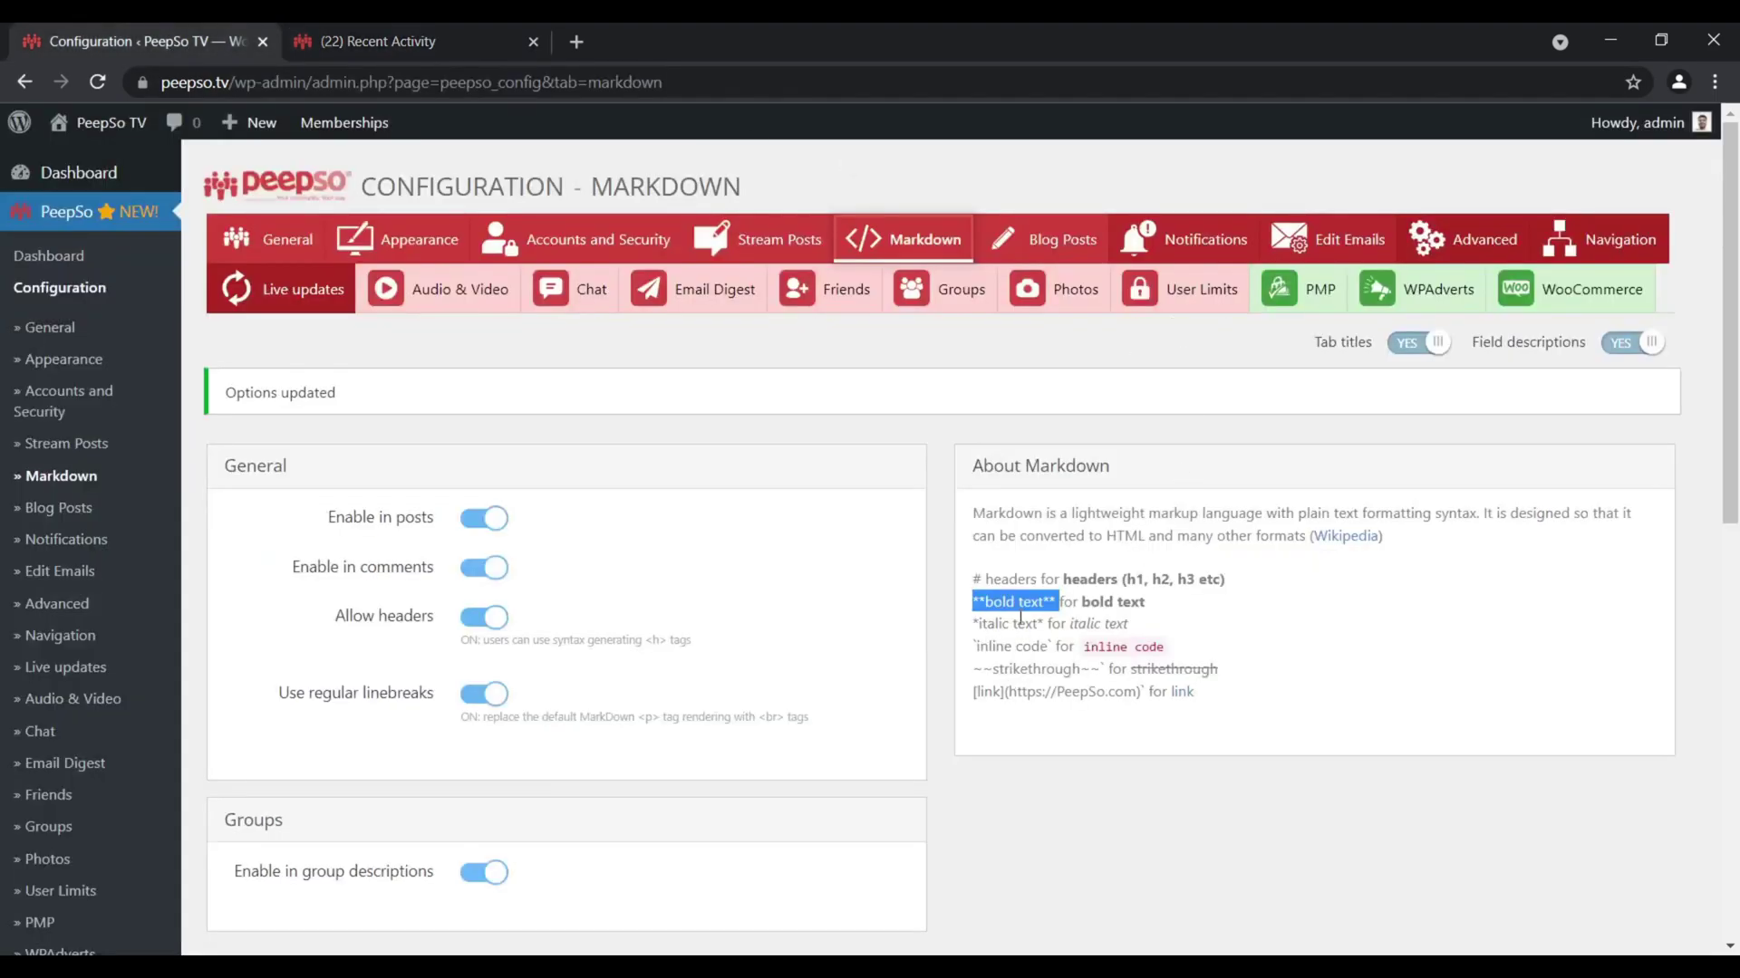
pyautogui.click(422, 45)
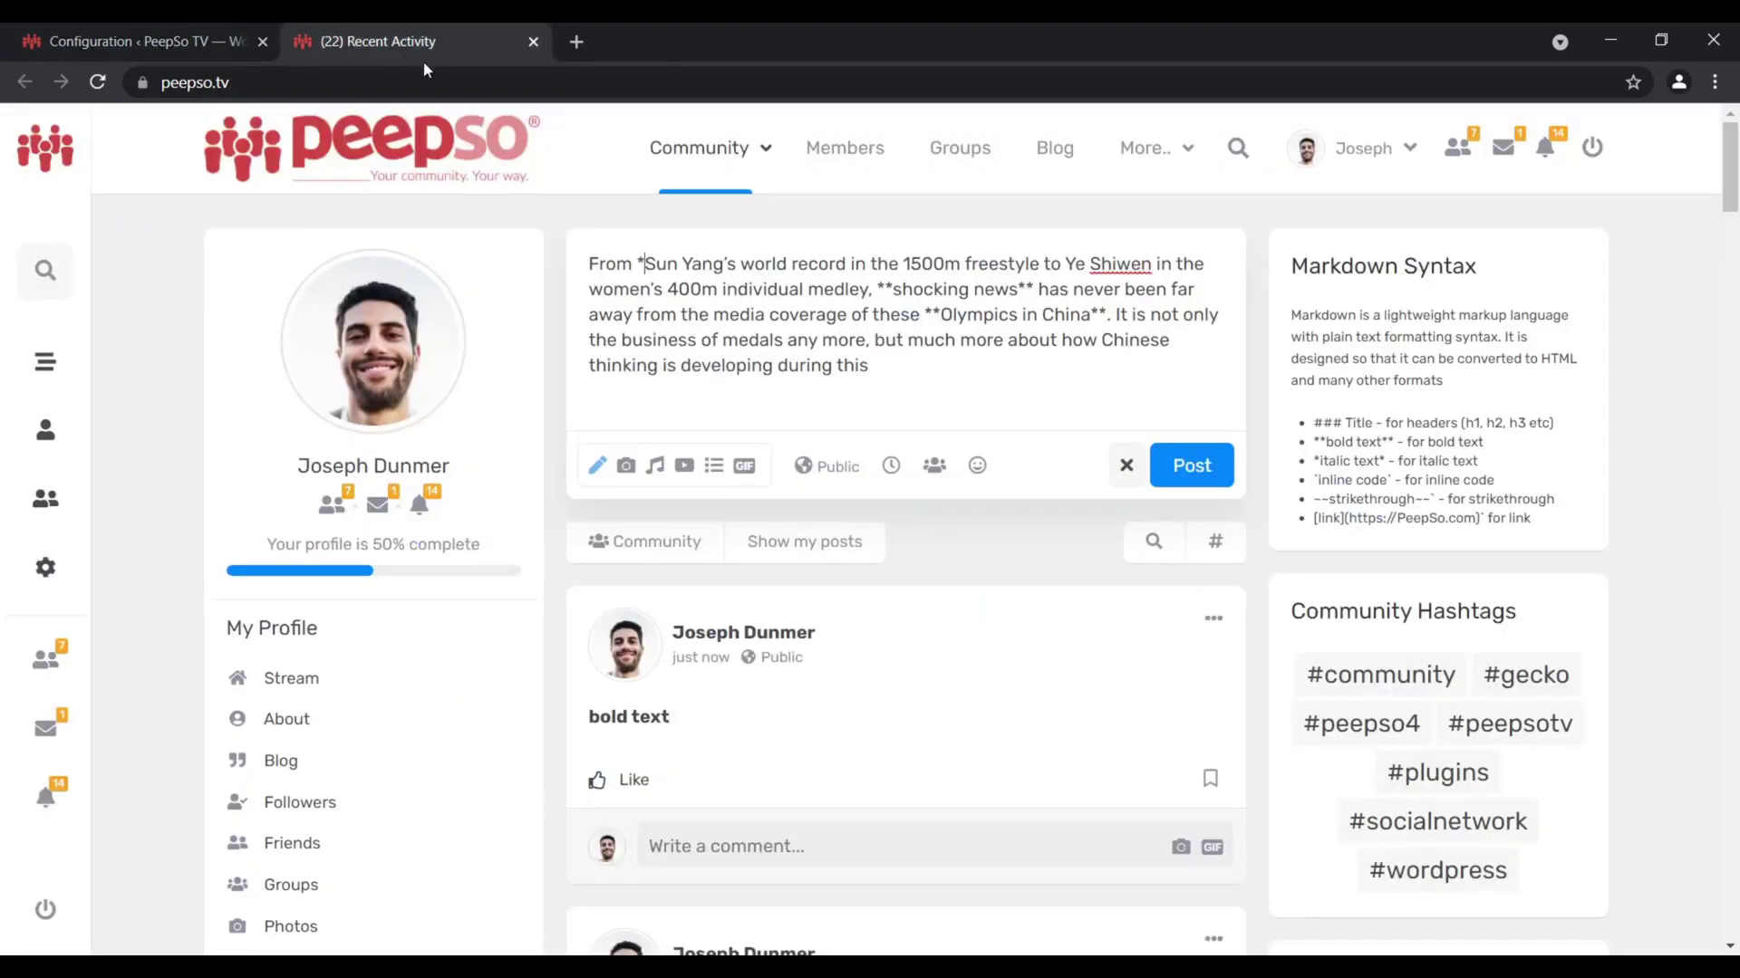
pyautogui.click(727, 259)
pyautogui.write('*')
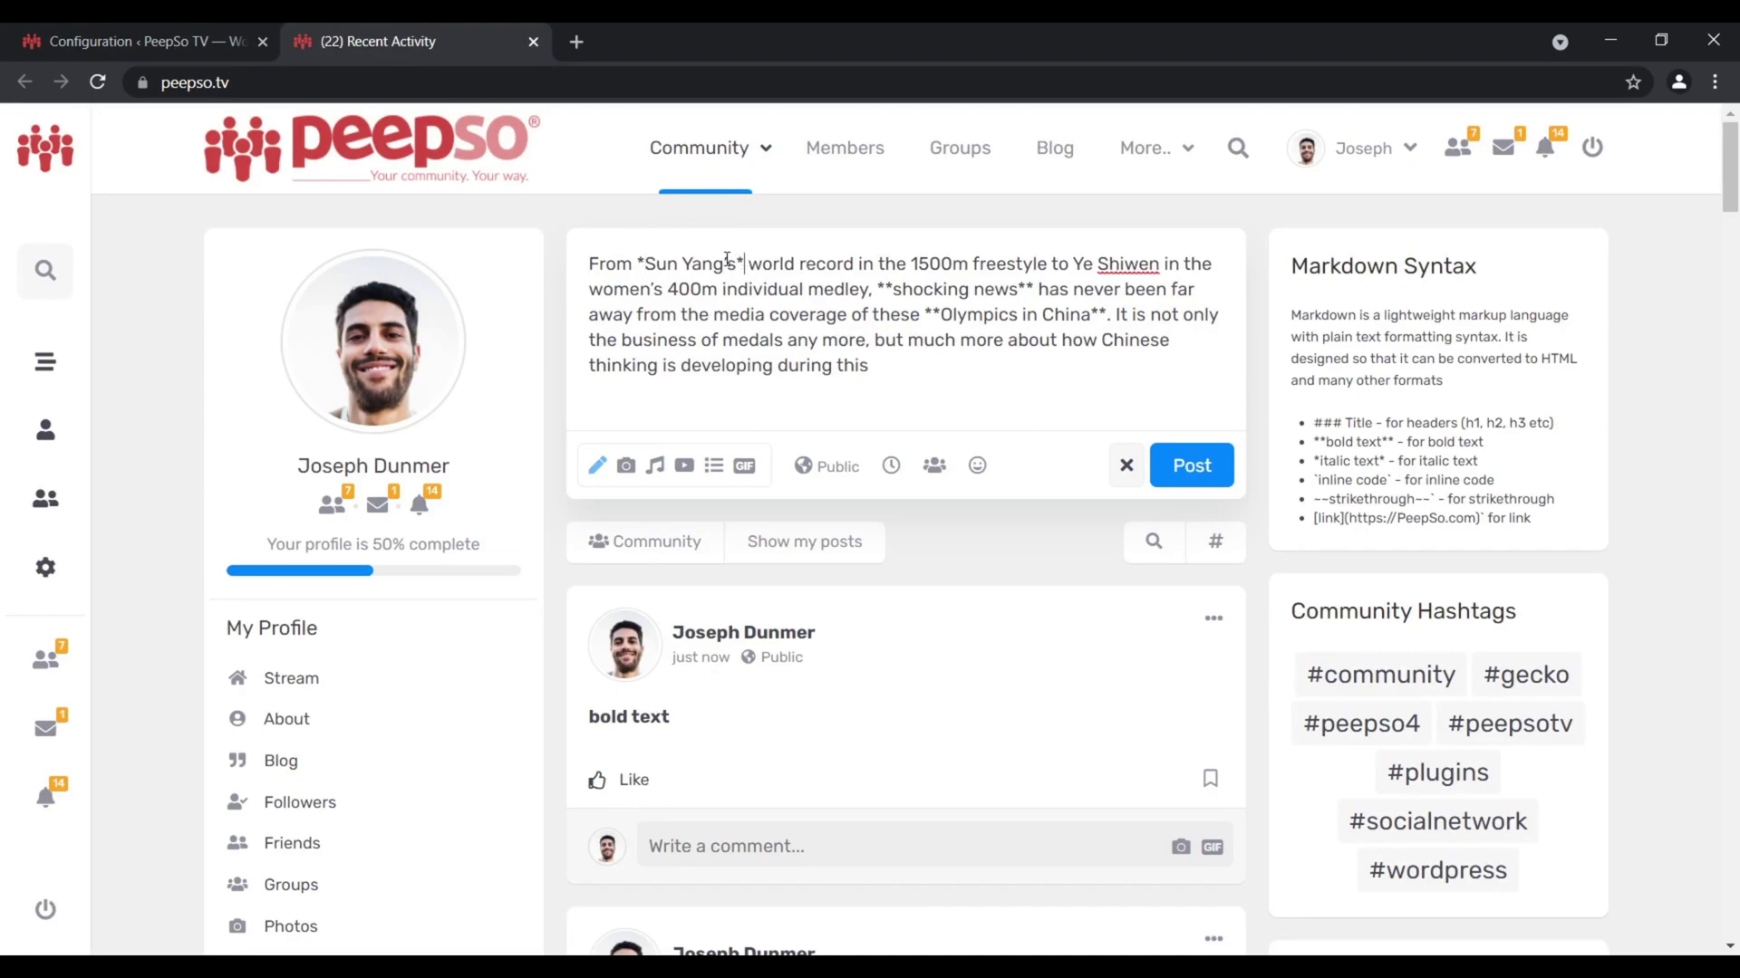
# Mark "1500m" as italic in the draft with single asterisks and publish the post
pyautogui.moveTo(914, 262); pyautogui.dragTo(965, 263)
pyautogui.click(917, 266)
pyautogui.write('*')
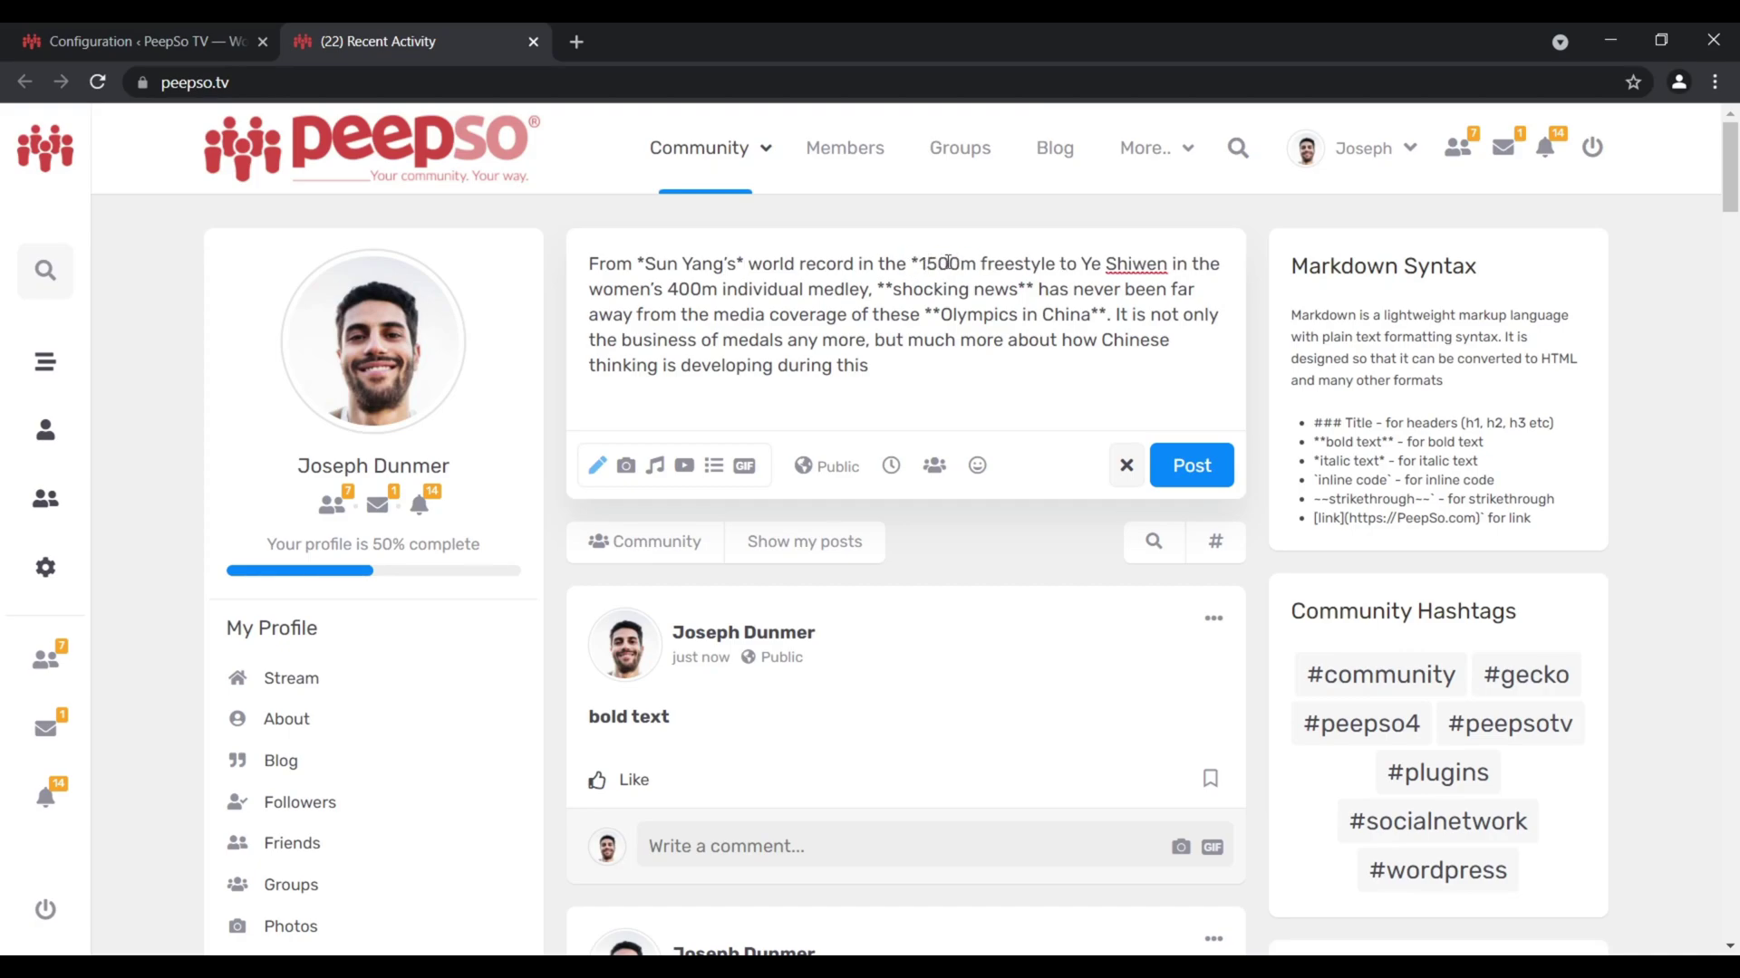
pyautogui.click(978, 266)
pyautogui.write('*')
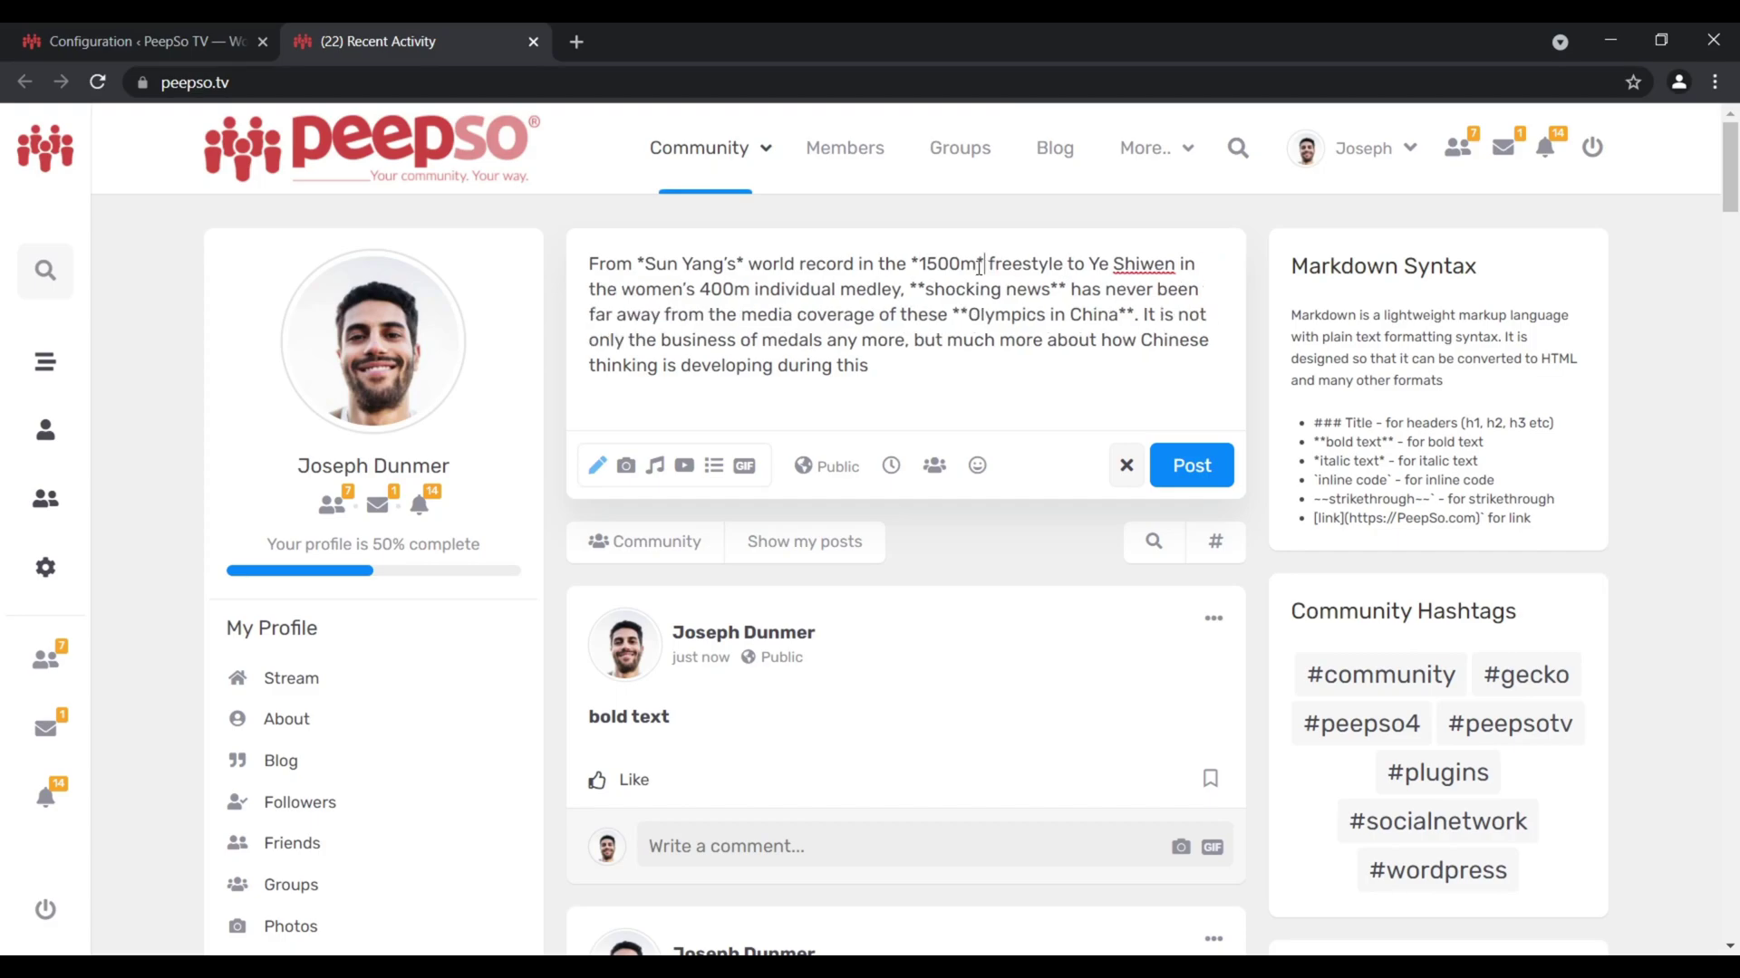
pyautogui.click(1192, 464)
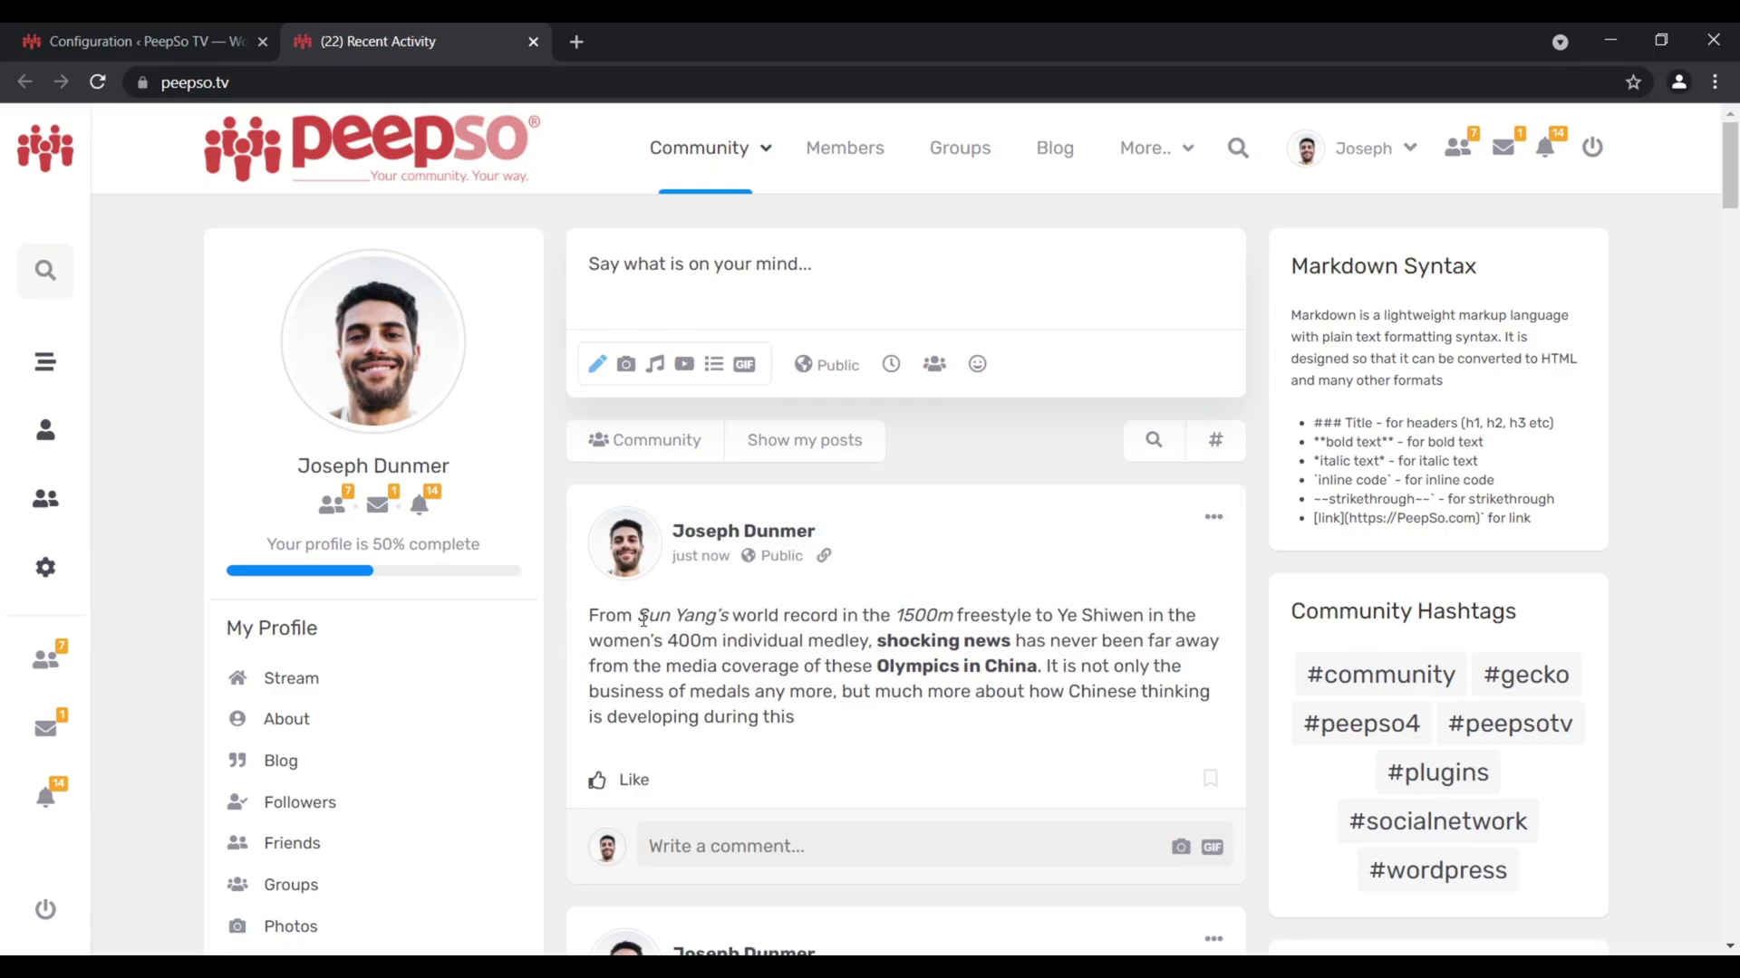
# Examine how the bold and italic phrases are rendered in the published Olympics post
pyautogui.moveTo(877, 644); pyautogui.dragTo(985, 643)
pyautogui.click(1023, 599)
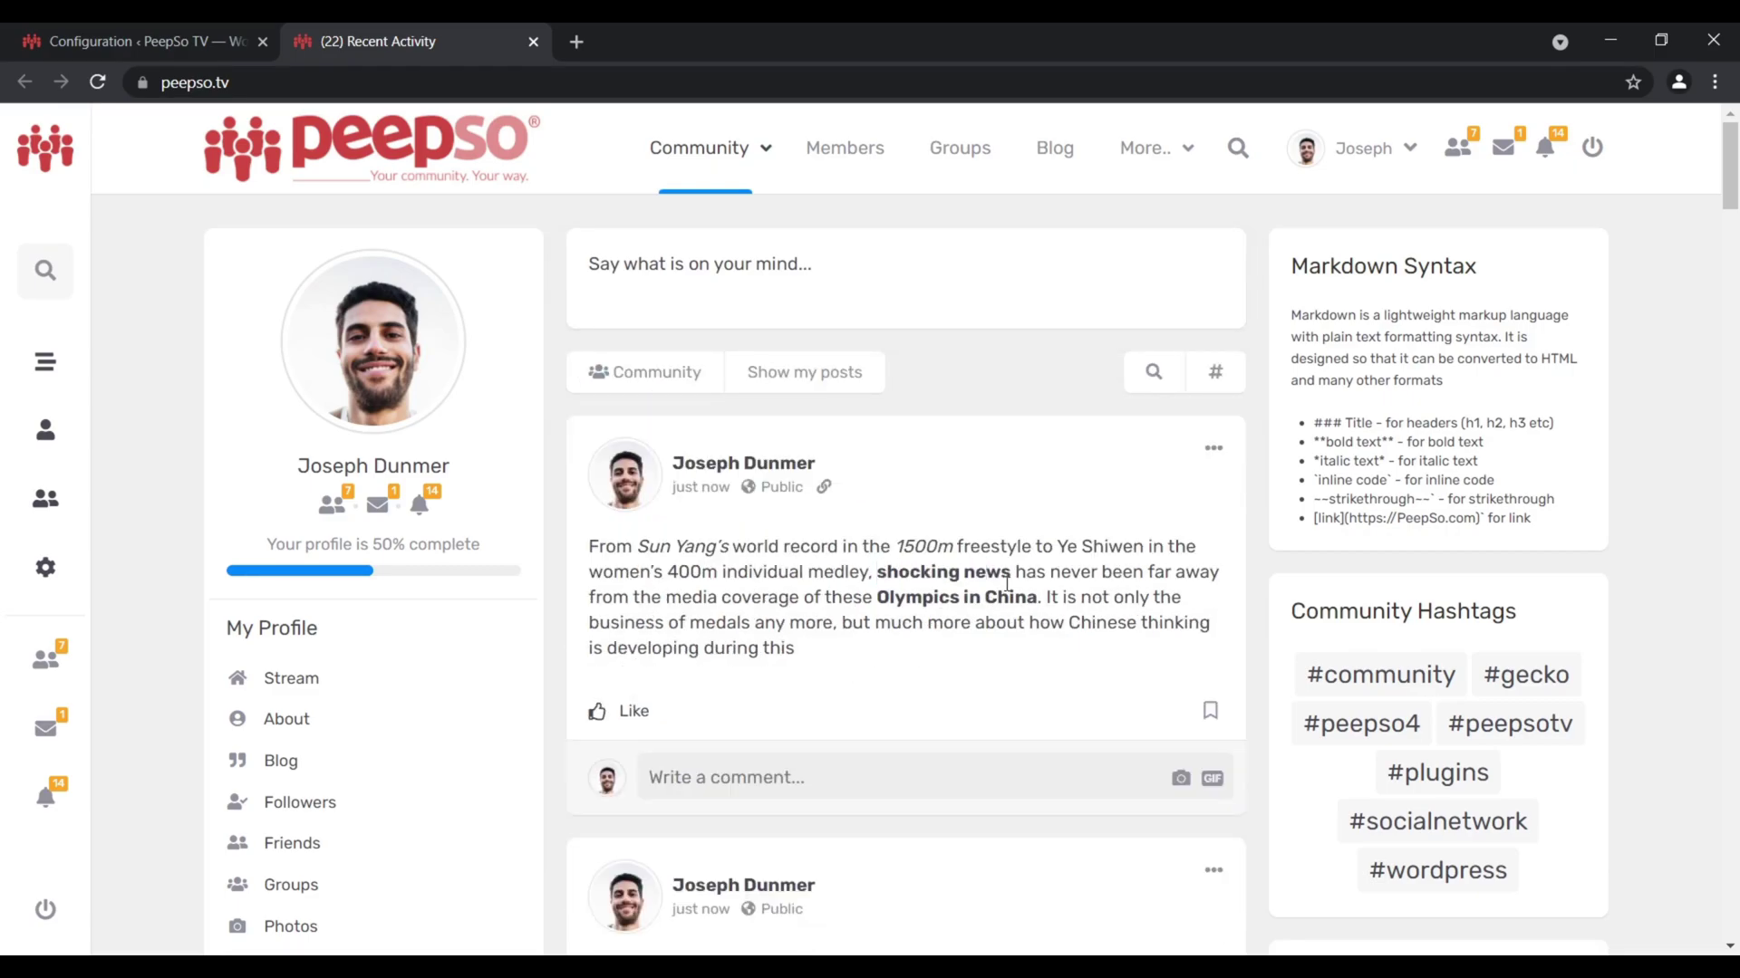
pyautogui.moveTo(899, 547); pyautogui.dragTo(954, 548)
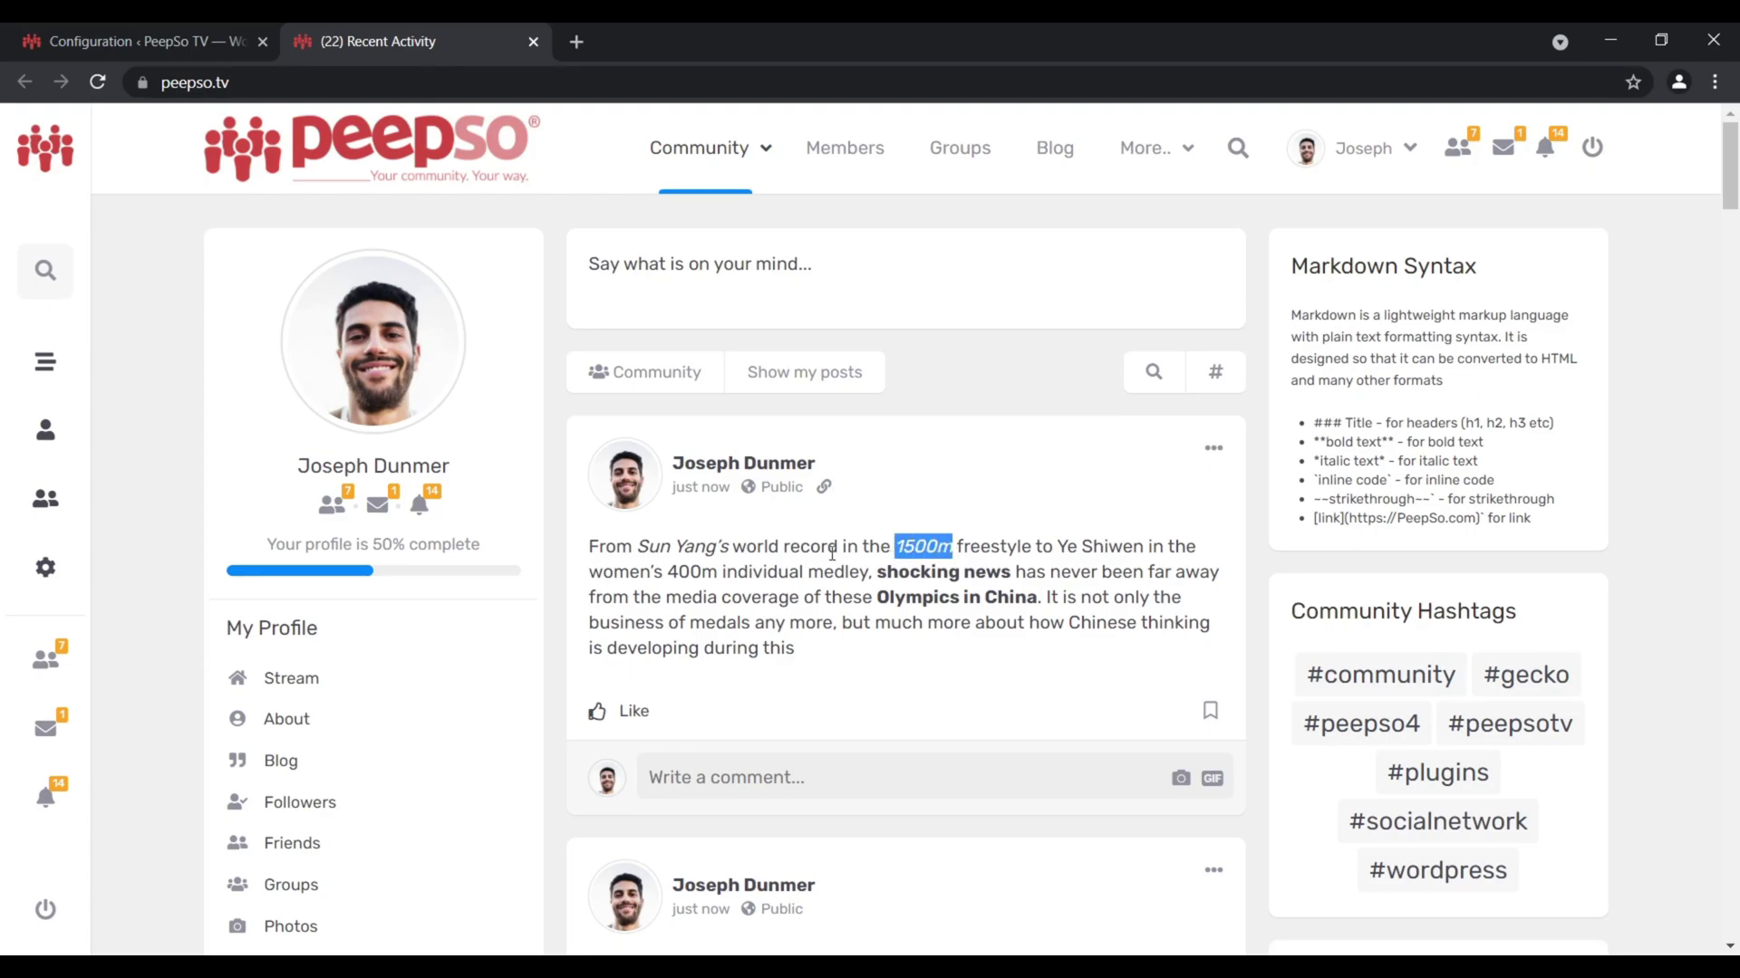
pyautogui.moveTo(636, 547); pyautogui.dragTo(734, 548)
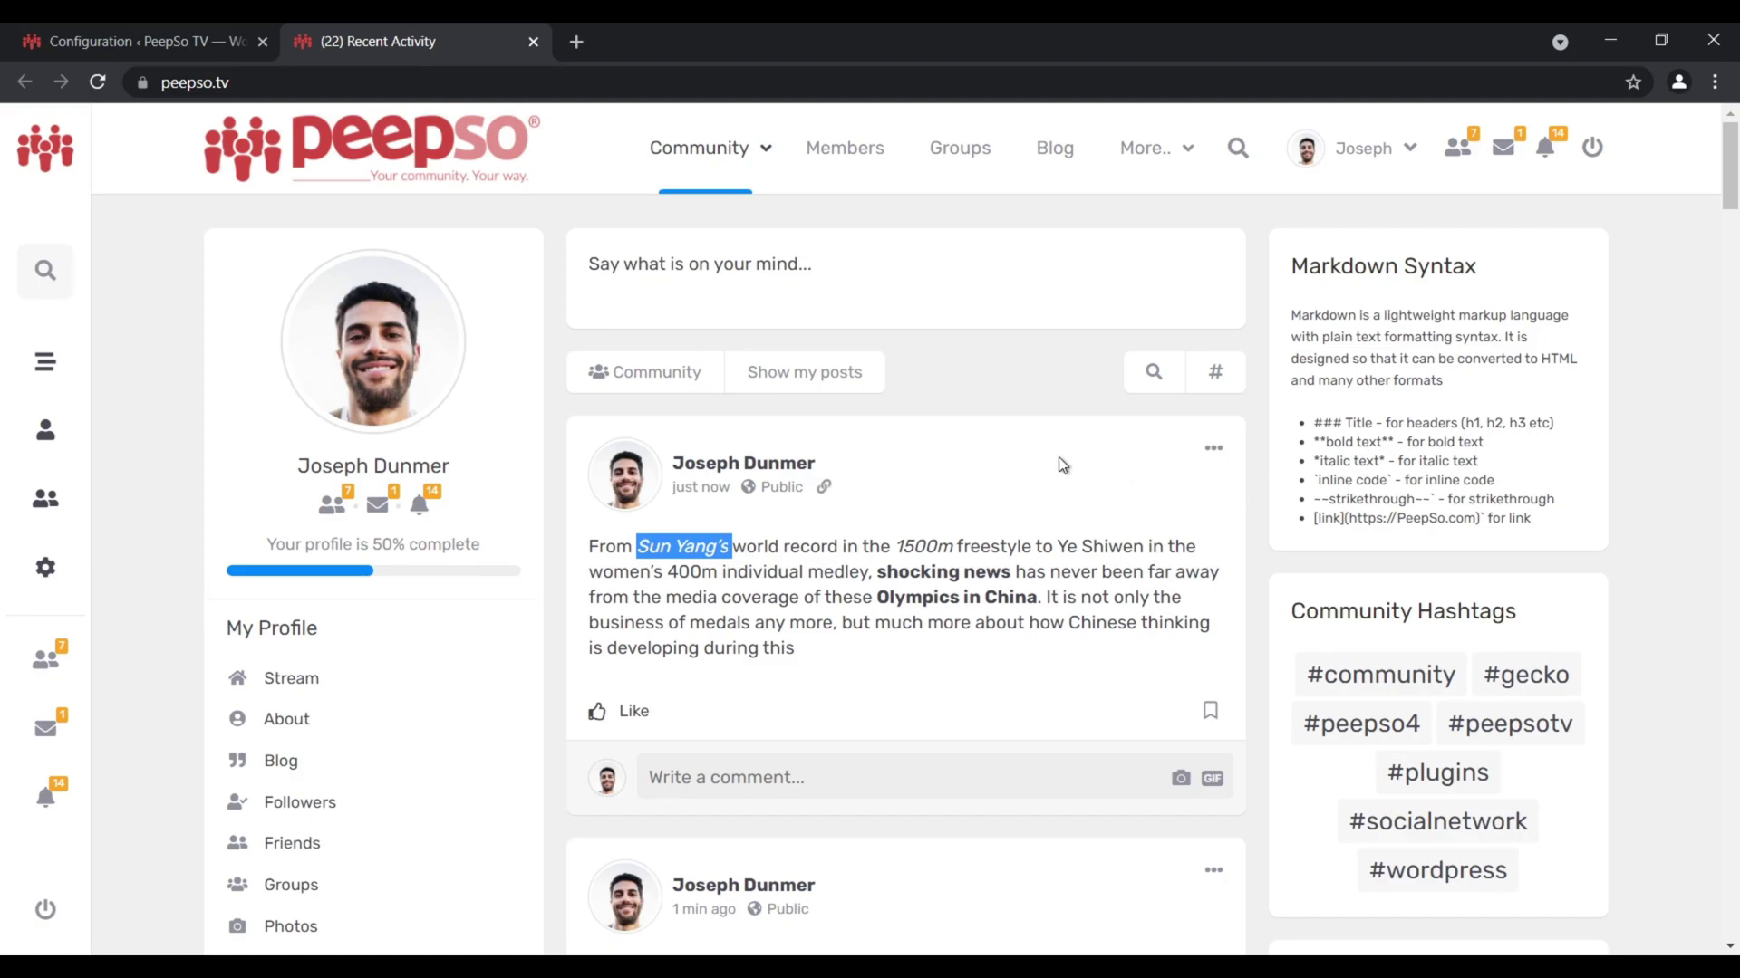
pyautogui.click(963, 468)
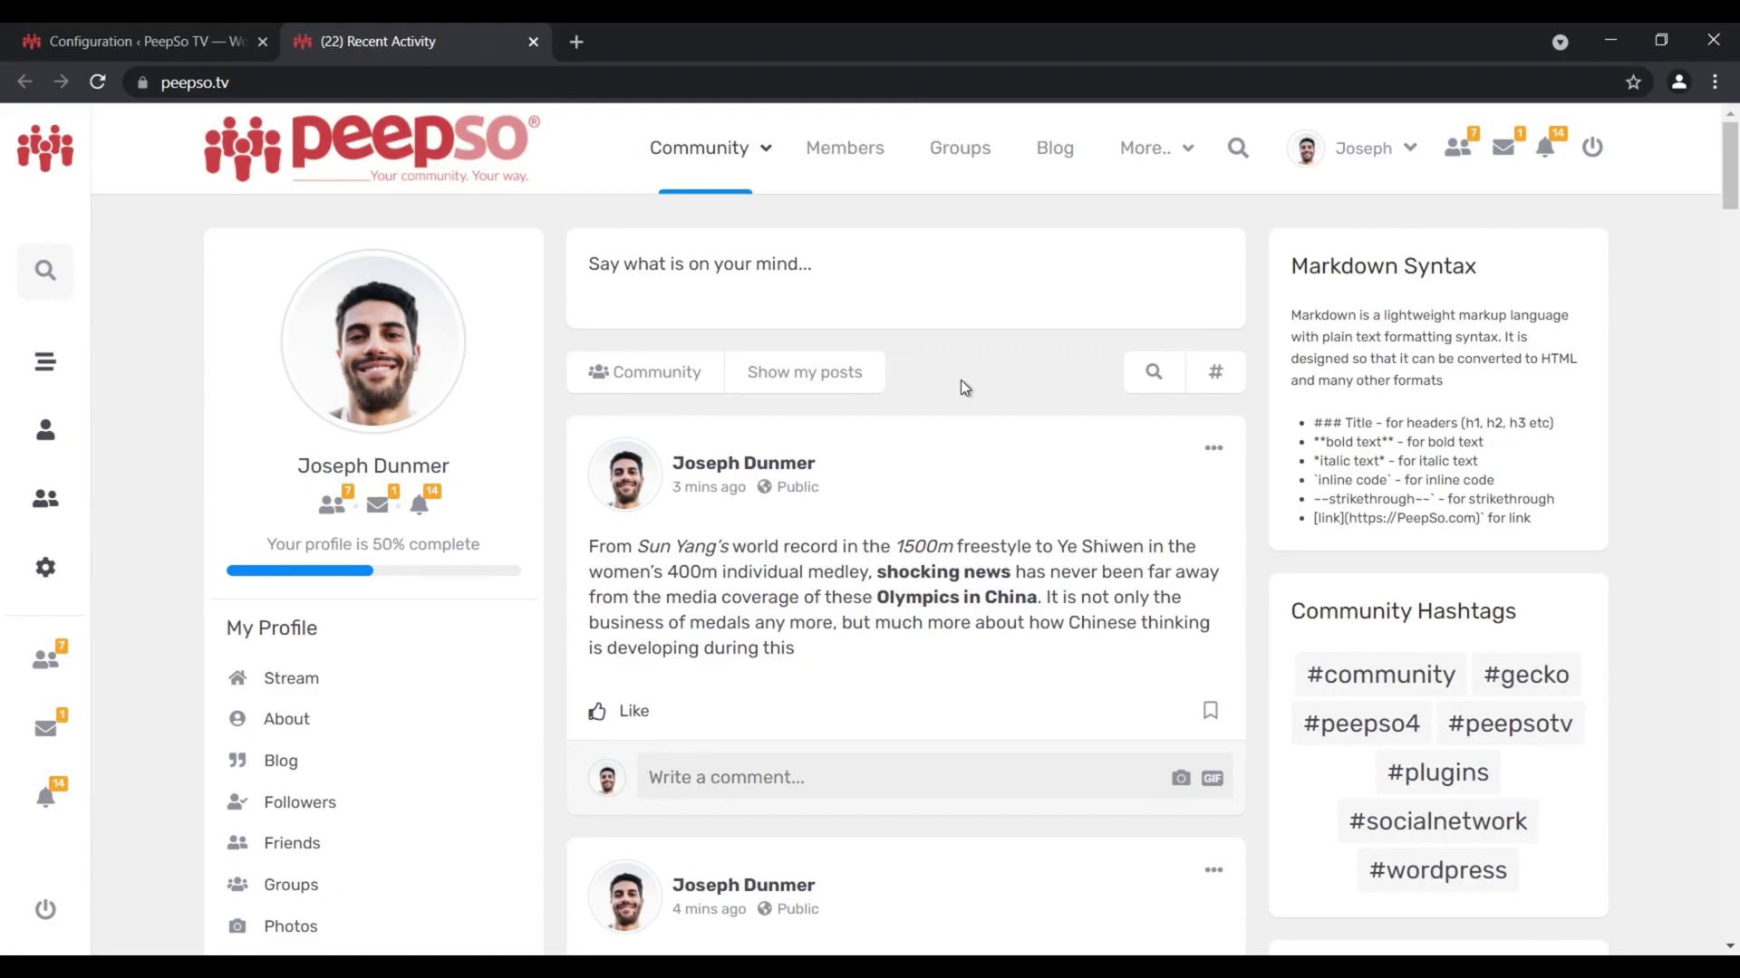
# Publish a new activity post with "bolditalictext" enclosed in triple asterisks and check its rendering
pyautogui.click(772, 266)
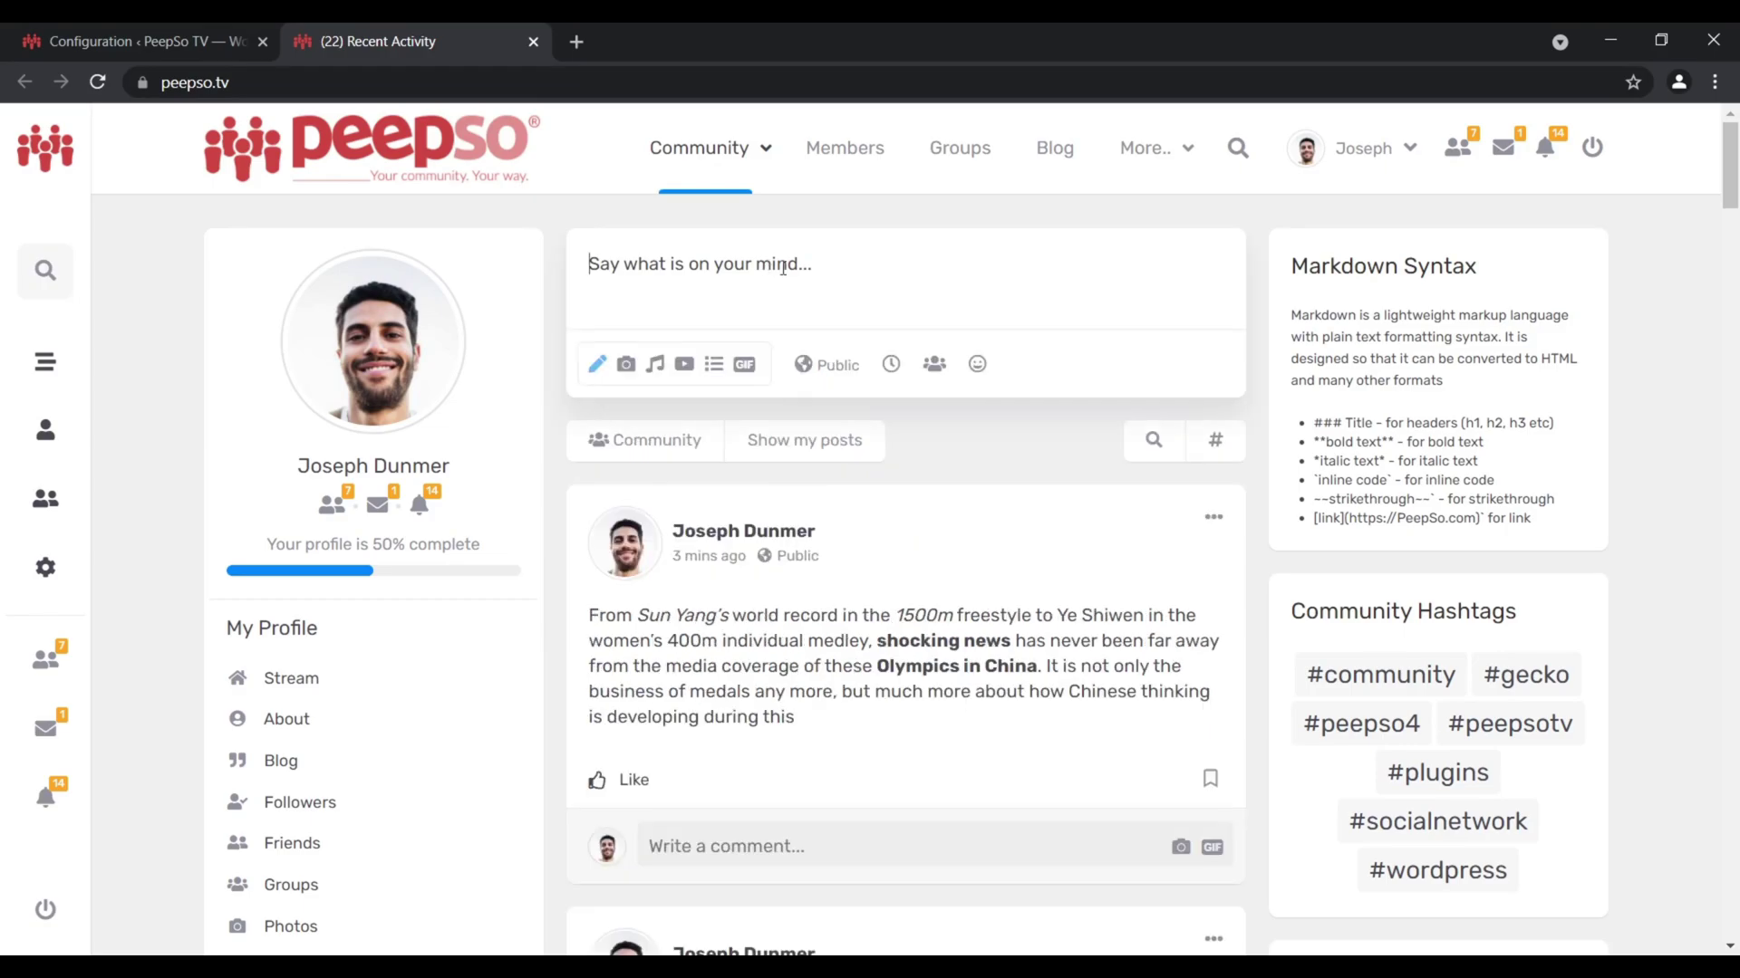
pyautogui.write('***')
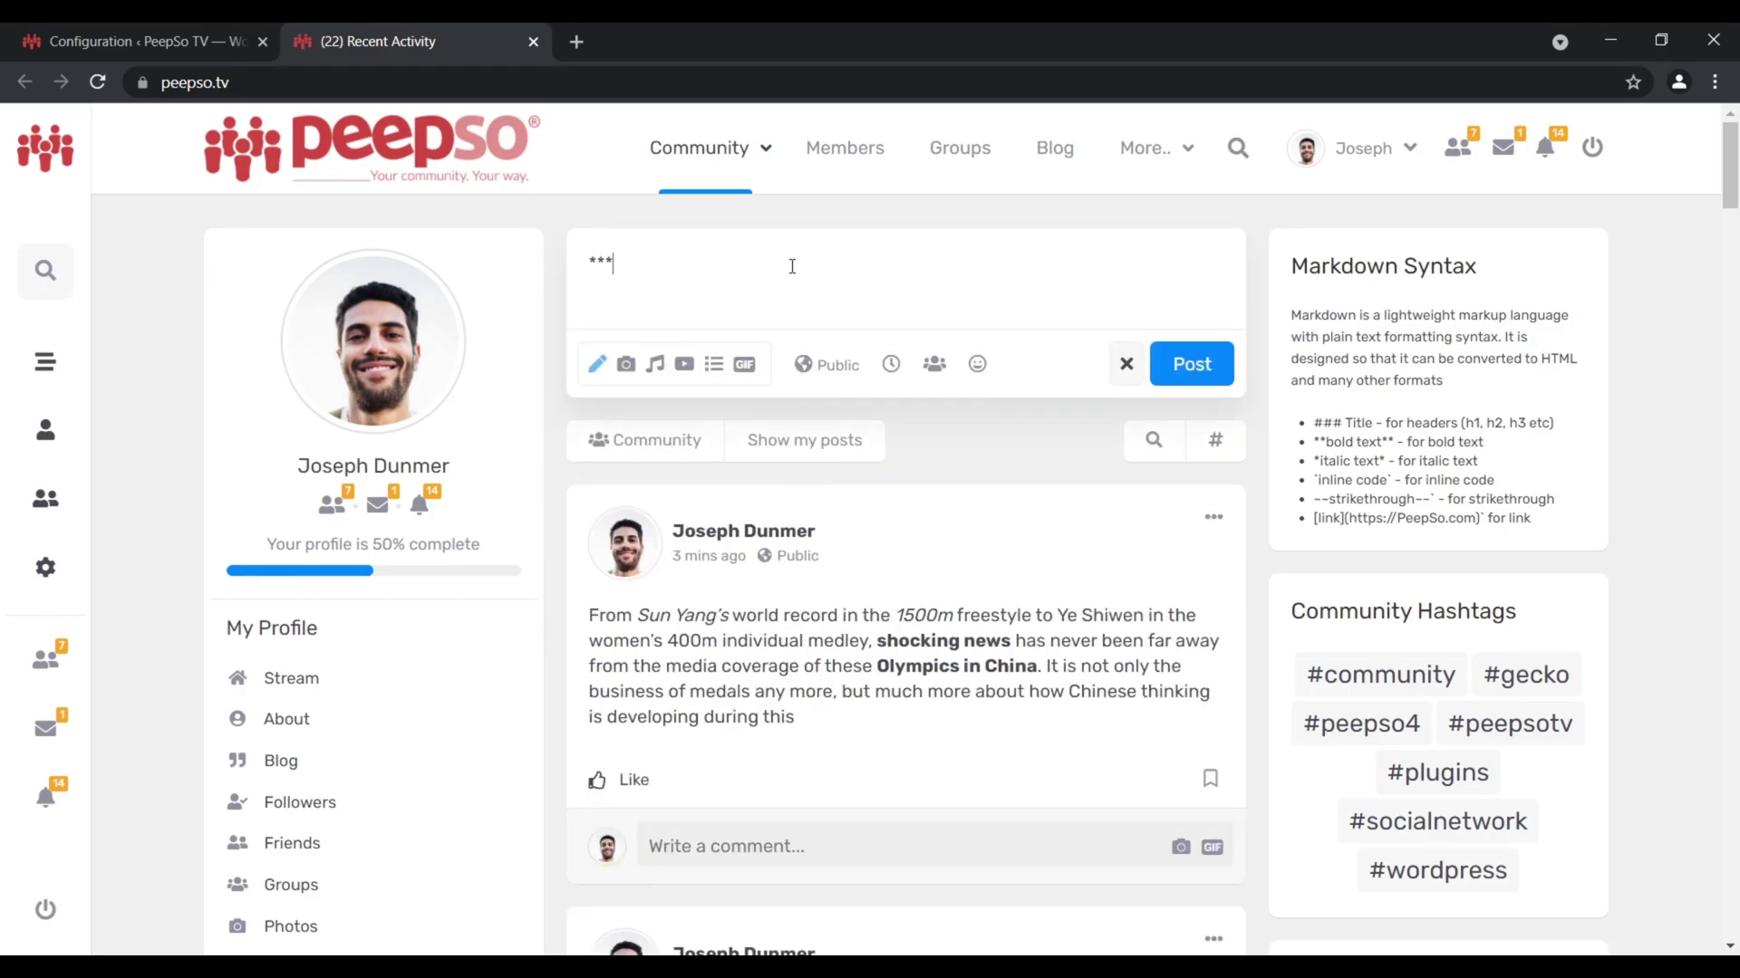
pyautogui.press('BackSpace')
pyautogui.press('BackSpace')
pyautogui.press('BackSpace')
pyautogui.write('***bolditalictext***')
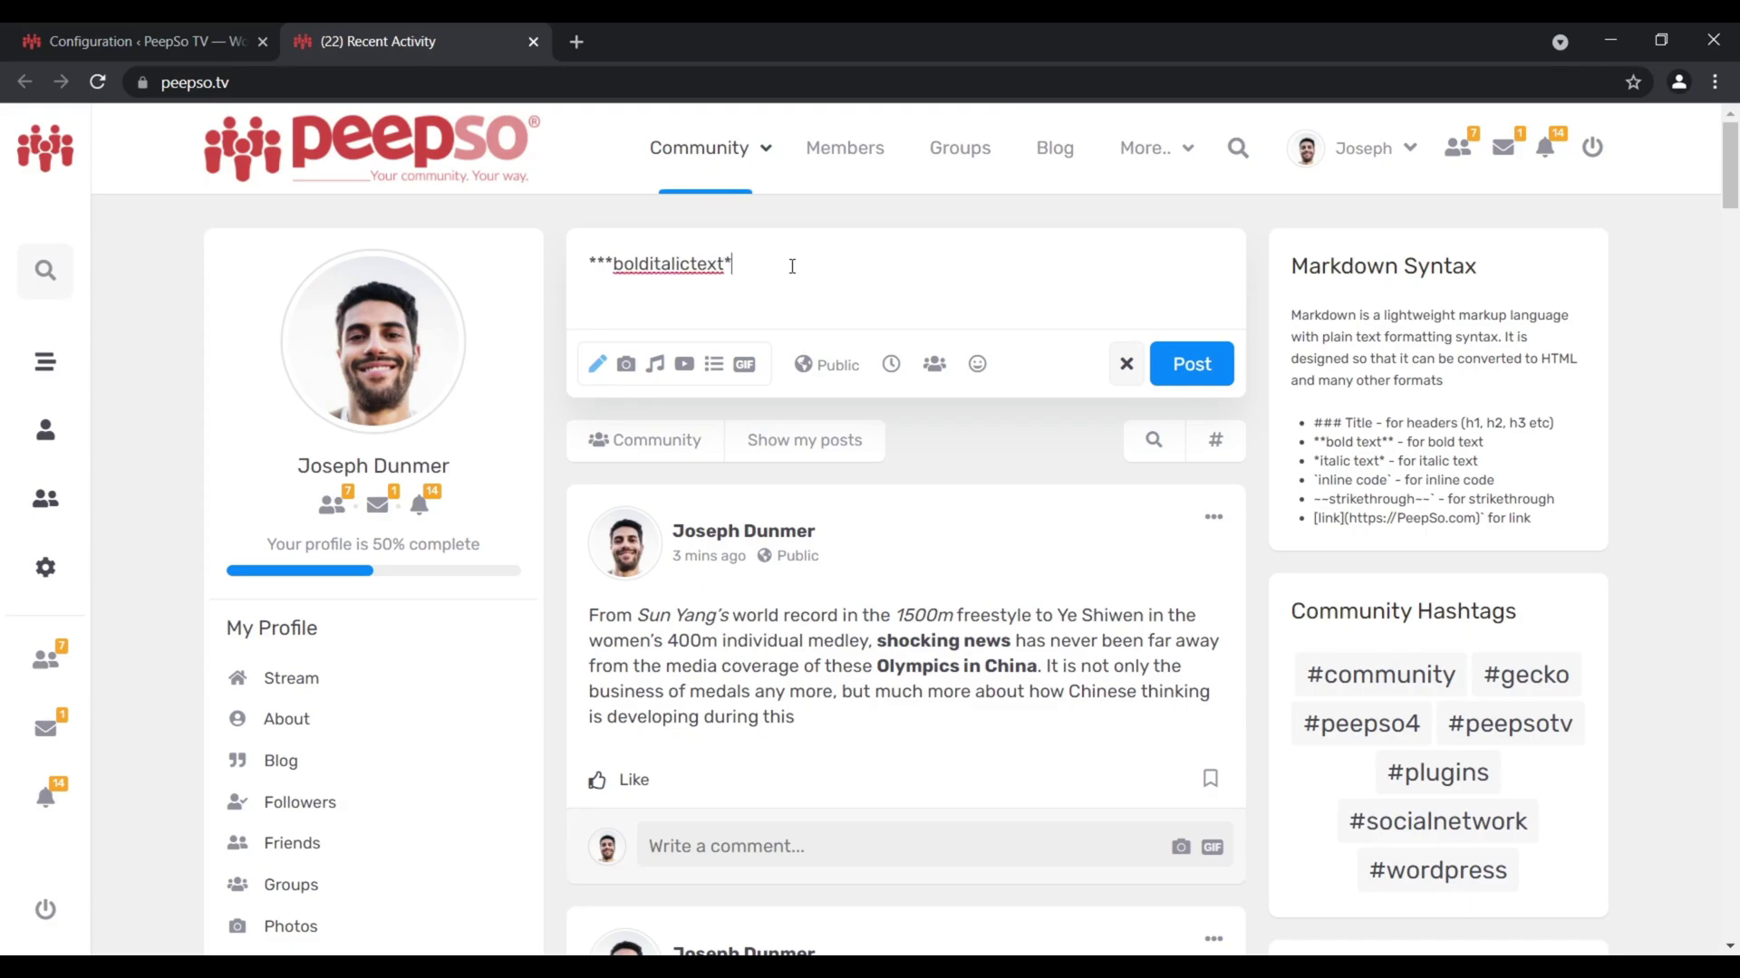
pyautogui.click(1165, 371)
pyautogui.moveTo(713, 615); pyautogui.dragTo(575, 620)
pyautogui.click(803, 594)
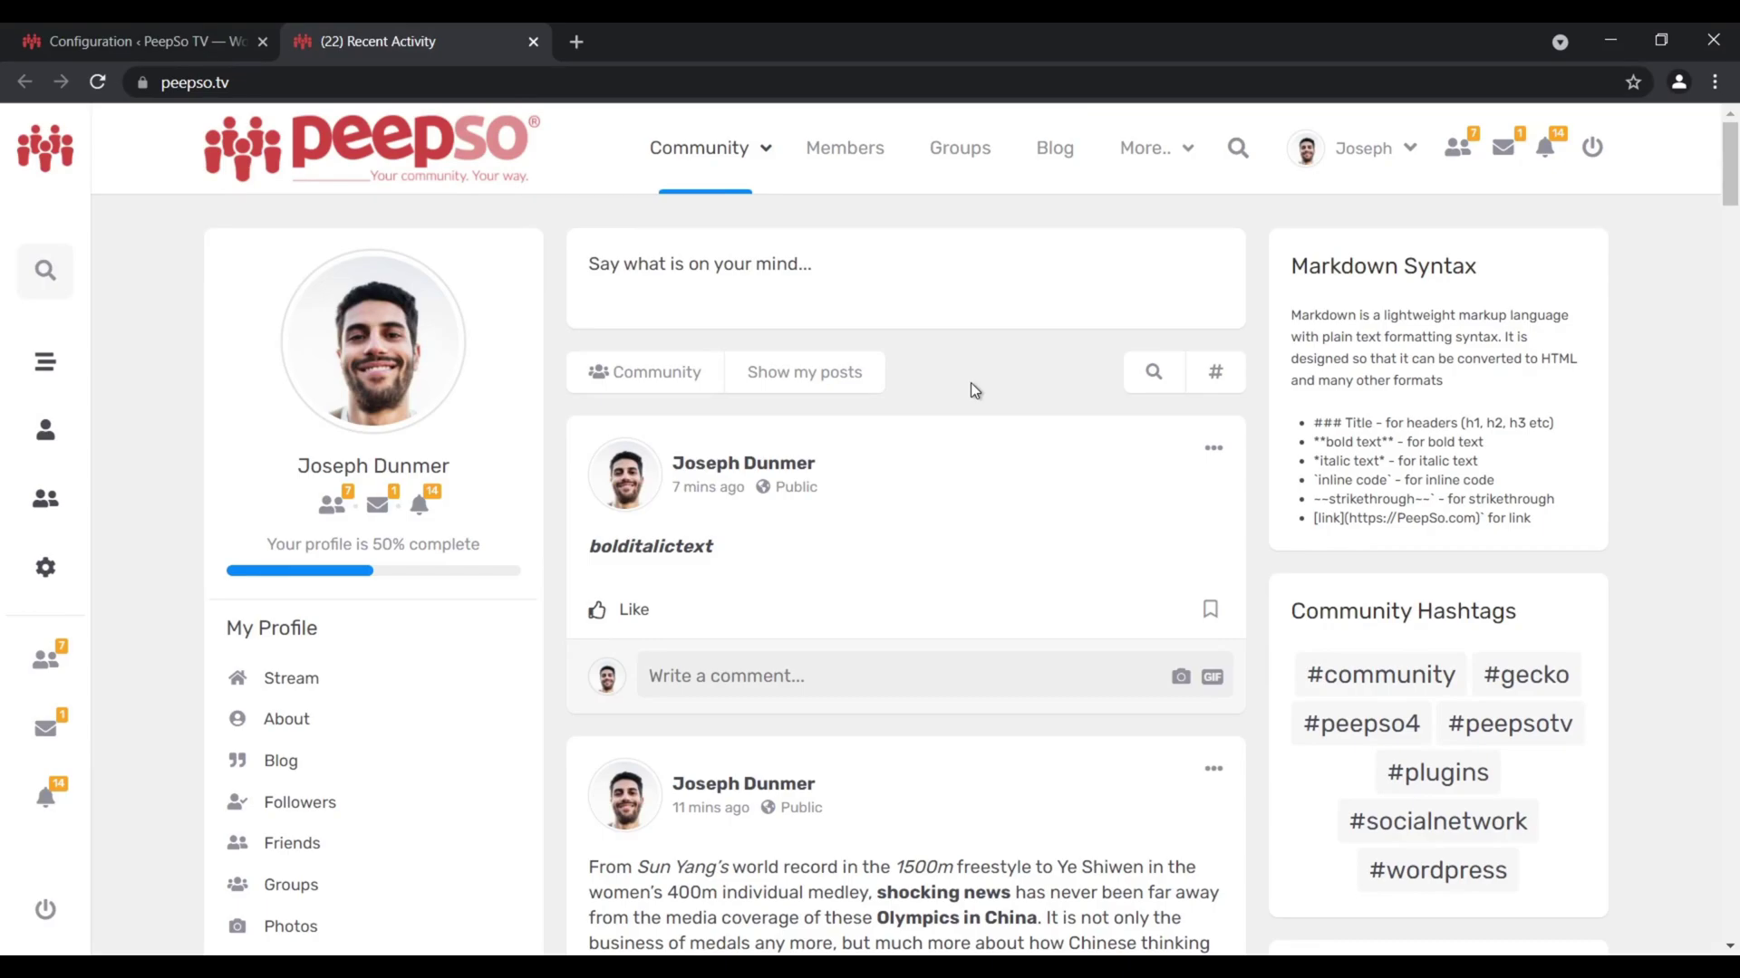
# Copy the strikethrough syntax example from the About Markdown section of the PeepSo configuration
pyautogui.click(105, 52)
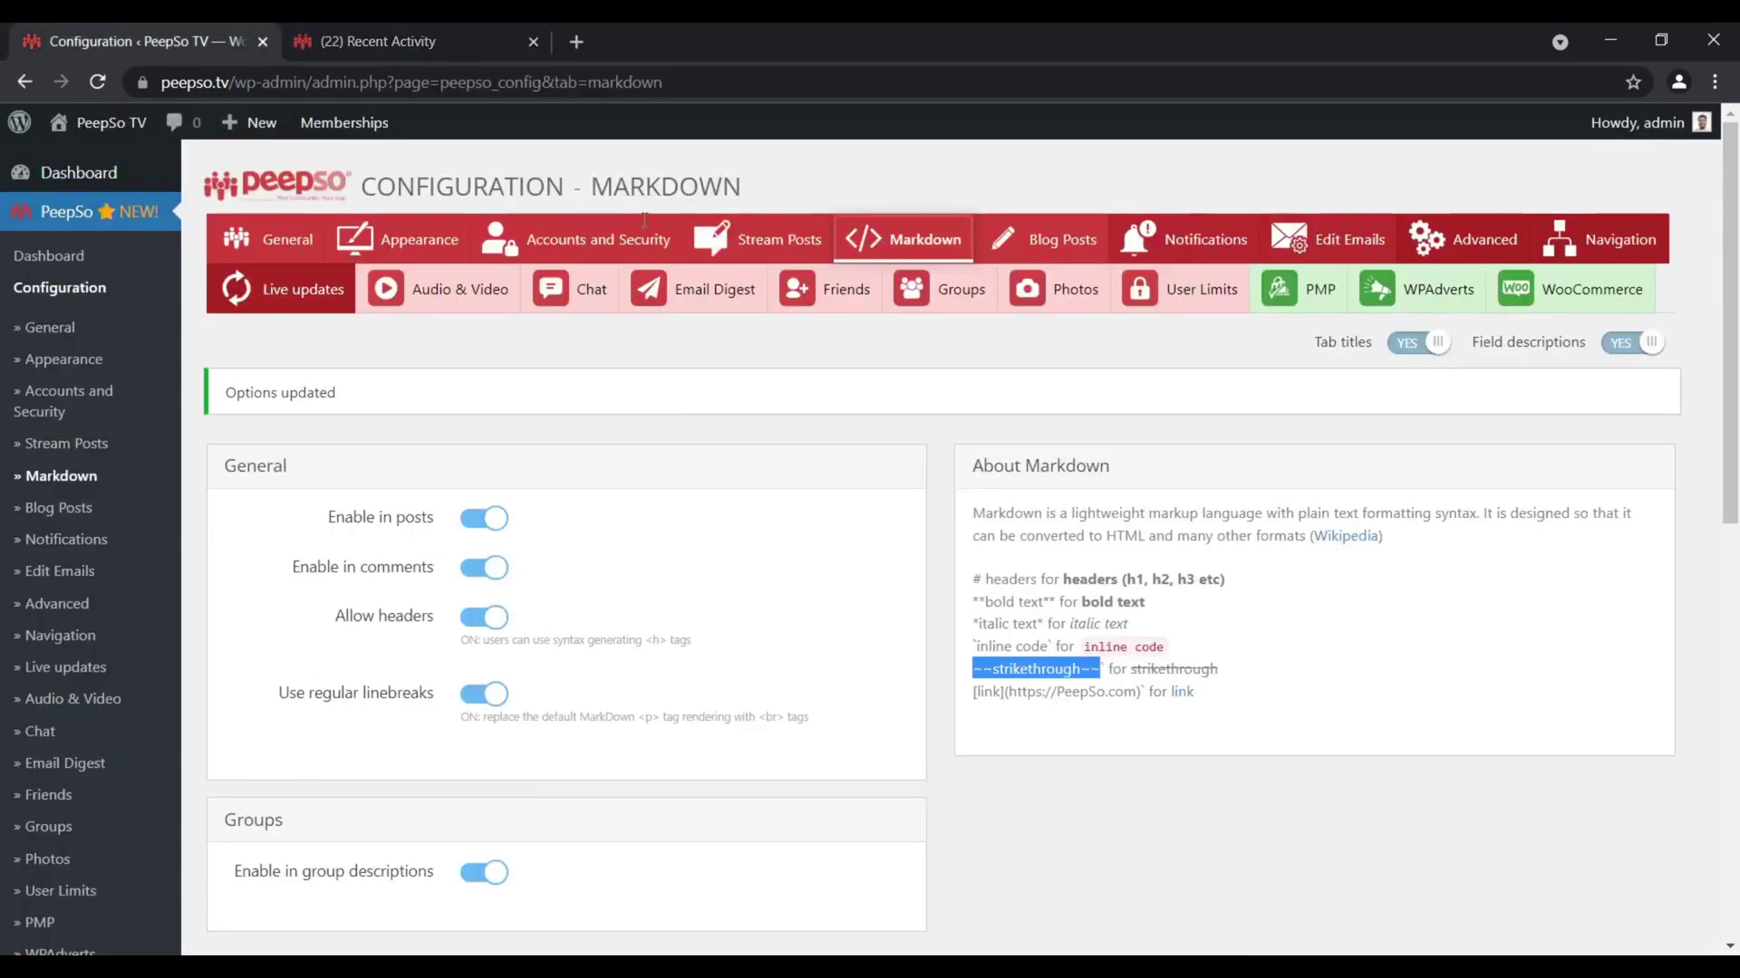
pyautogui.click(1049, 674)
pyautogui.moveTo(1100, 671); pyautogui.dragTo(971, 671)
pyautogui.rightClick(1088, 671)
pyautogui.click(1133, 686)
# Publish the copied strikethrough example as a new activity post and check its rendering
pyautogui.click(432, 41)
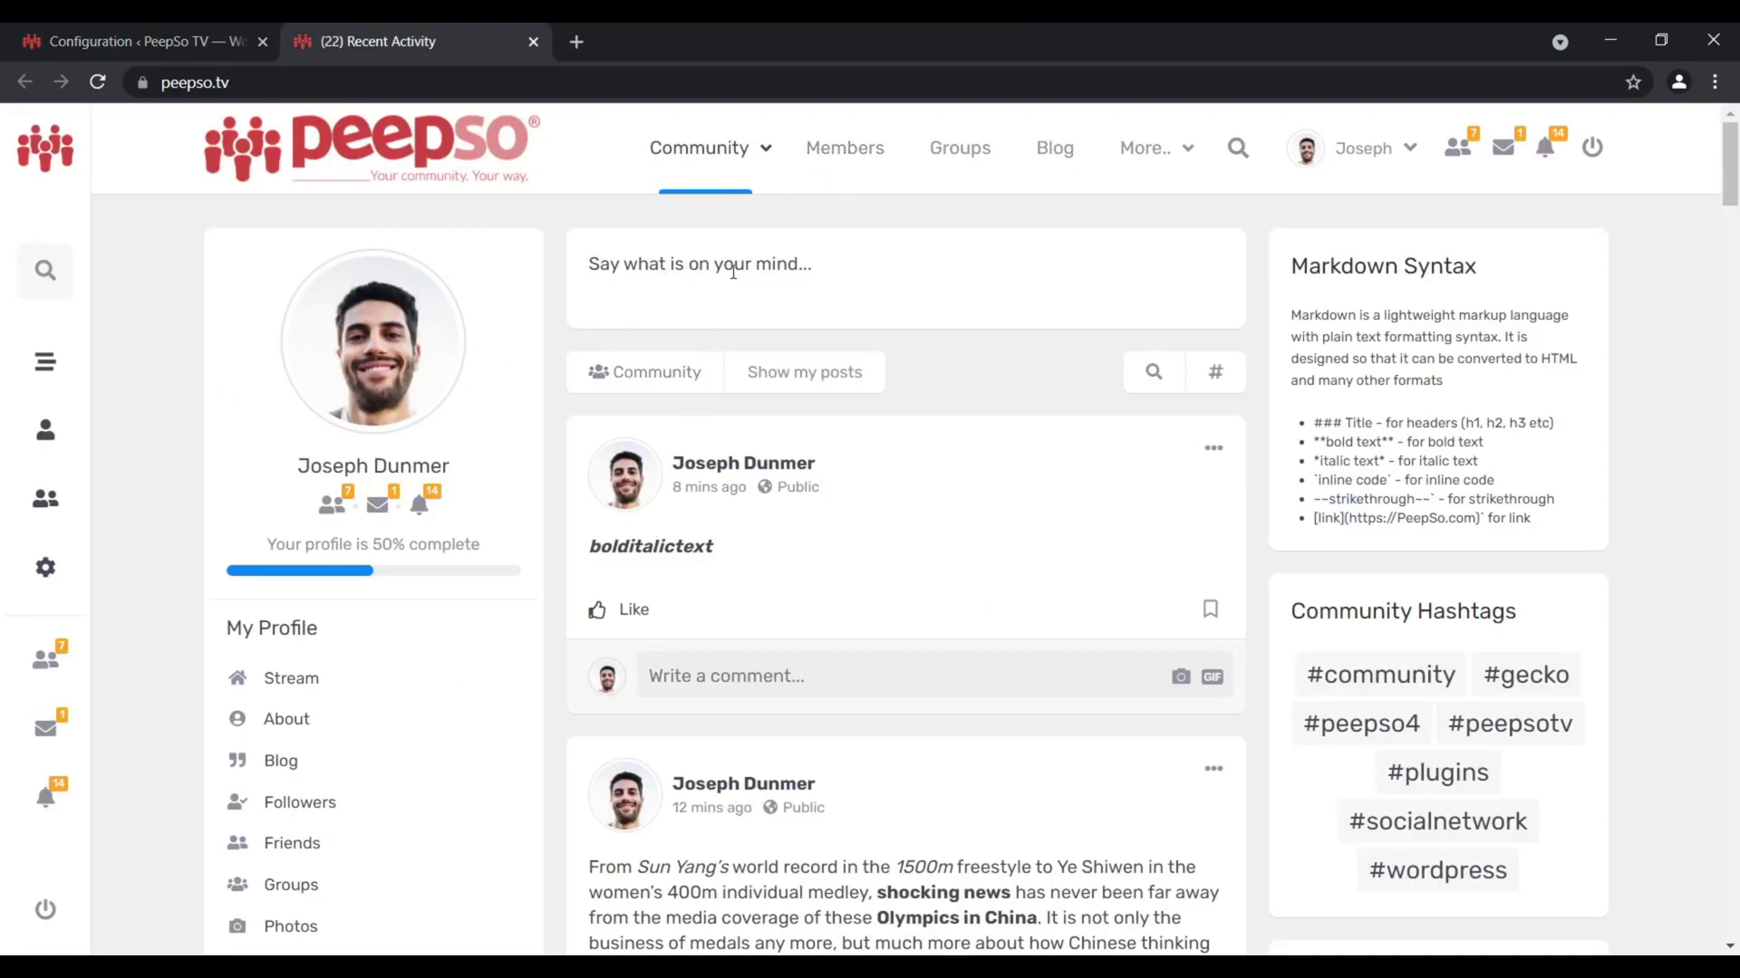
pyautogui.click(672, 265)
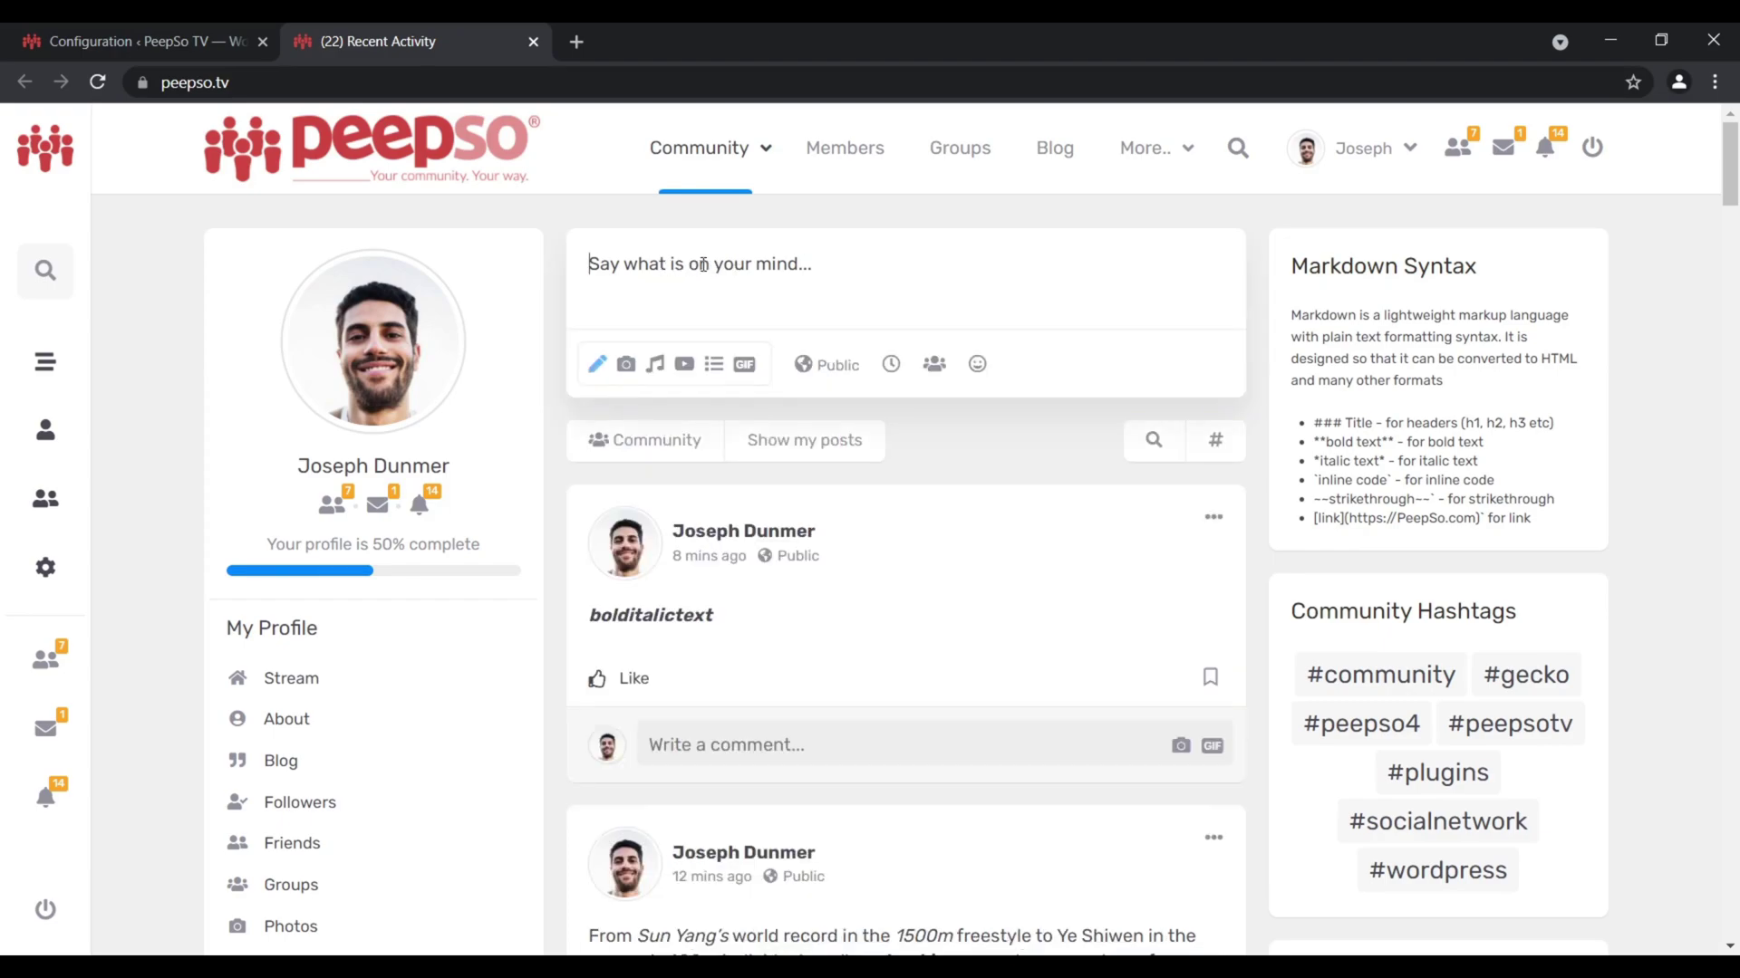
pyautogui.hotkey('ctrl', 'v')
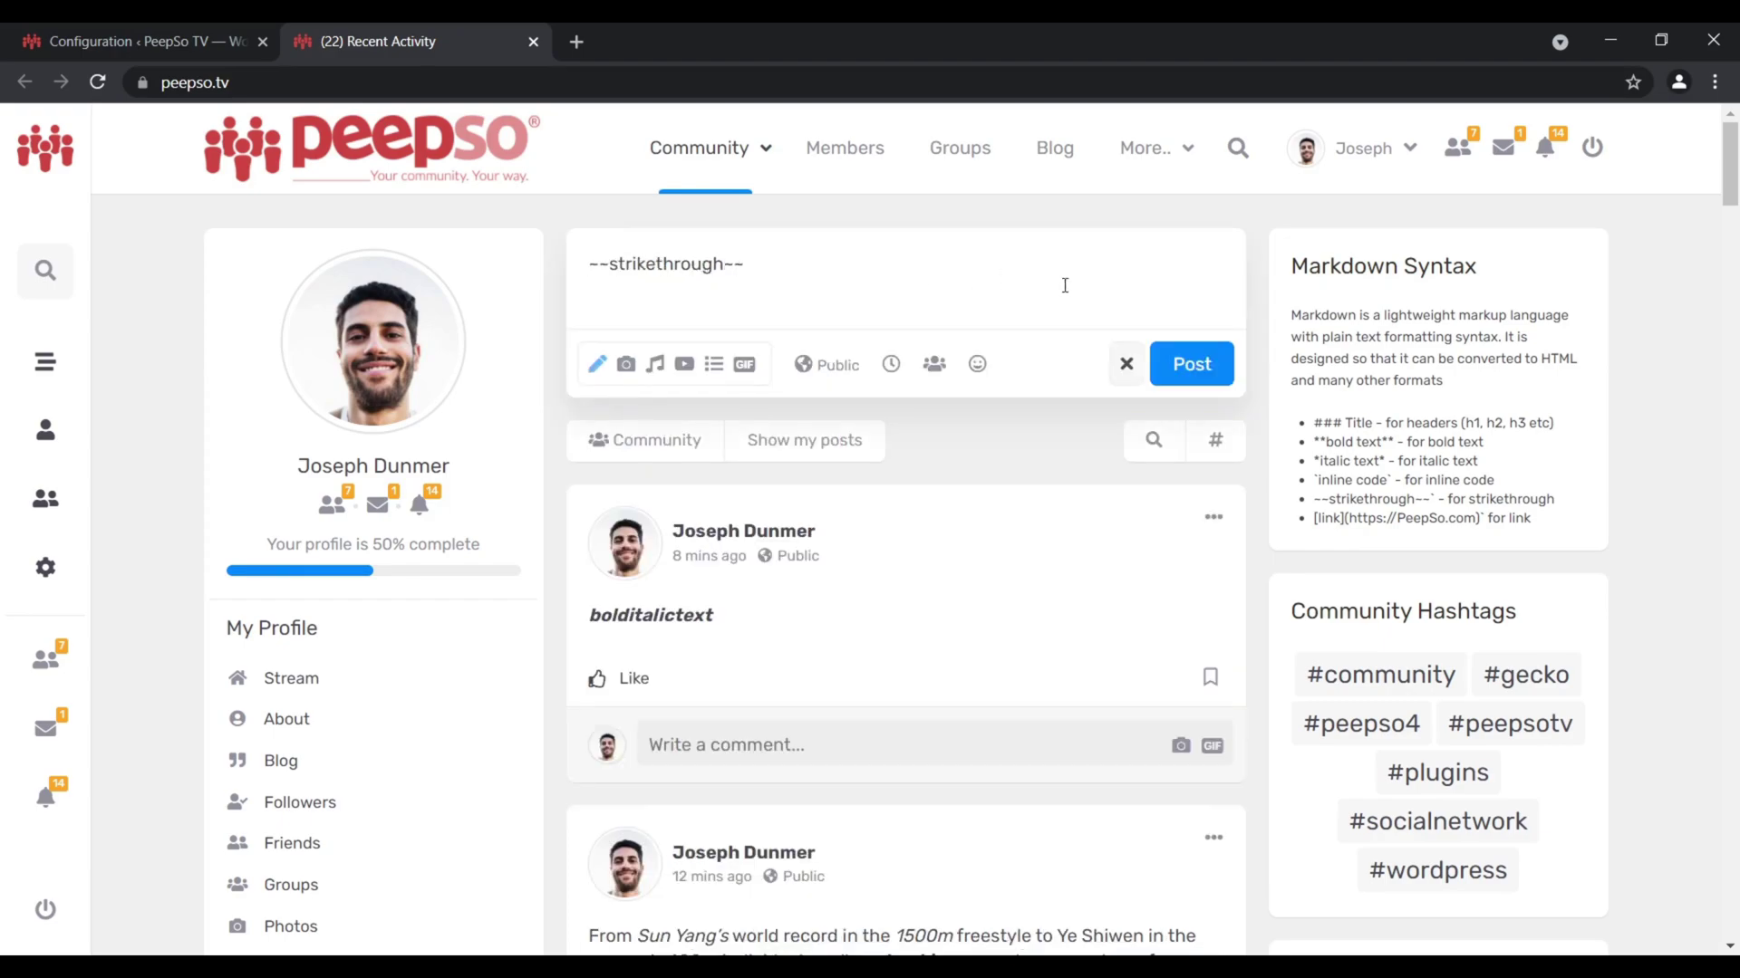
pyautogui.click(1192, 363)
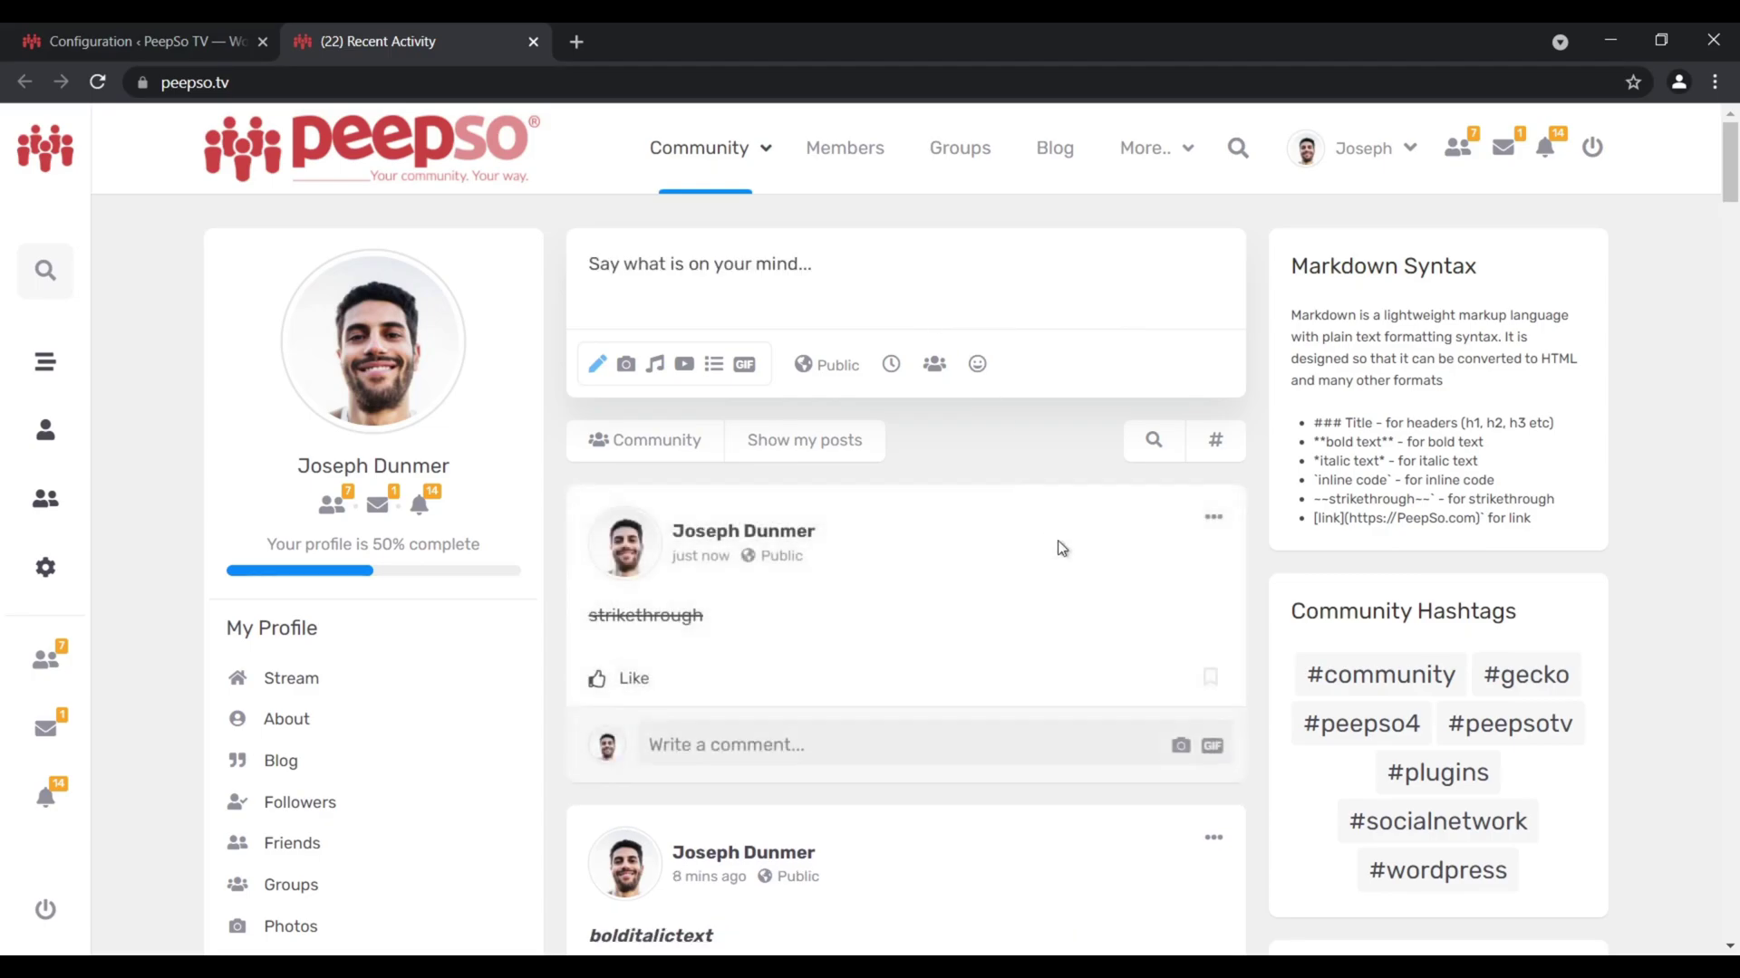
pyautogui.moveTo(700, 616); pyautogui.dragTo(587, 617)
pyautogui.click(834, 581)
# Copy the `inline code` example from the PeepSo Markdown configuration into a new activity post draft
pyautogui.click(124, 32)
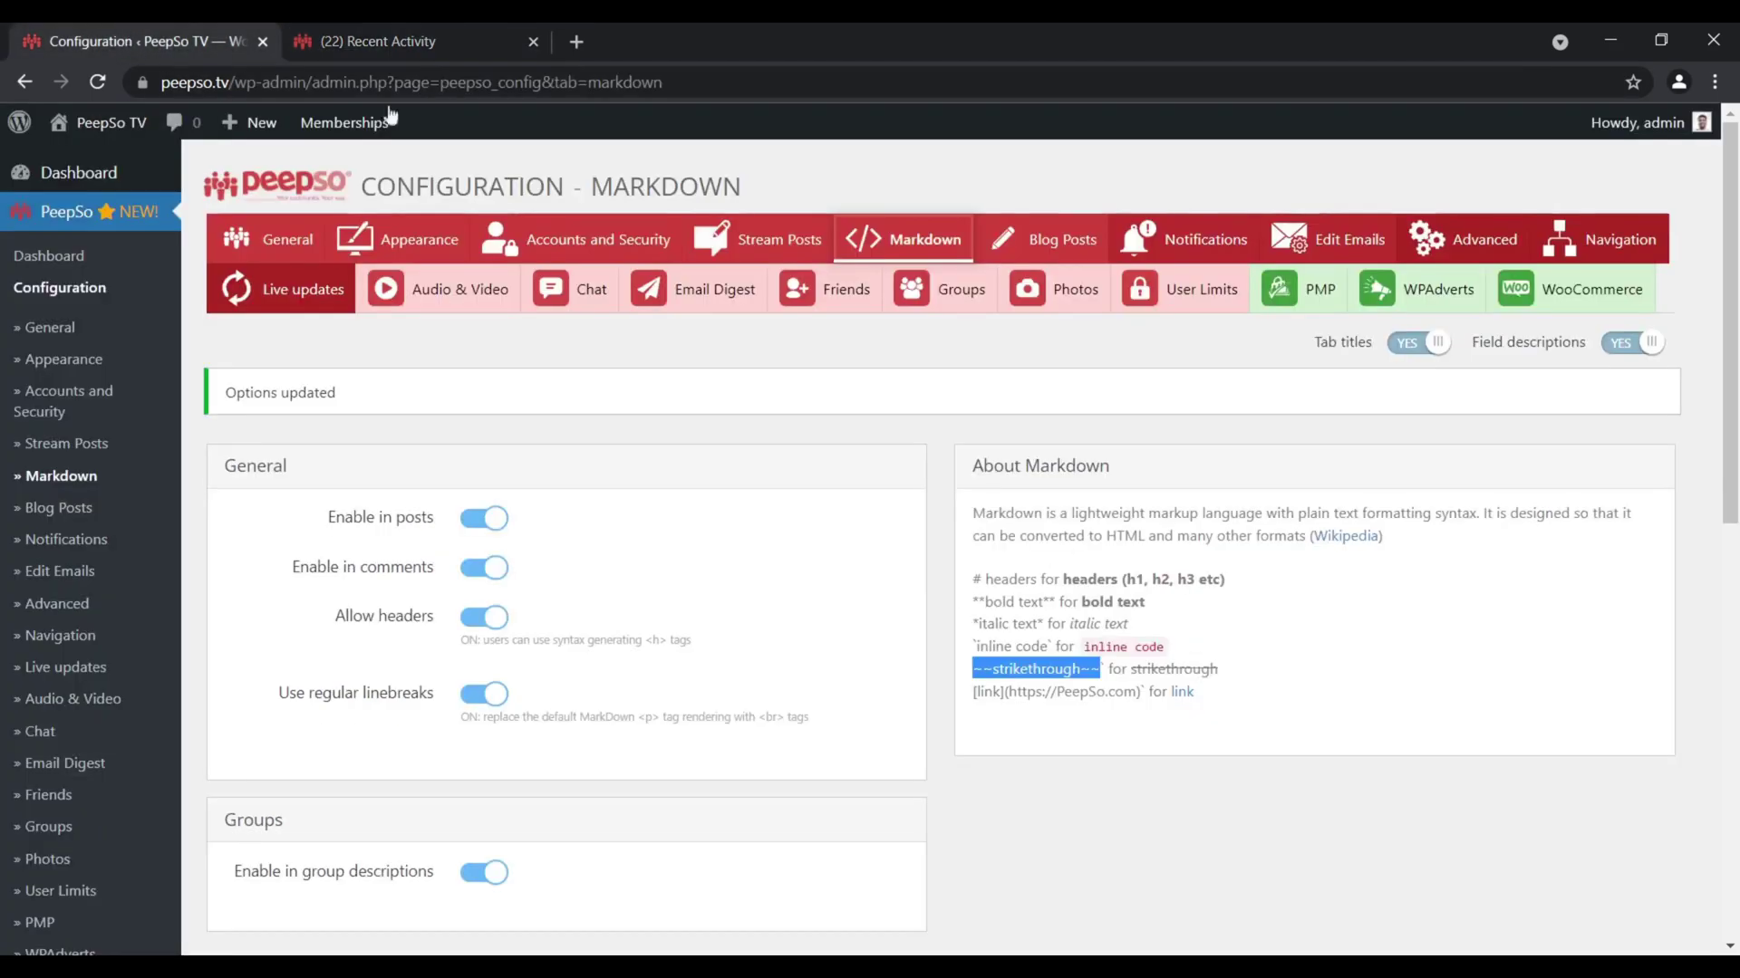
pyautogui.click(1091, 718)
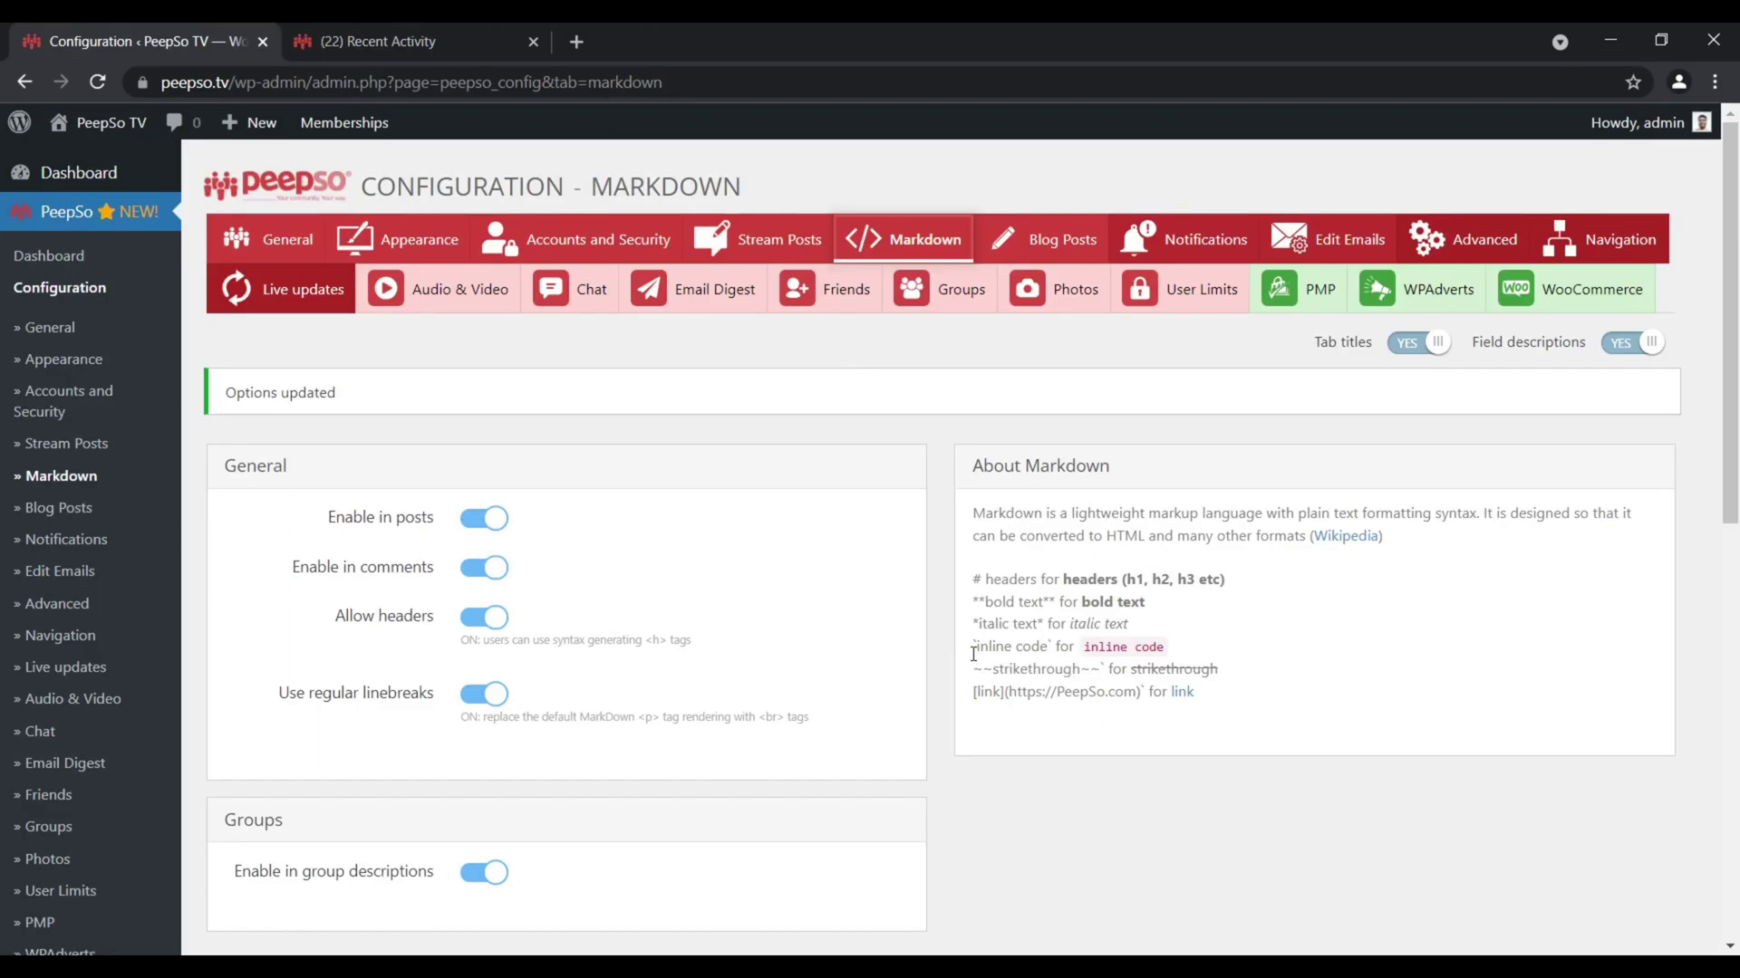
pyautogui.moveTo(968, 646); pyautogui.dragTo(1050, 652)
pyautogui.rightClick(1051, 656)
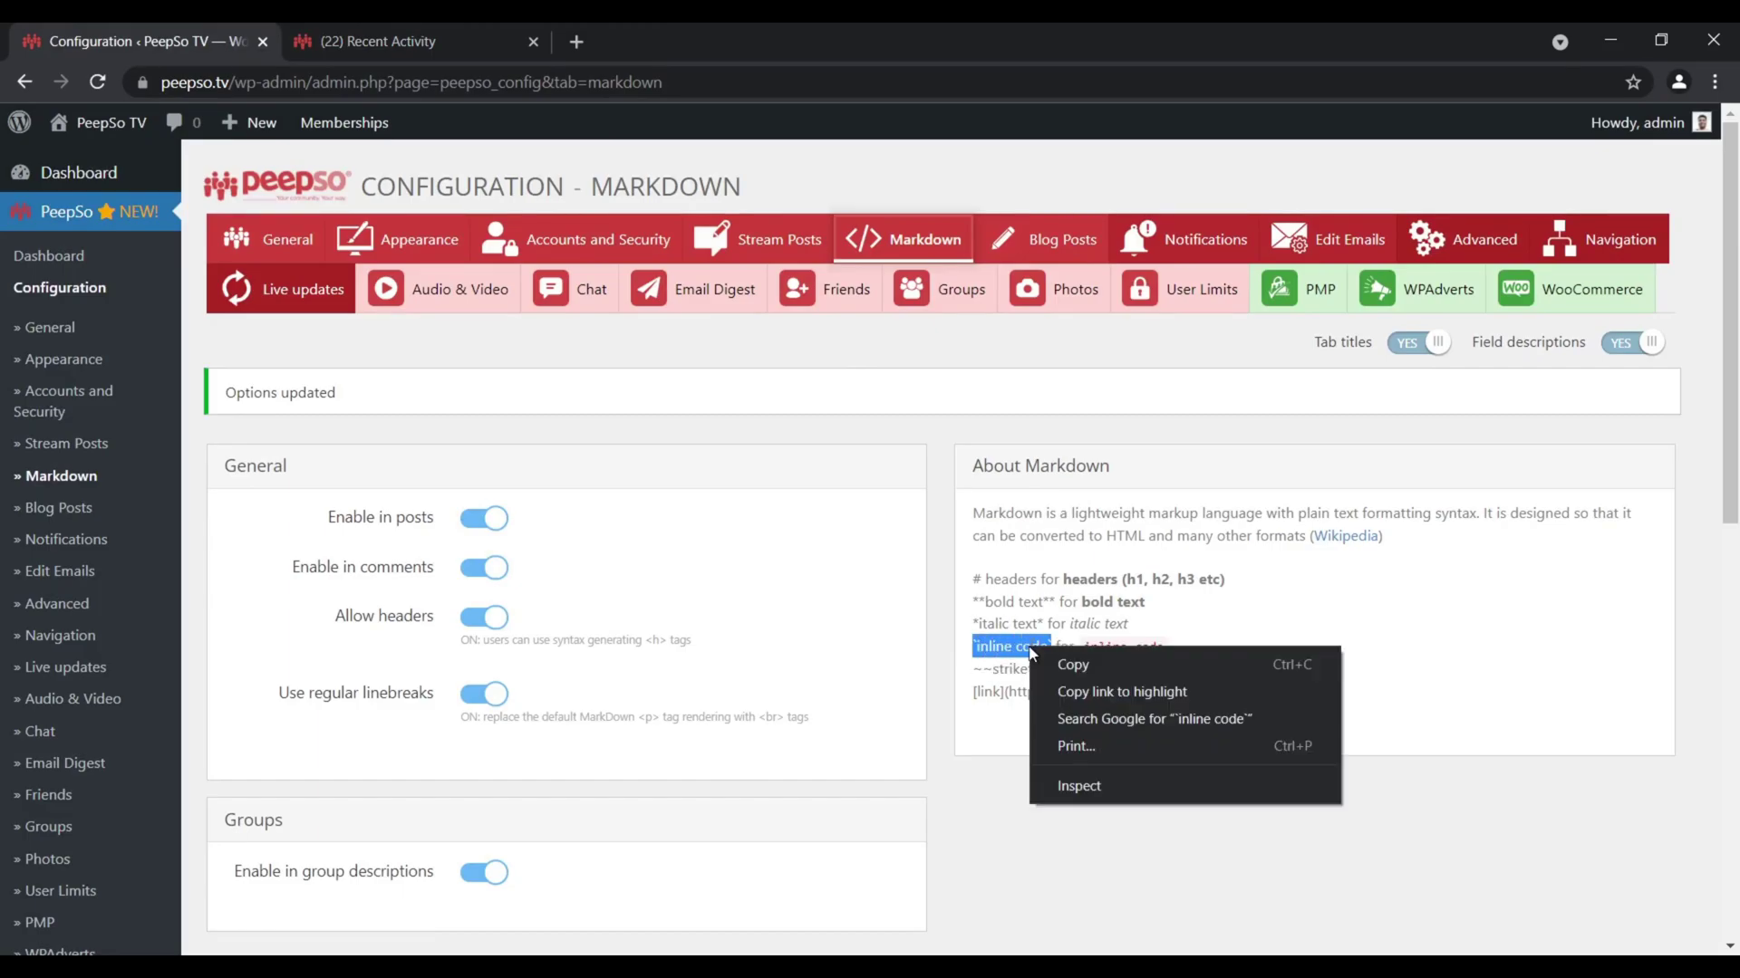
pyautogui.click(1058, 665)
pyautogui.click(381, 40)
pyautogui.click(635, 276)
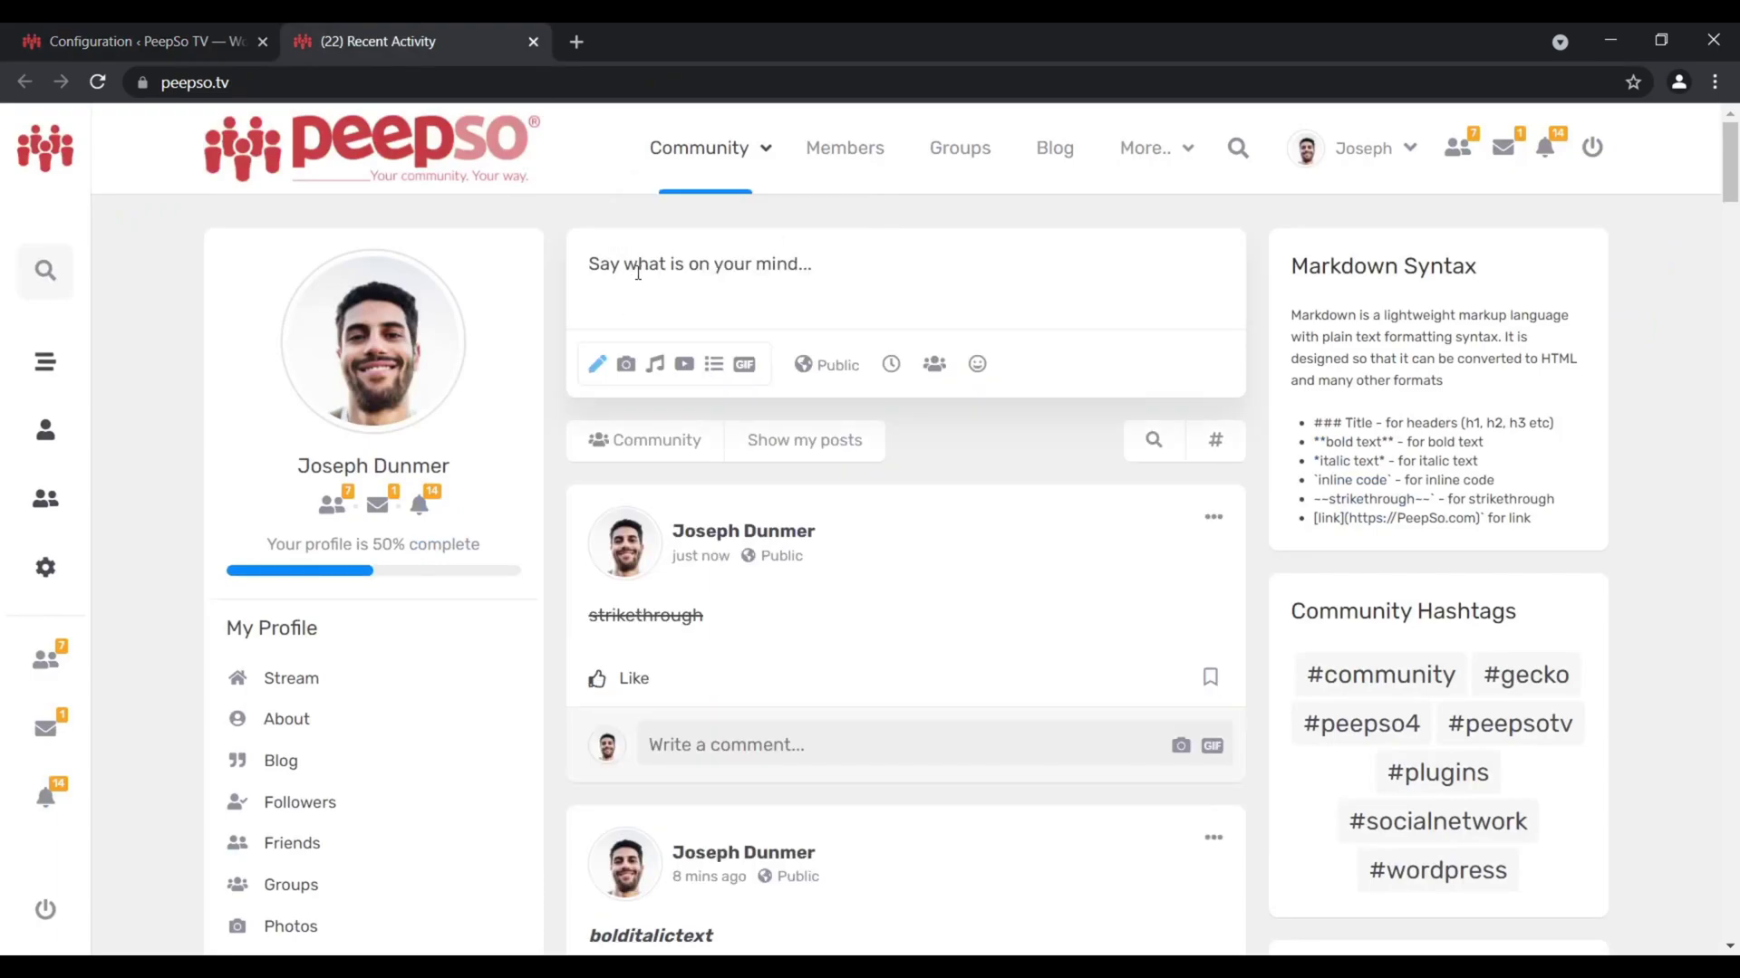
pyautogui.hotkey('ctrl', 'v')
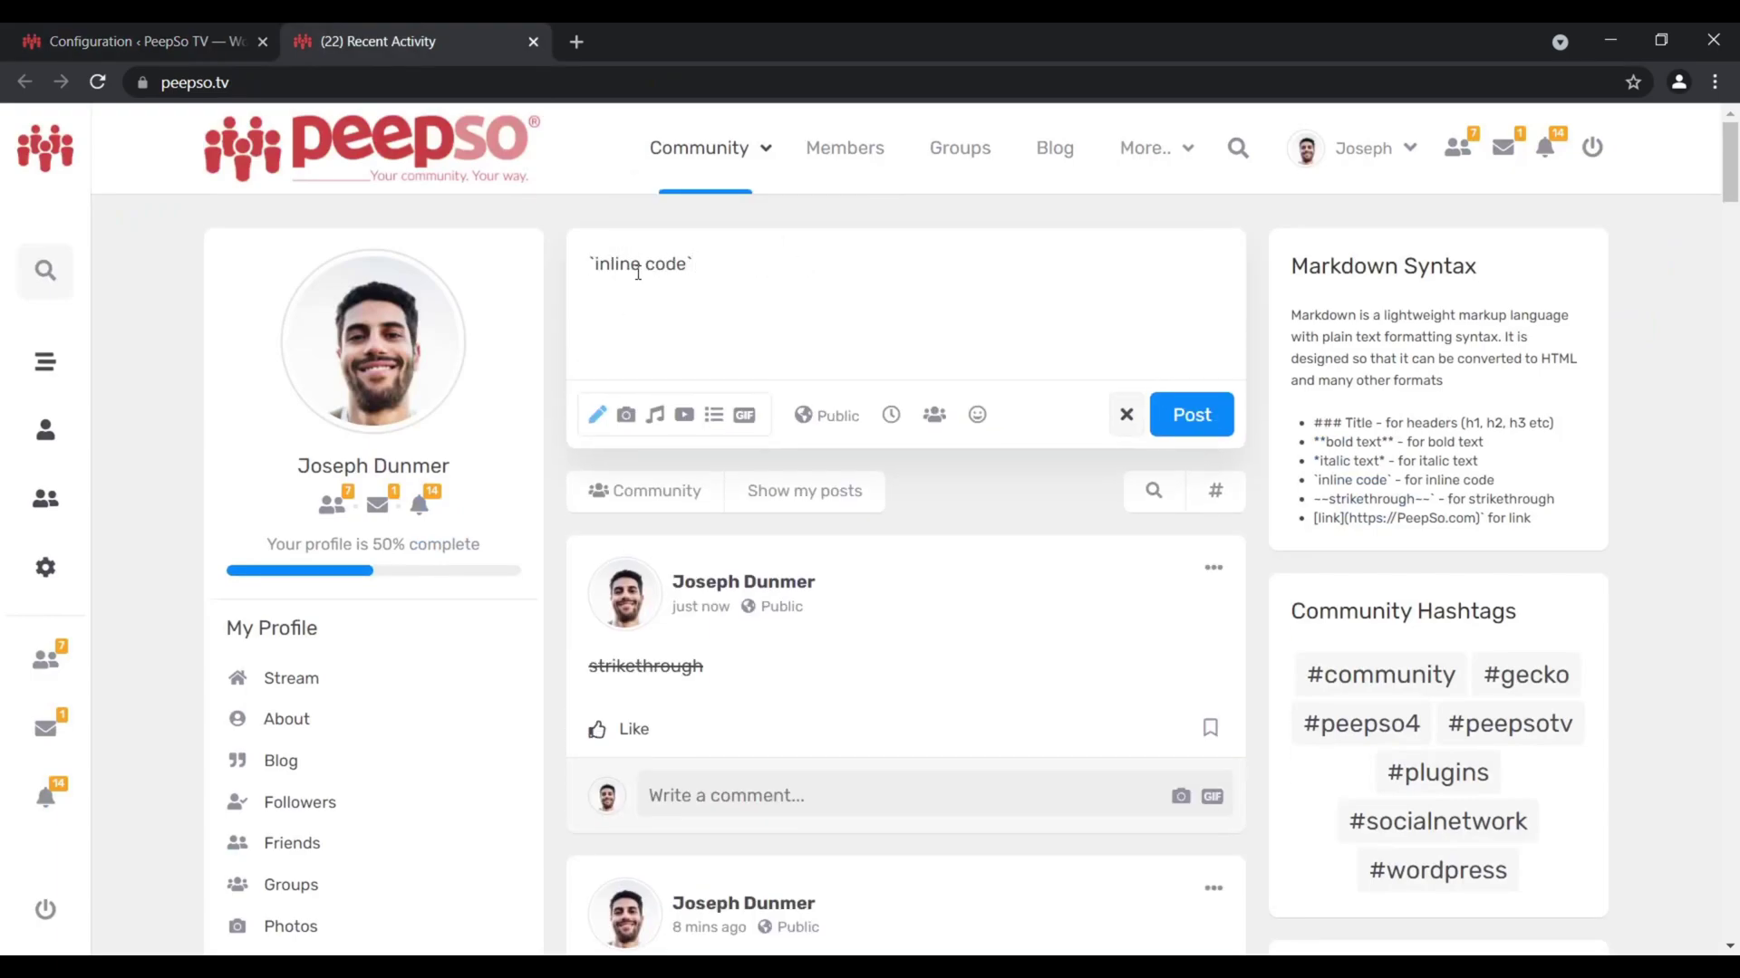
# Add "another line" and "and another" as separate backtick-enclosed lines, publish the post and check the rendered code
pyautogui.write('`')
pyautogui.write('another line')
pyautogui.write('~')
pyautogui.write('`')
pyautogui.press('Return')
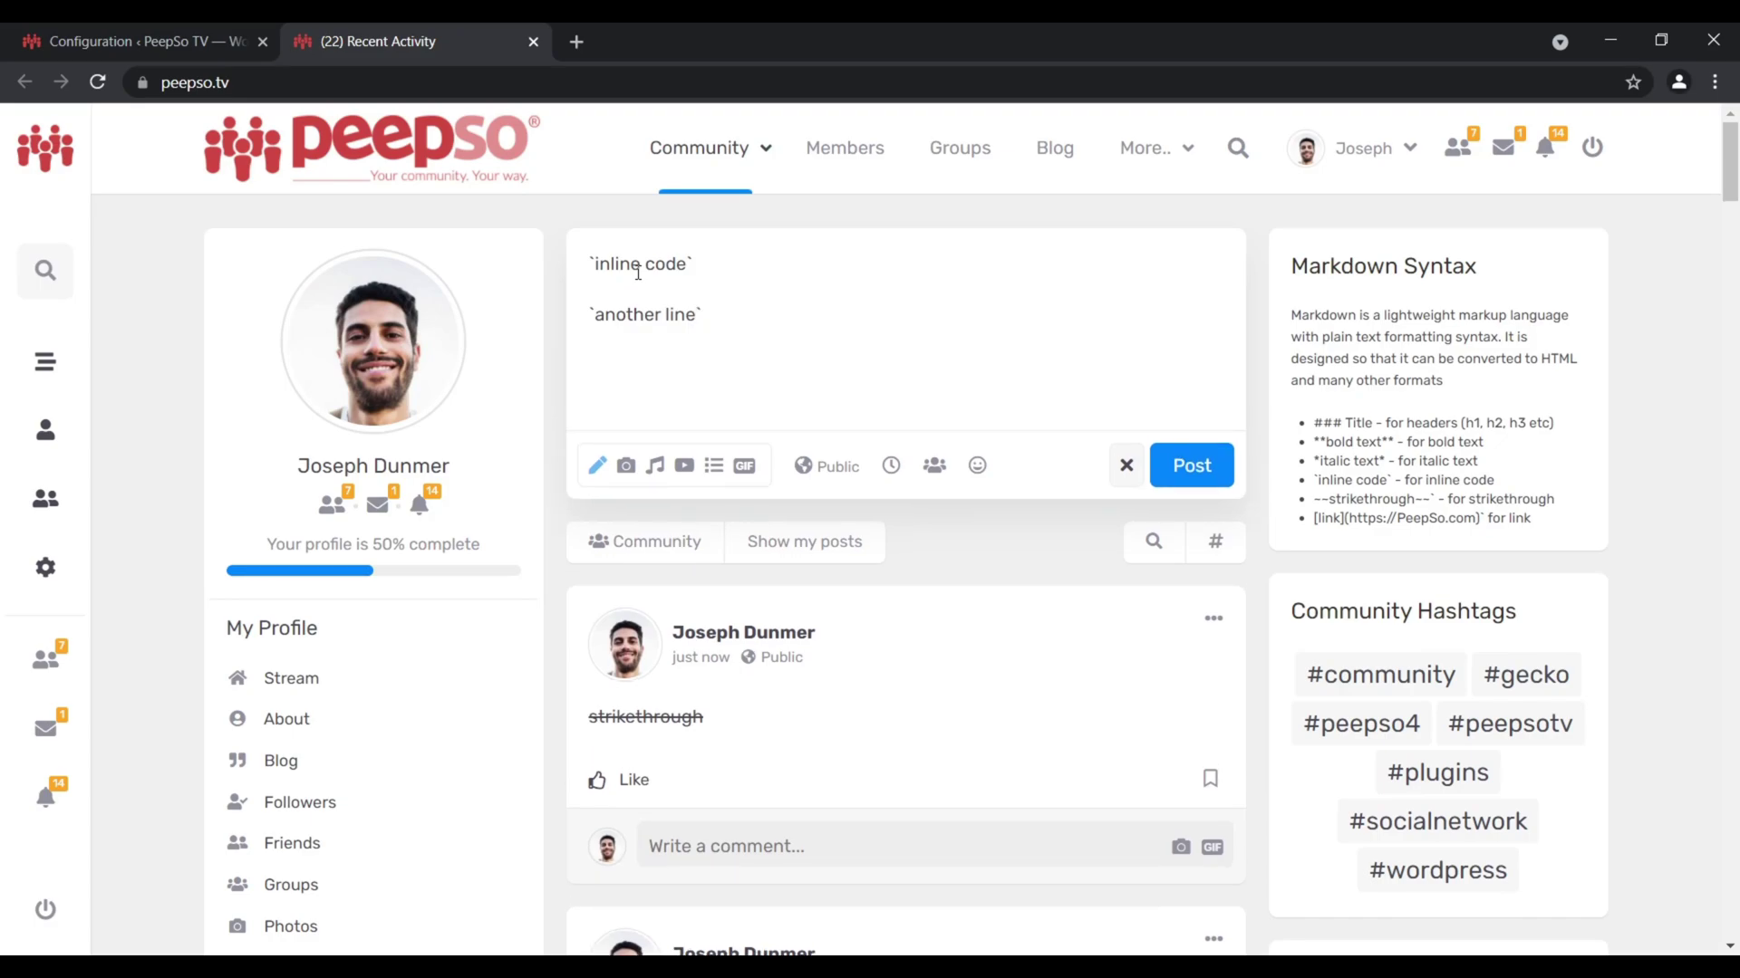
pyautogui.write('`and another`')
pyautogui.click(1194, 465)
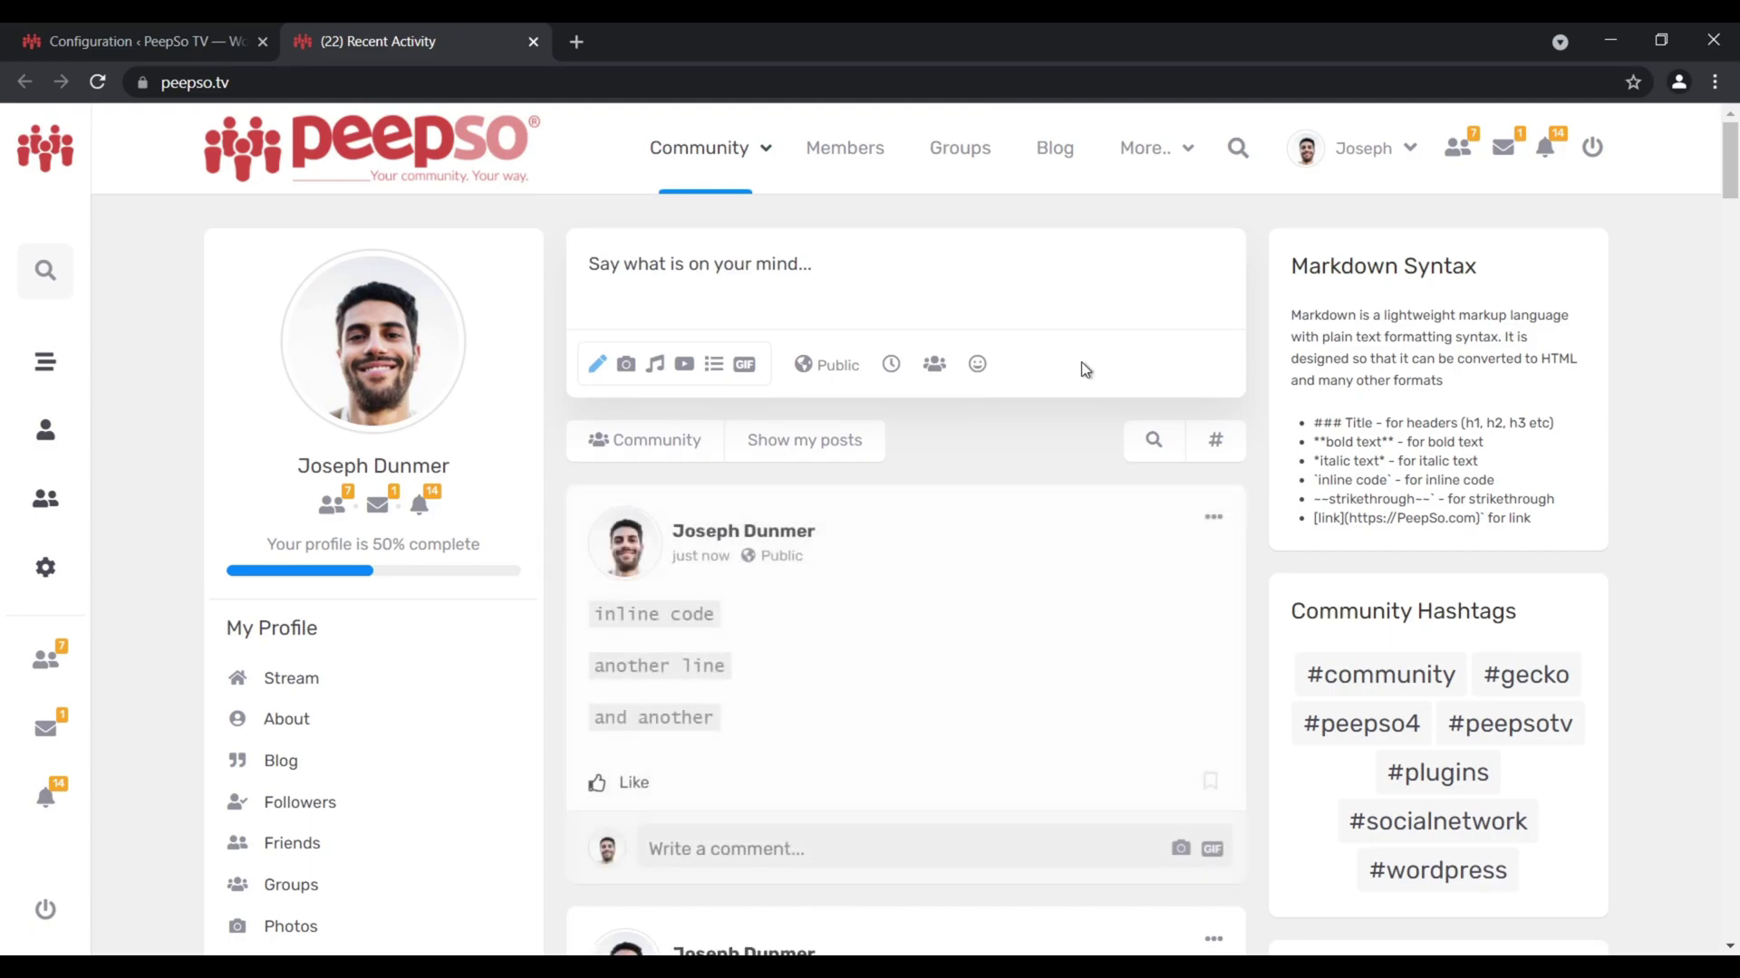
pyautogui.scroll(-2, 948, 602)
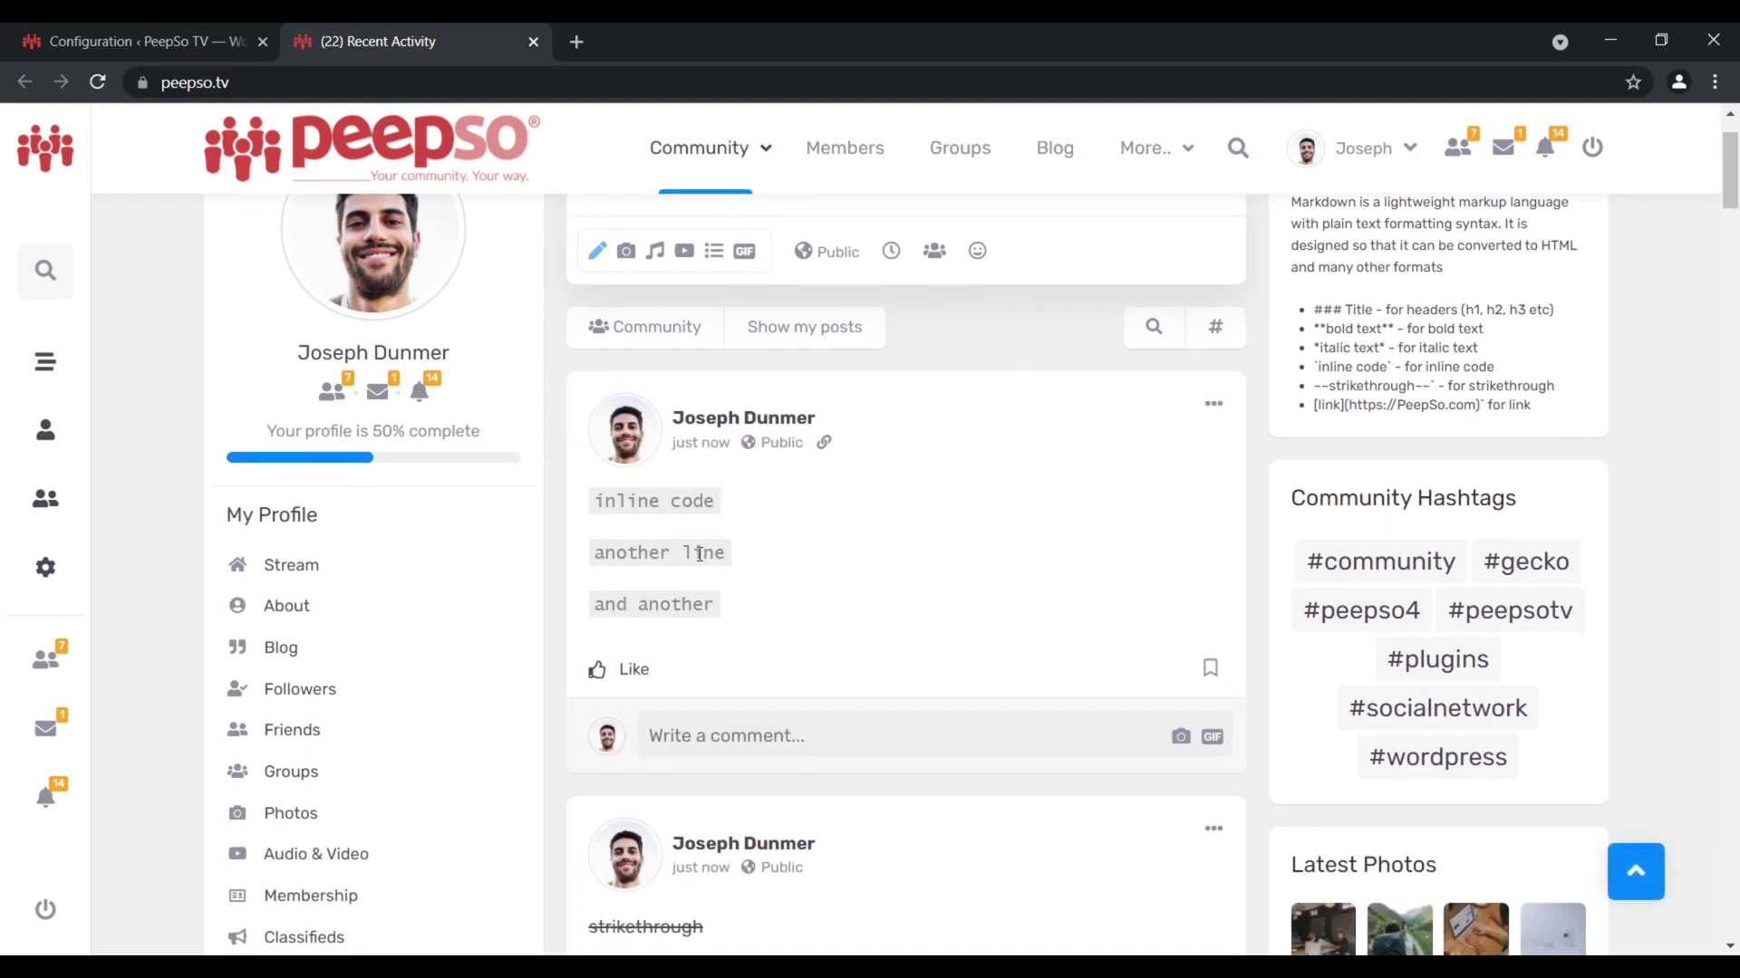
pyautogui.scroll(1, 869, 617)
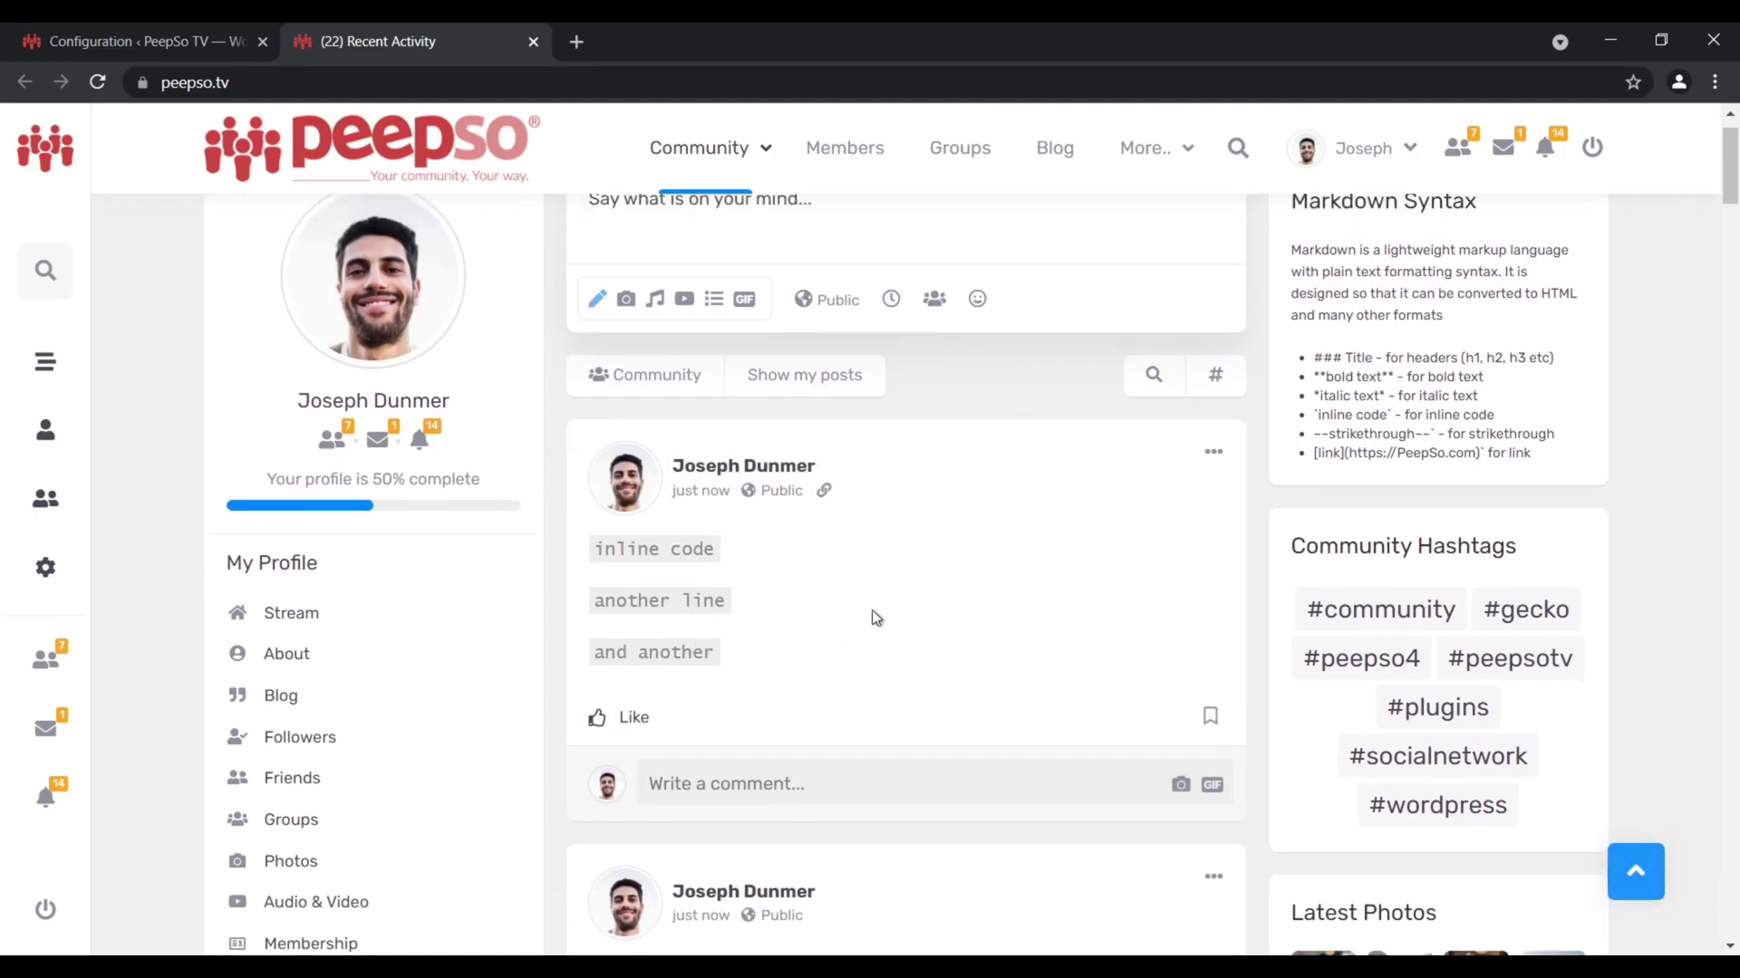
# Paste the "Markdown Tool For You To Use" text into a new post and mark its title as a ## header
pyautogui.hotkey('ctrl', 'v')
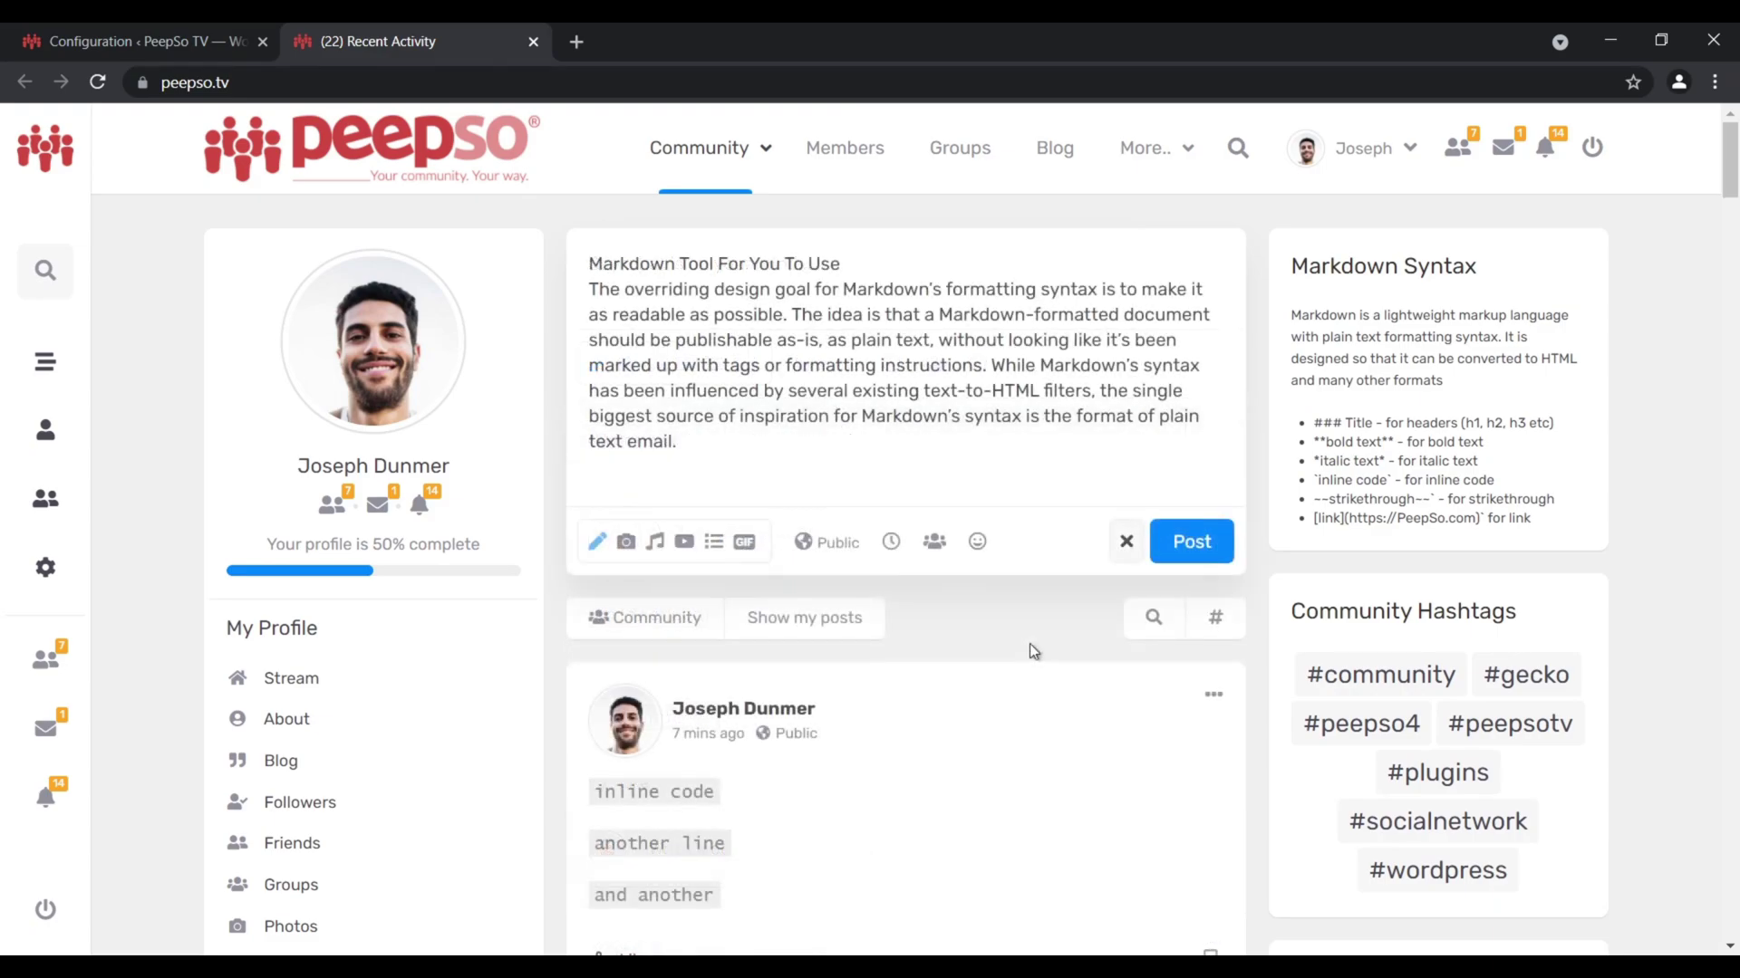
pyautogui.moveTo(699, 446); pyautogui.dragTo(591, 272)
pyautogui.click(593, 273)
pyautogui.doubleClick(621, 262)
pyautogui.press('Home')
pyautogui.write('##')
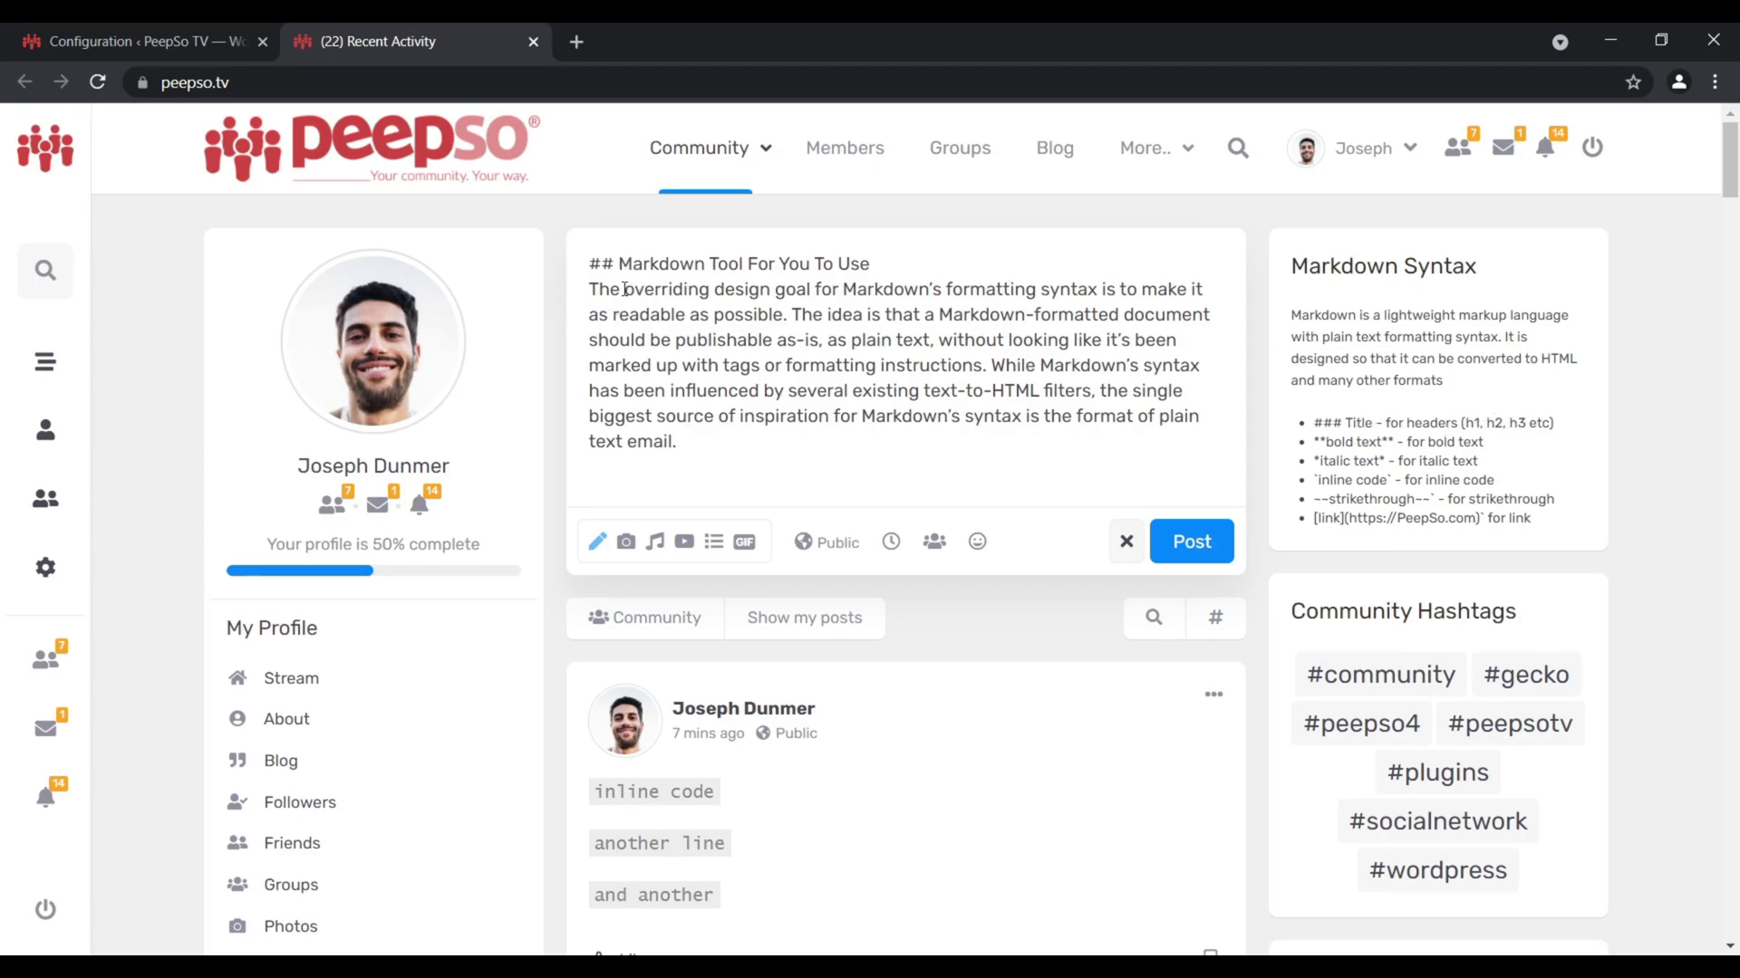
# Mark "overriding design goal" as bold italic in the draft with triple asterisks
pyautogui.moveTo(625, 289); pyautogui.dragTo(812, 290)
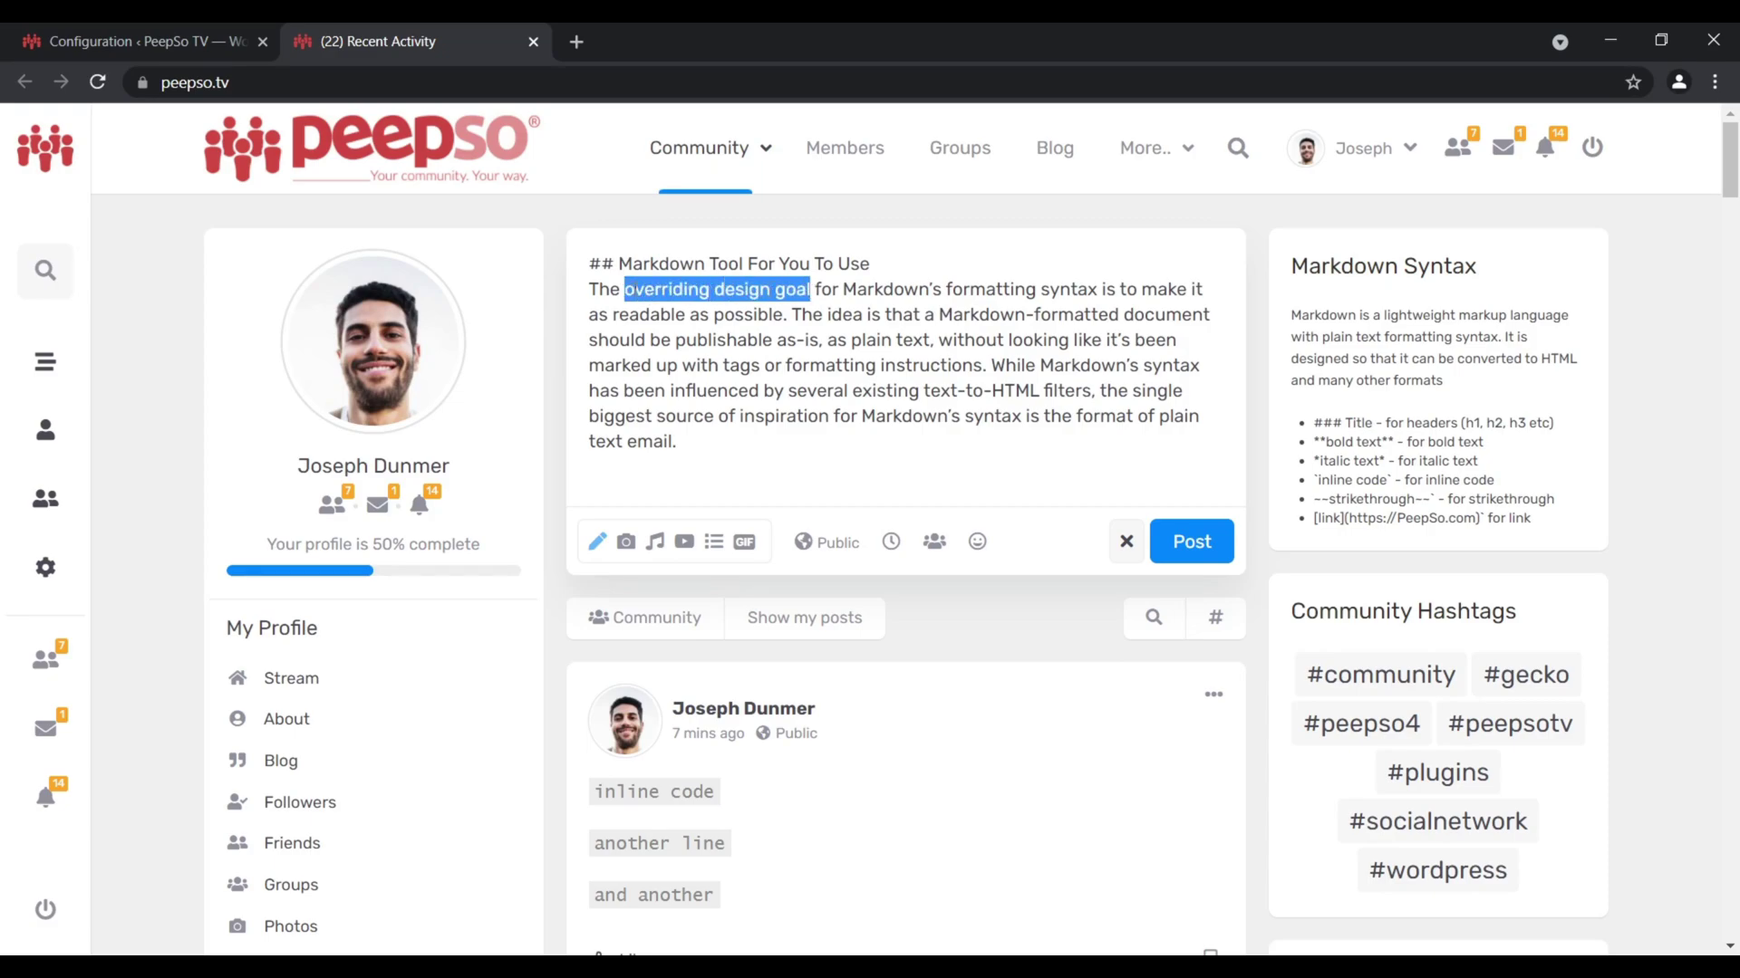
pyautogui.click(625, 289)
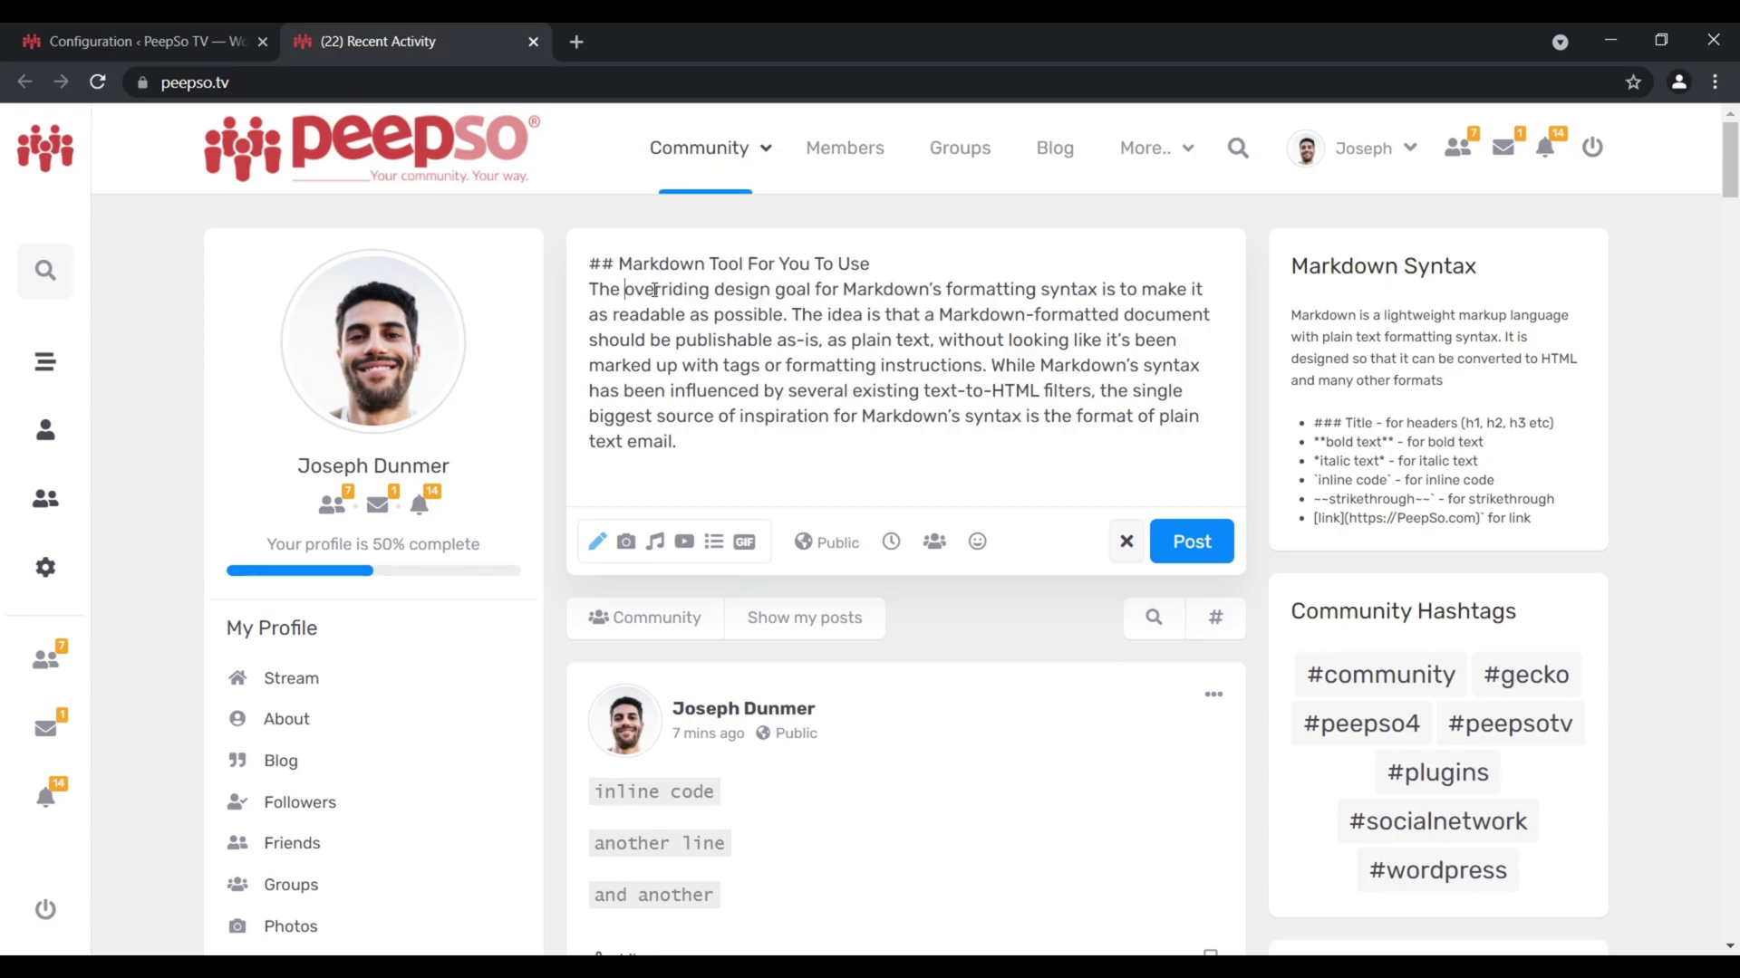
pyautogui.write('***')
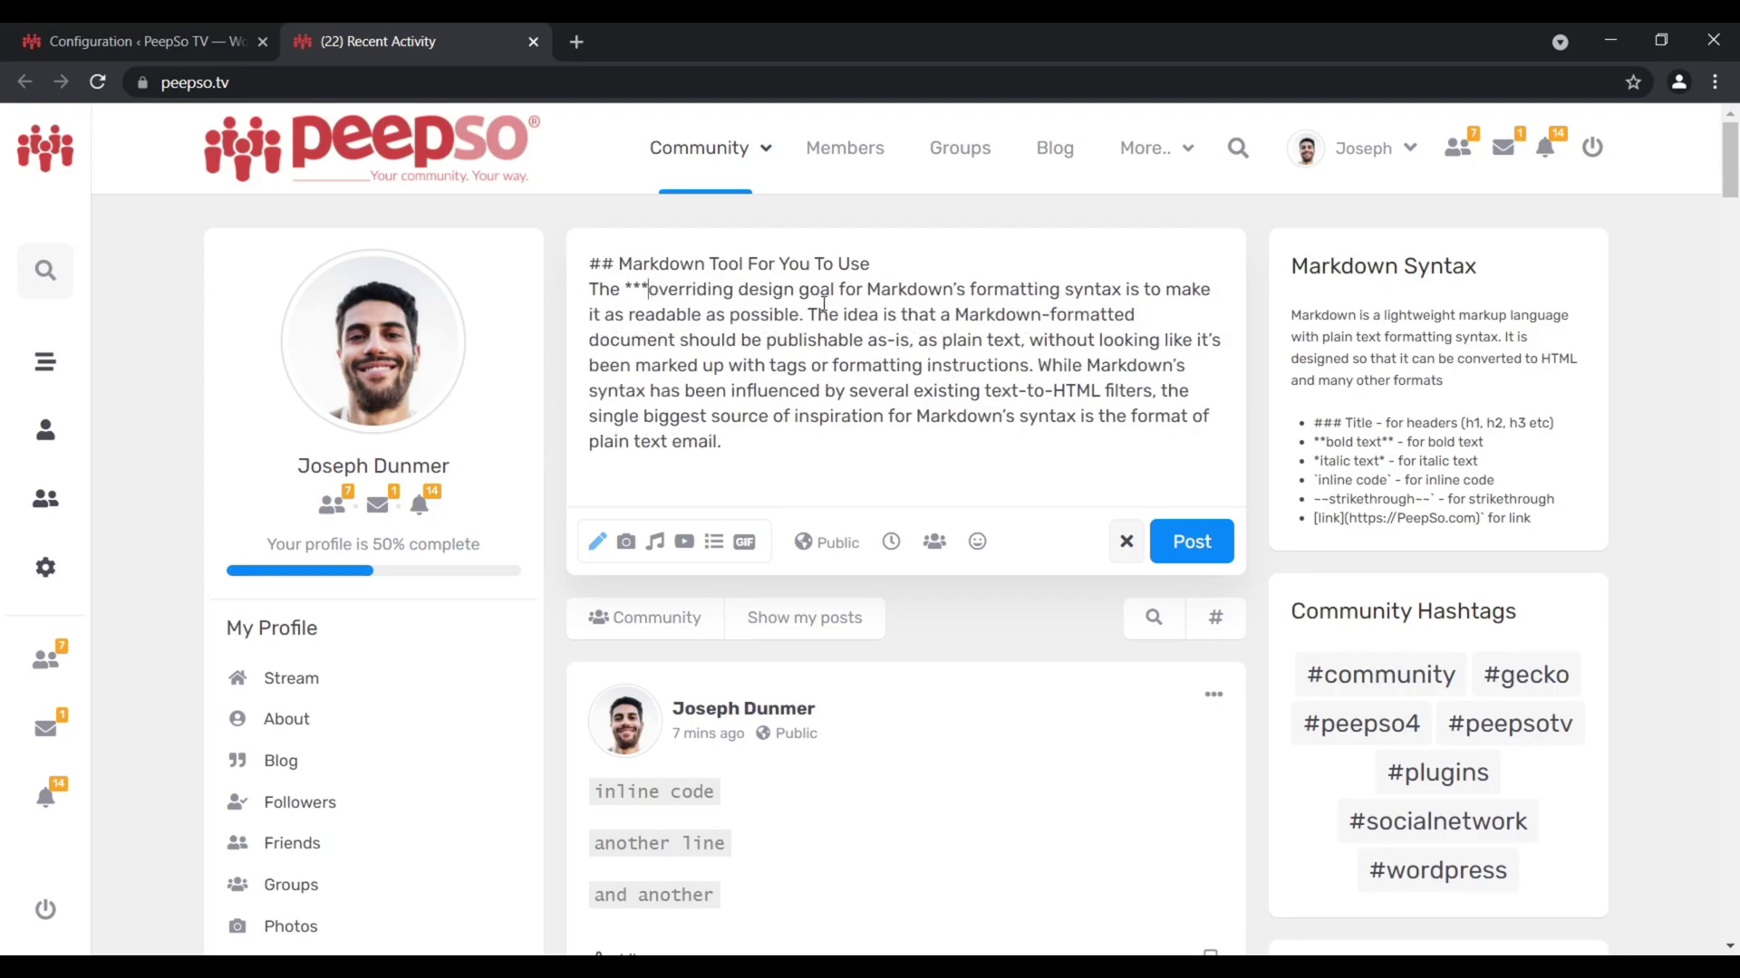
pyautogui.write('***')
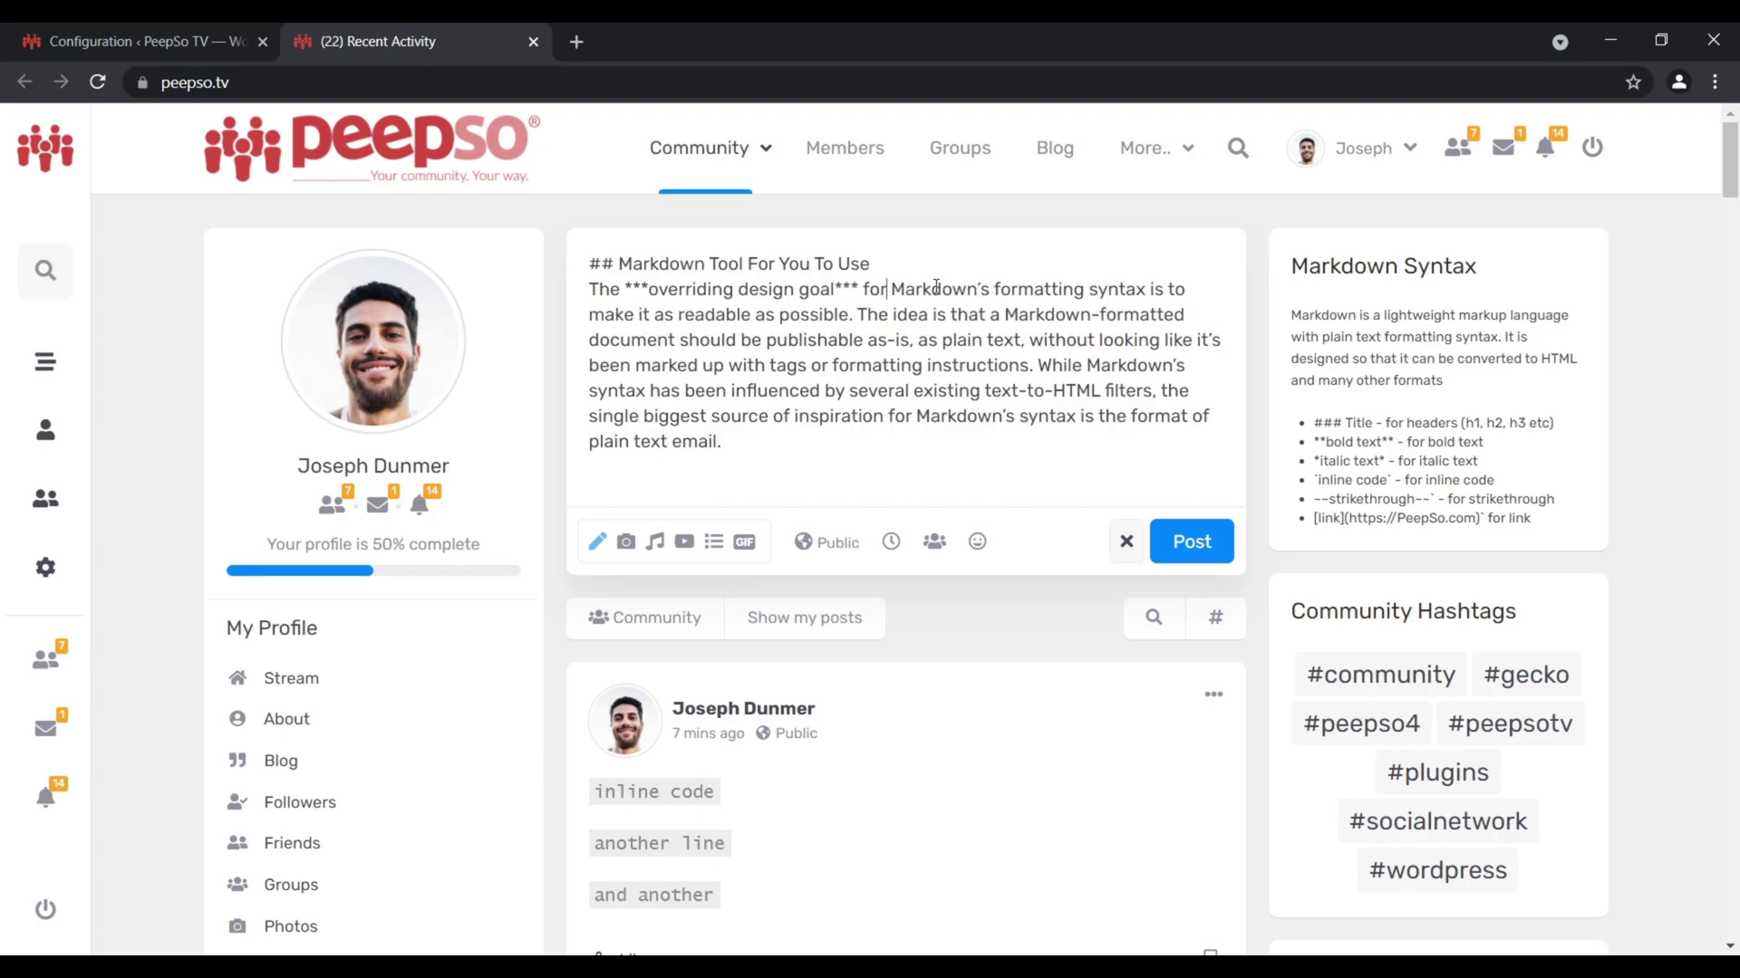
# Mark the first "Markdown's" in the draft's body text as italic with single asterisks
pyautogui.click(899, 288)
pyautogui.write('*')
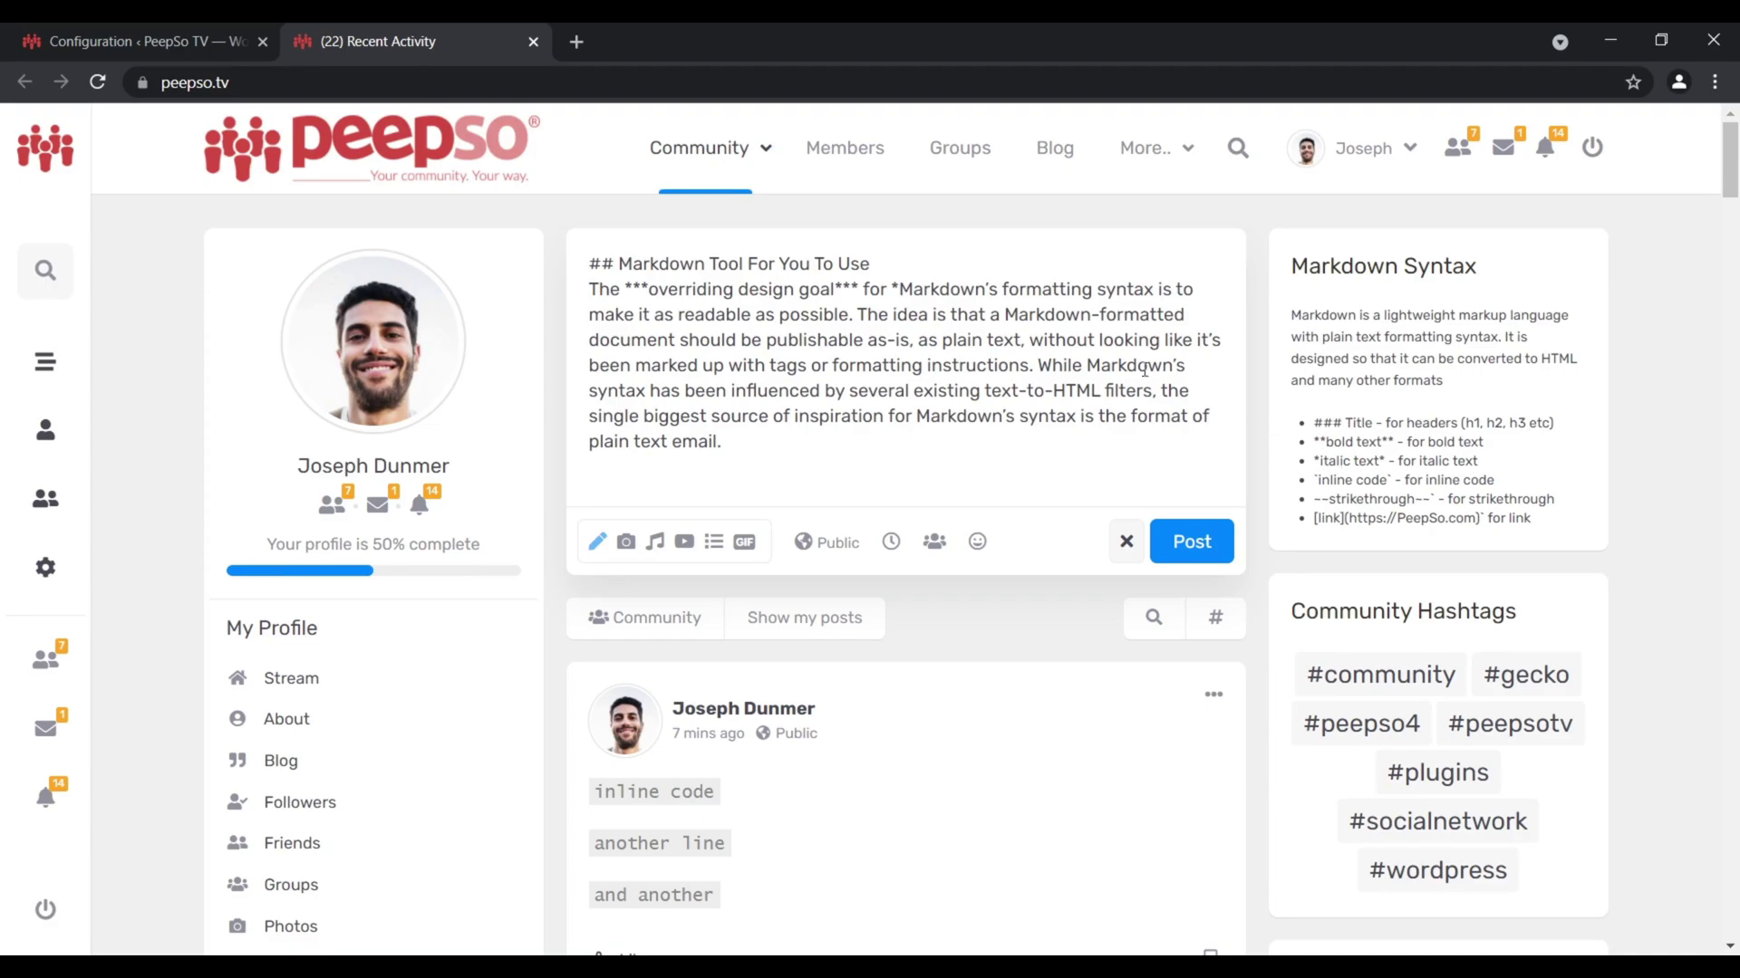
pyautogui.click(997, 292)
pyautogui.write('*')
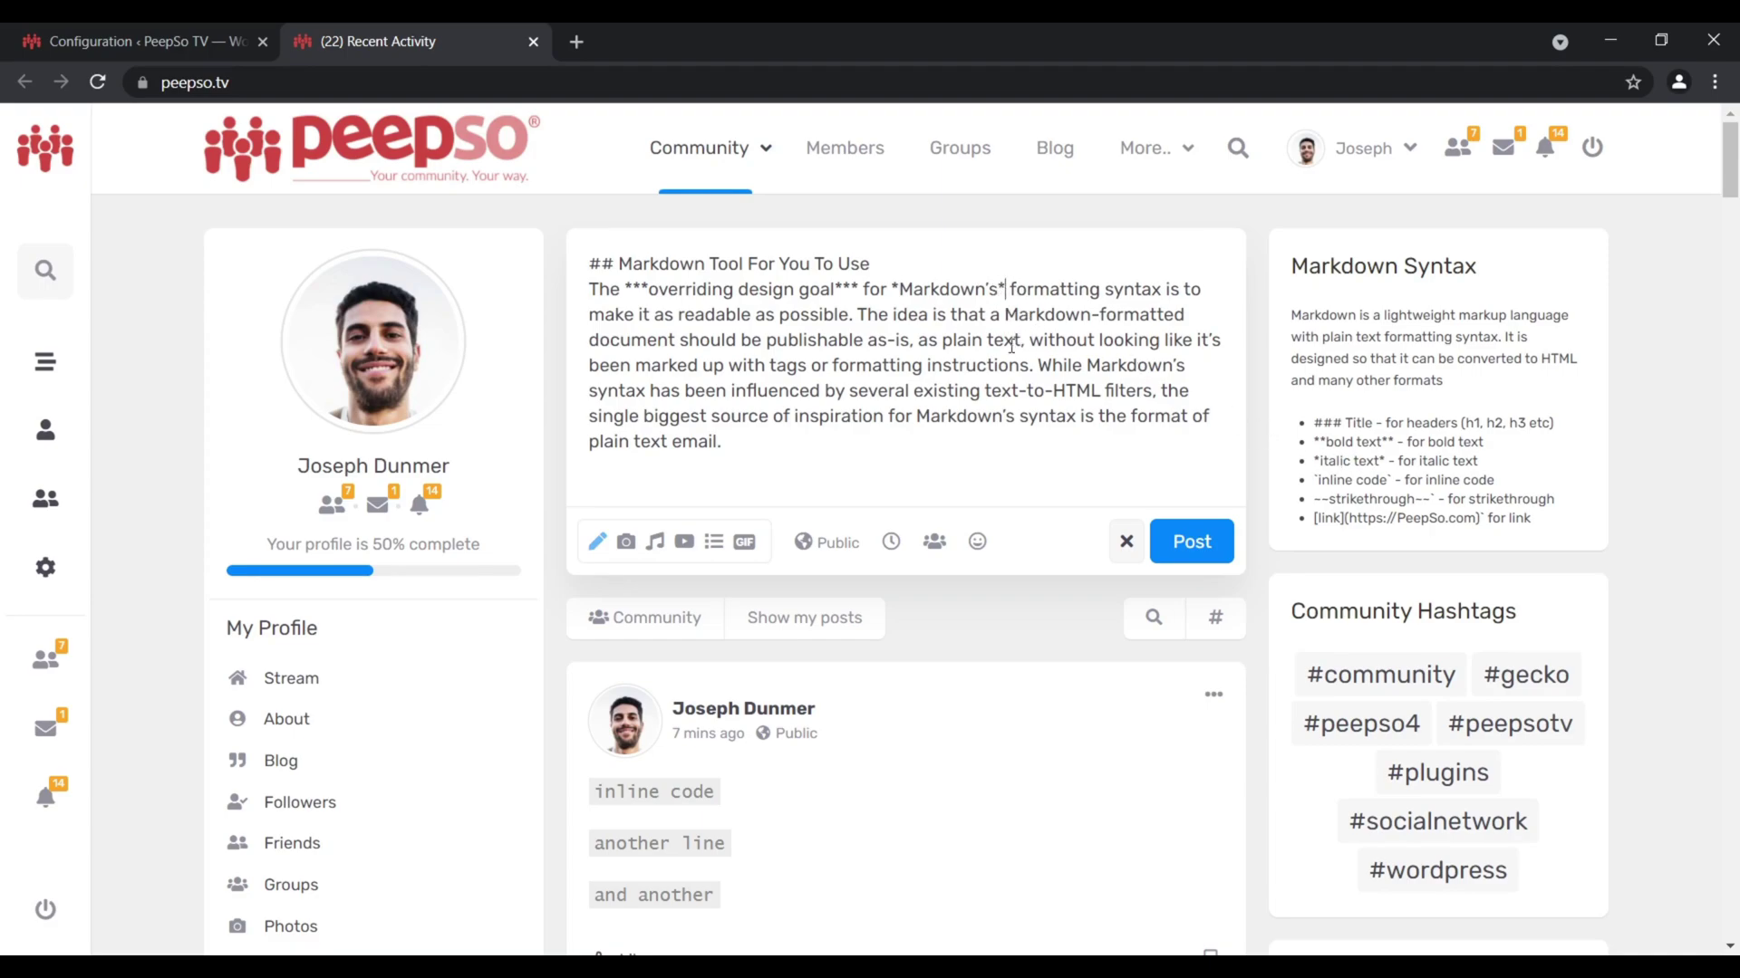
# Mark "plain text" after "publishable as-is, as" as bold in the draft with double asterisks
pyautogui.moveTo(1022, 340); pyautogui.dragTo(942, 341)
pyautogui.click(941, 341)
pyautogui.write('**')
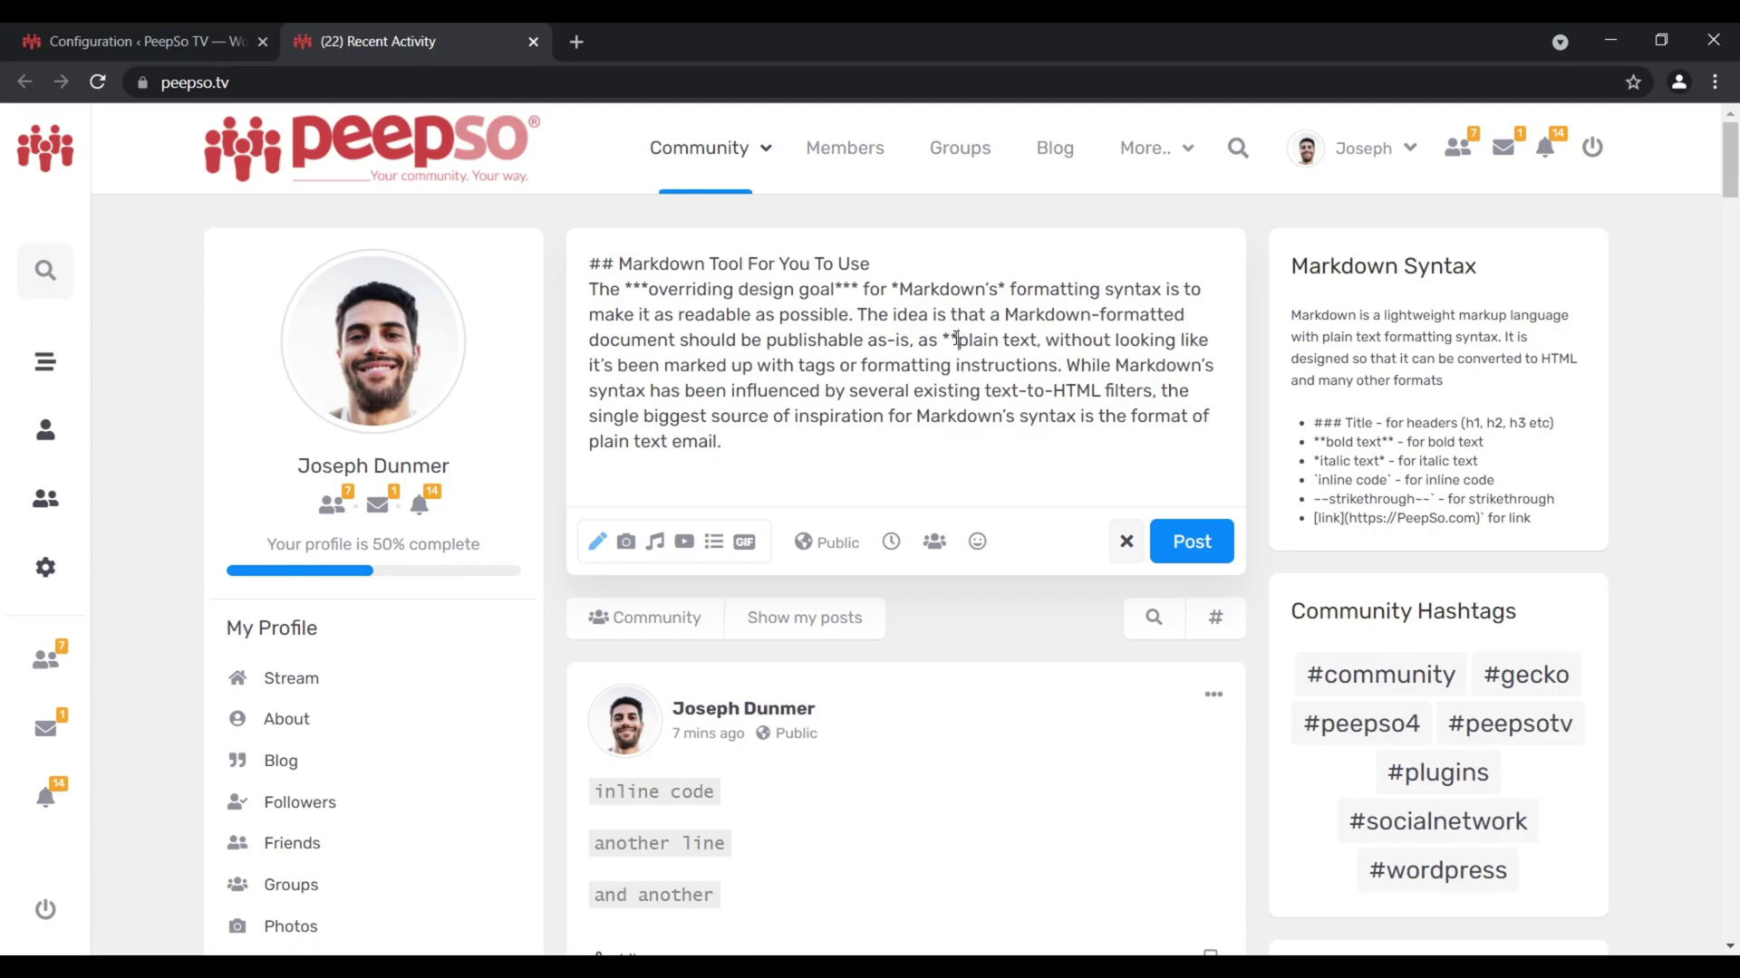
pyautogui.click(1039, 340)
pyautogui.write('**')
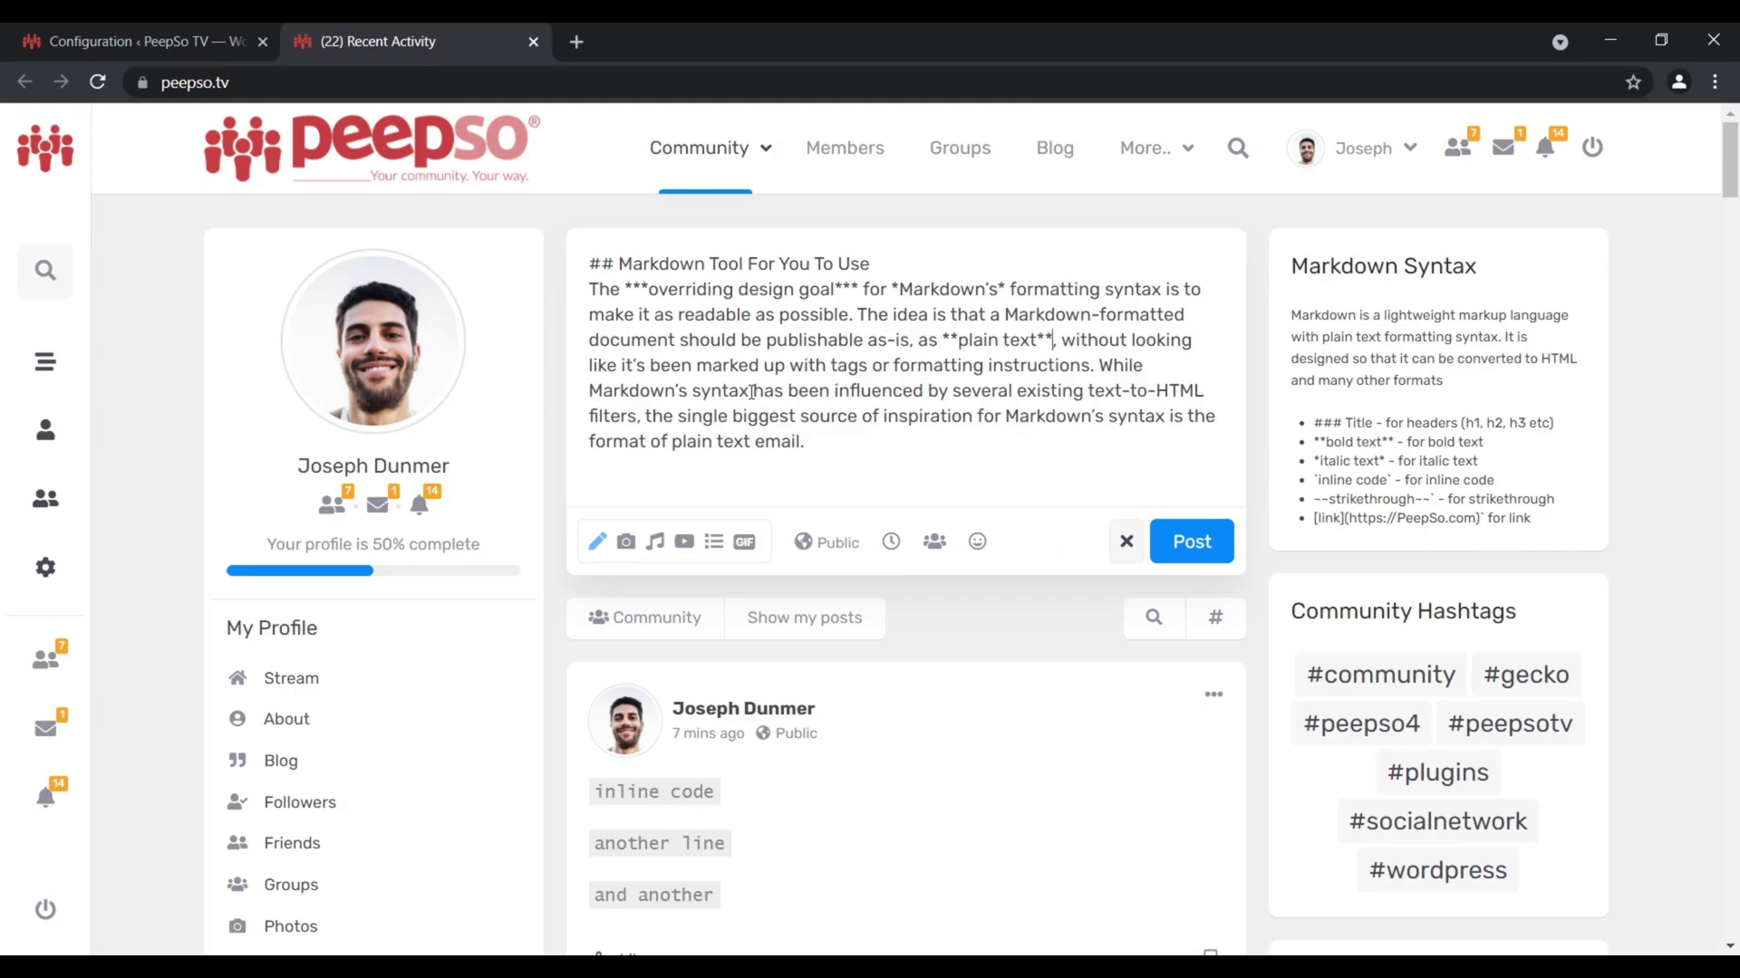
# Mark "has been influenced" as strikethrough in the draft by enclosing it in double tildes
pyautogui.moveTo(754, 390); pyautogui.dragTo(923, 396)
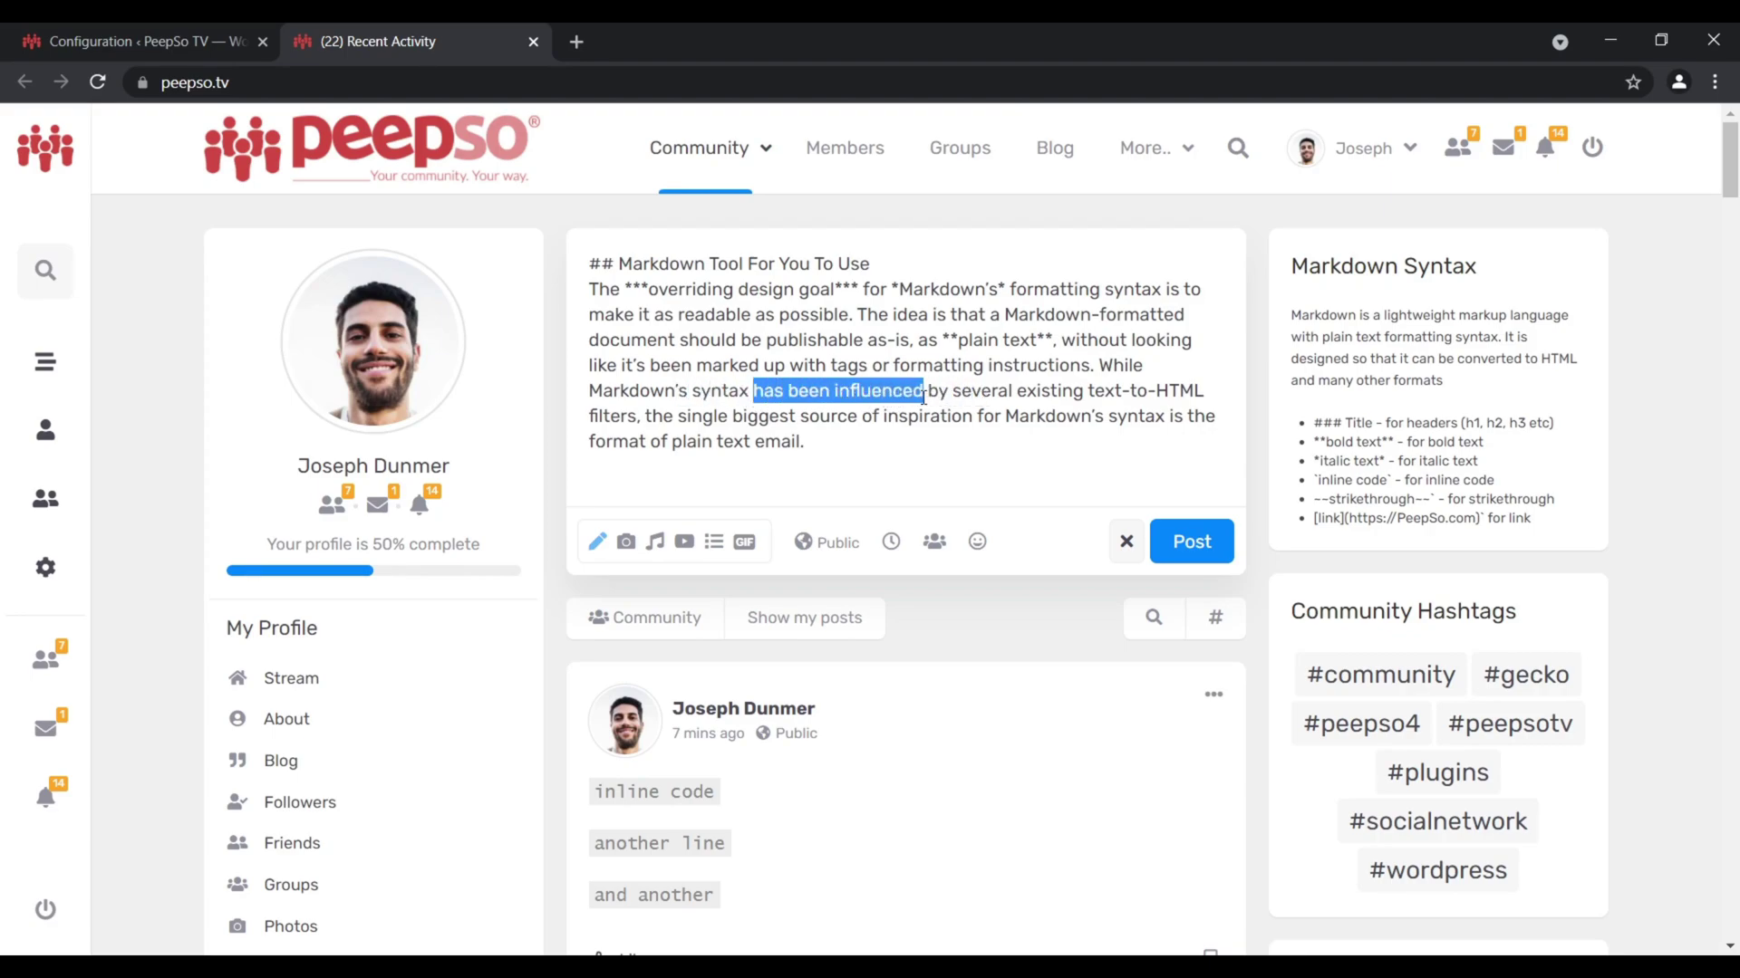
pyautogui.click(751, 392)
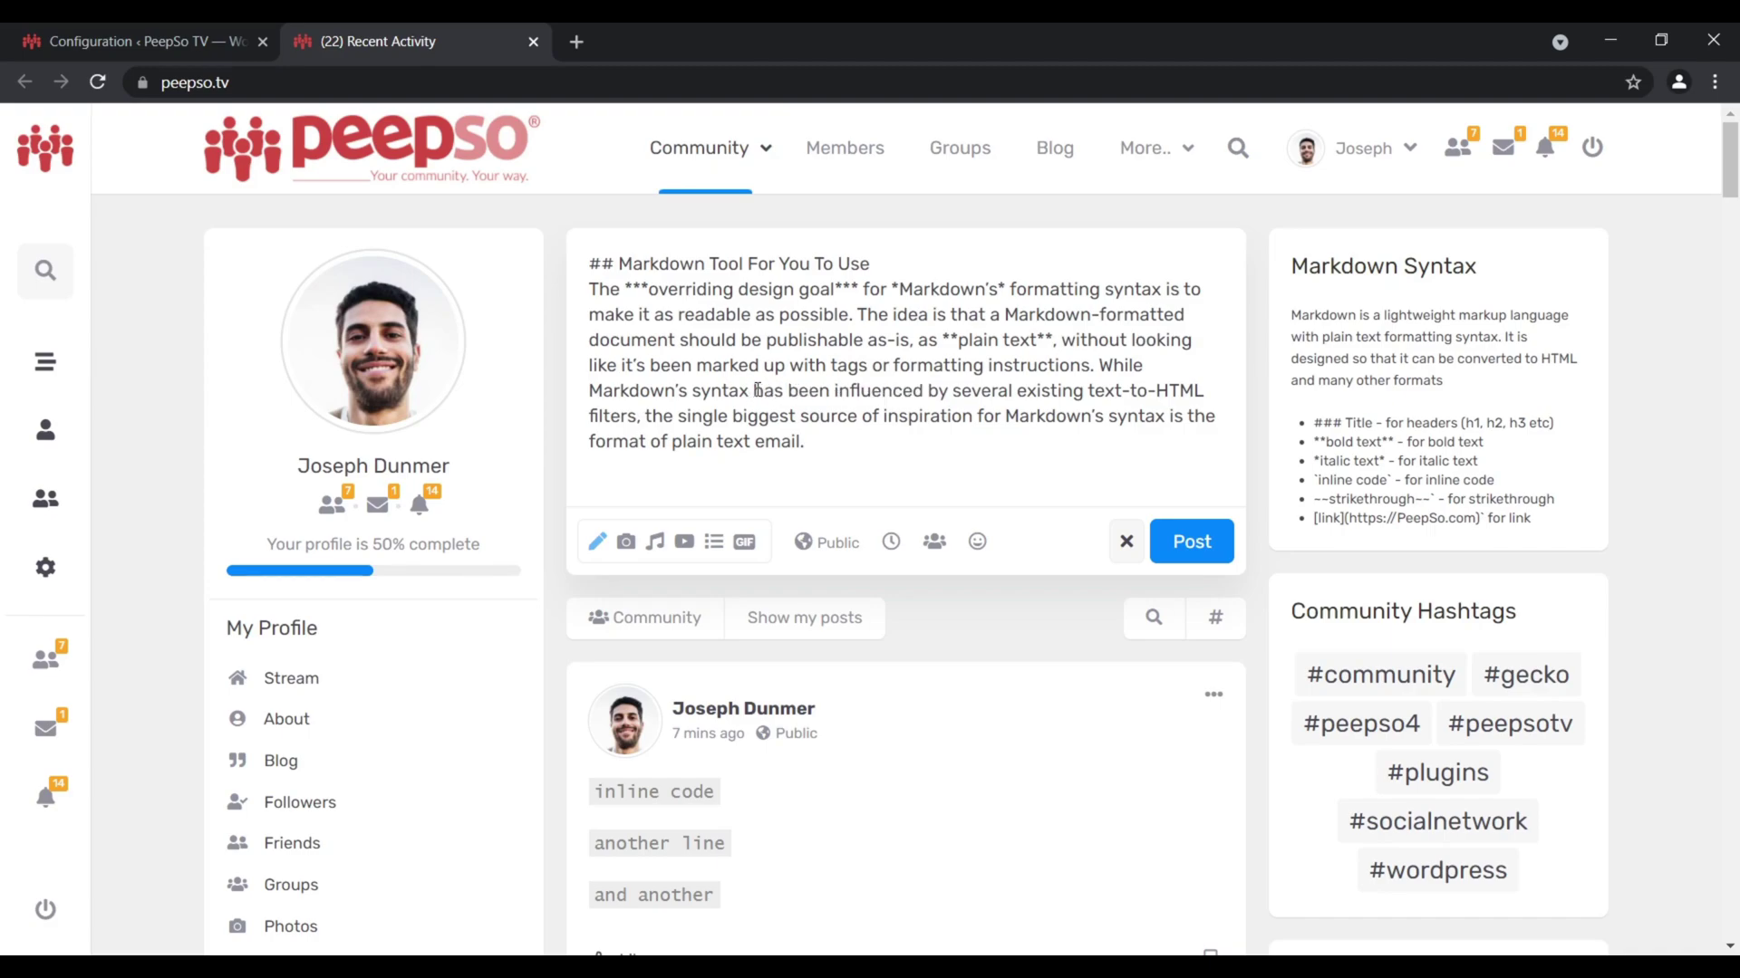
pyautogui.write('--')
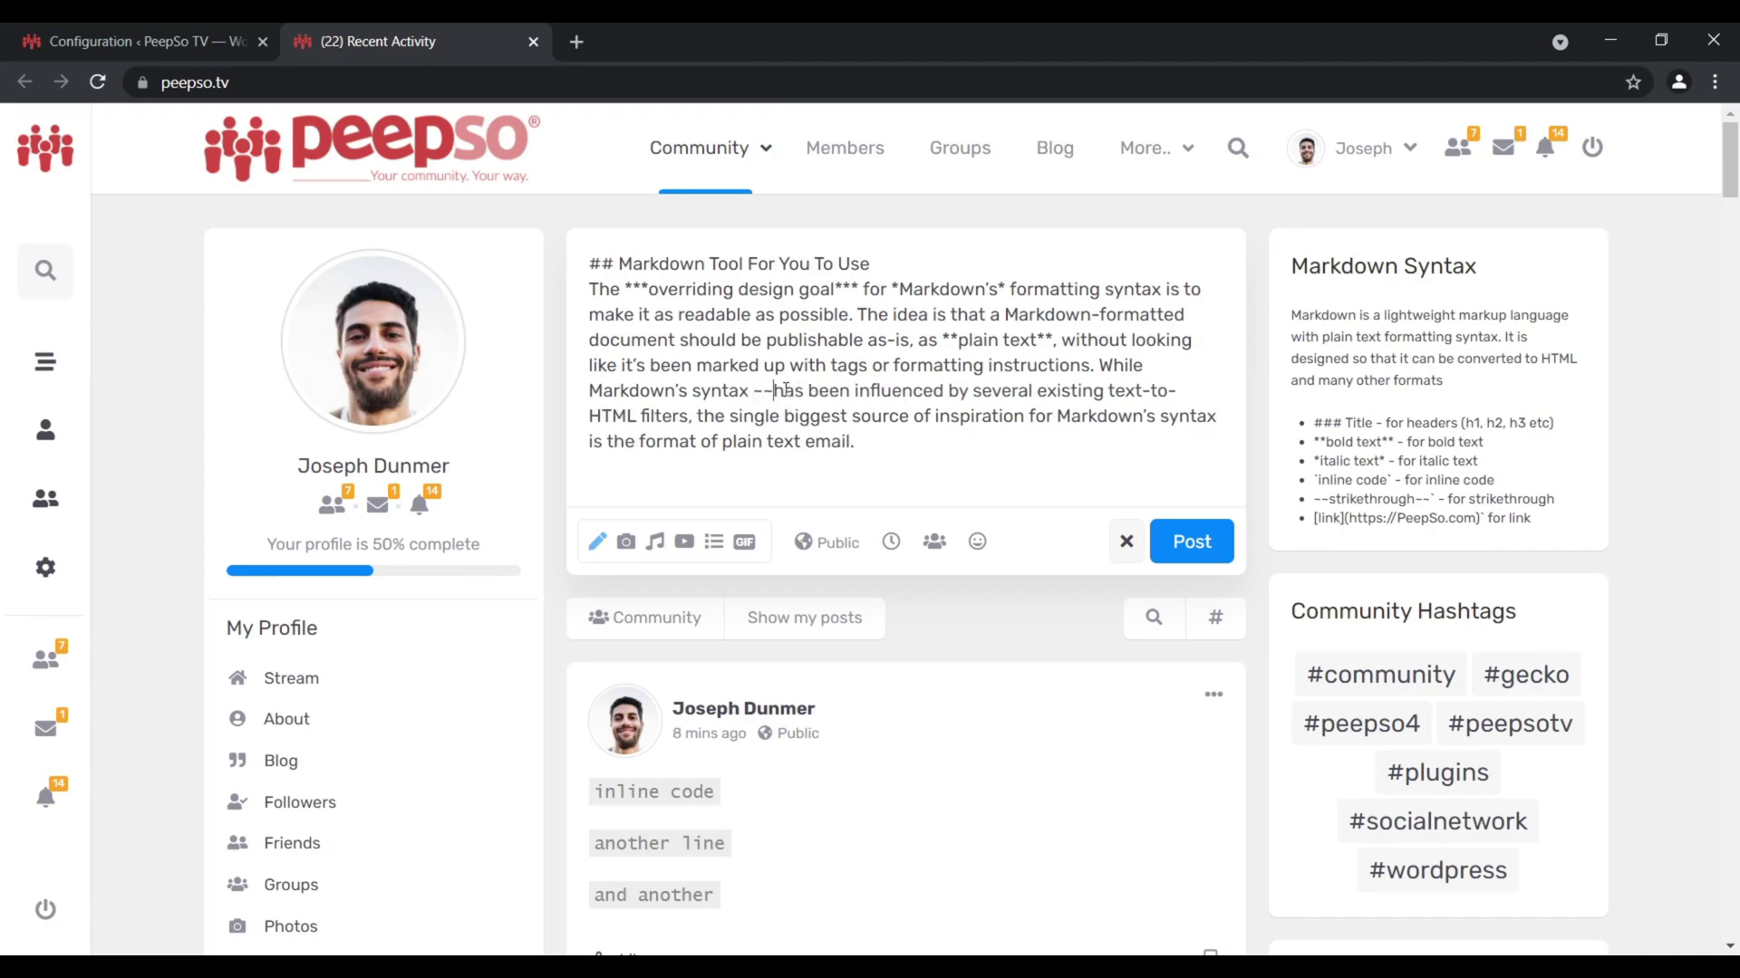
pyautogui.click(974, 393)
pyautogui.write('--')
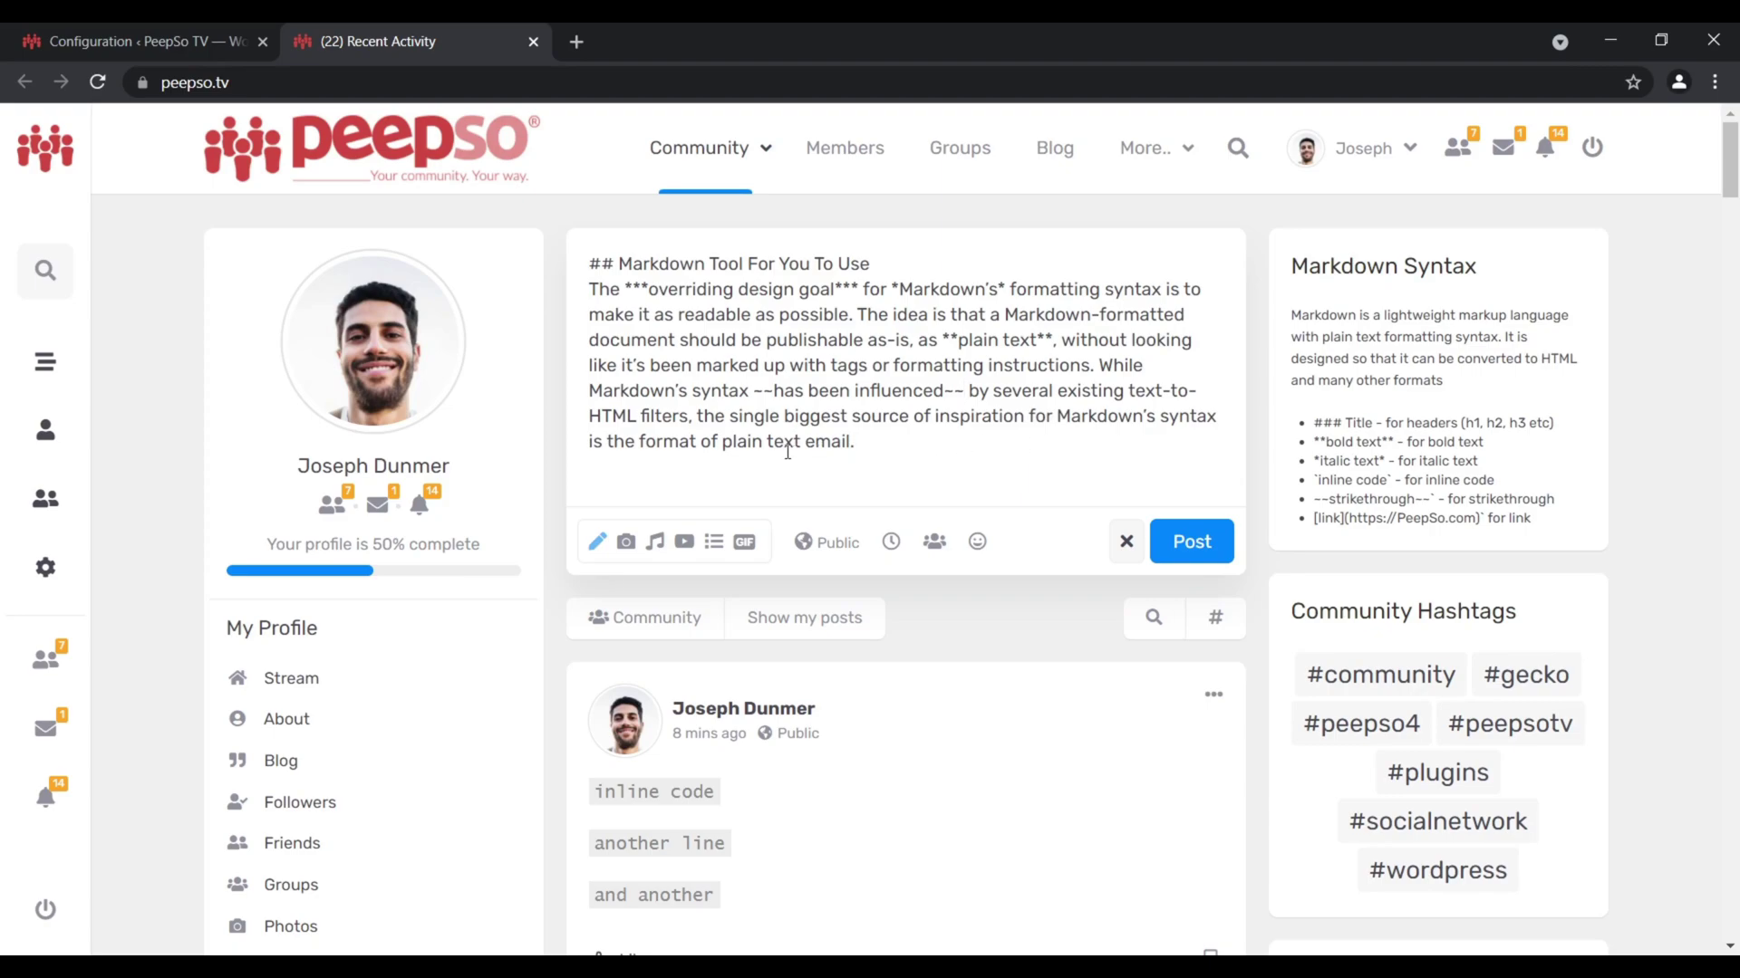
pyautogui.moveTo(853, 443); pyautogui.dragTo(768, 443)
pyautogui.press('Left')
pyautogui.click(858, 444)
pyautogui.write('.')
pyautogui.write('](')
pyautogui.write('https://')
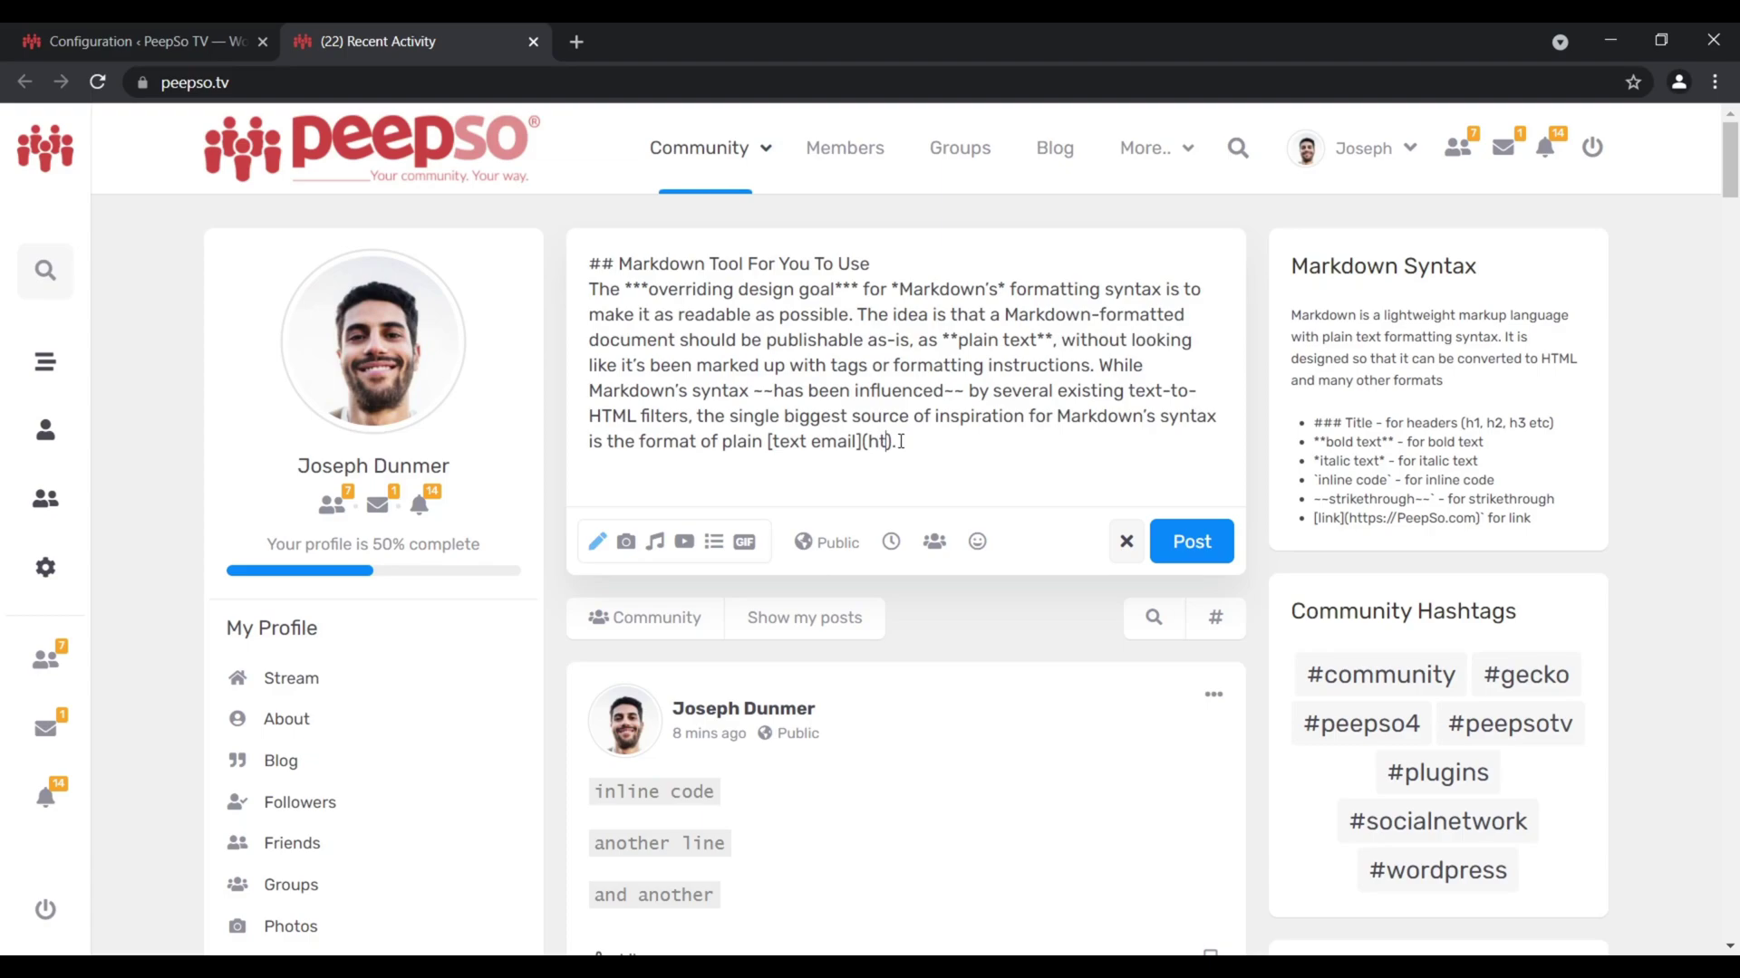
pyautogui.write('peepso.com')
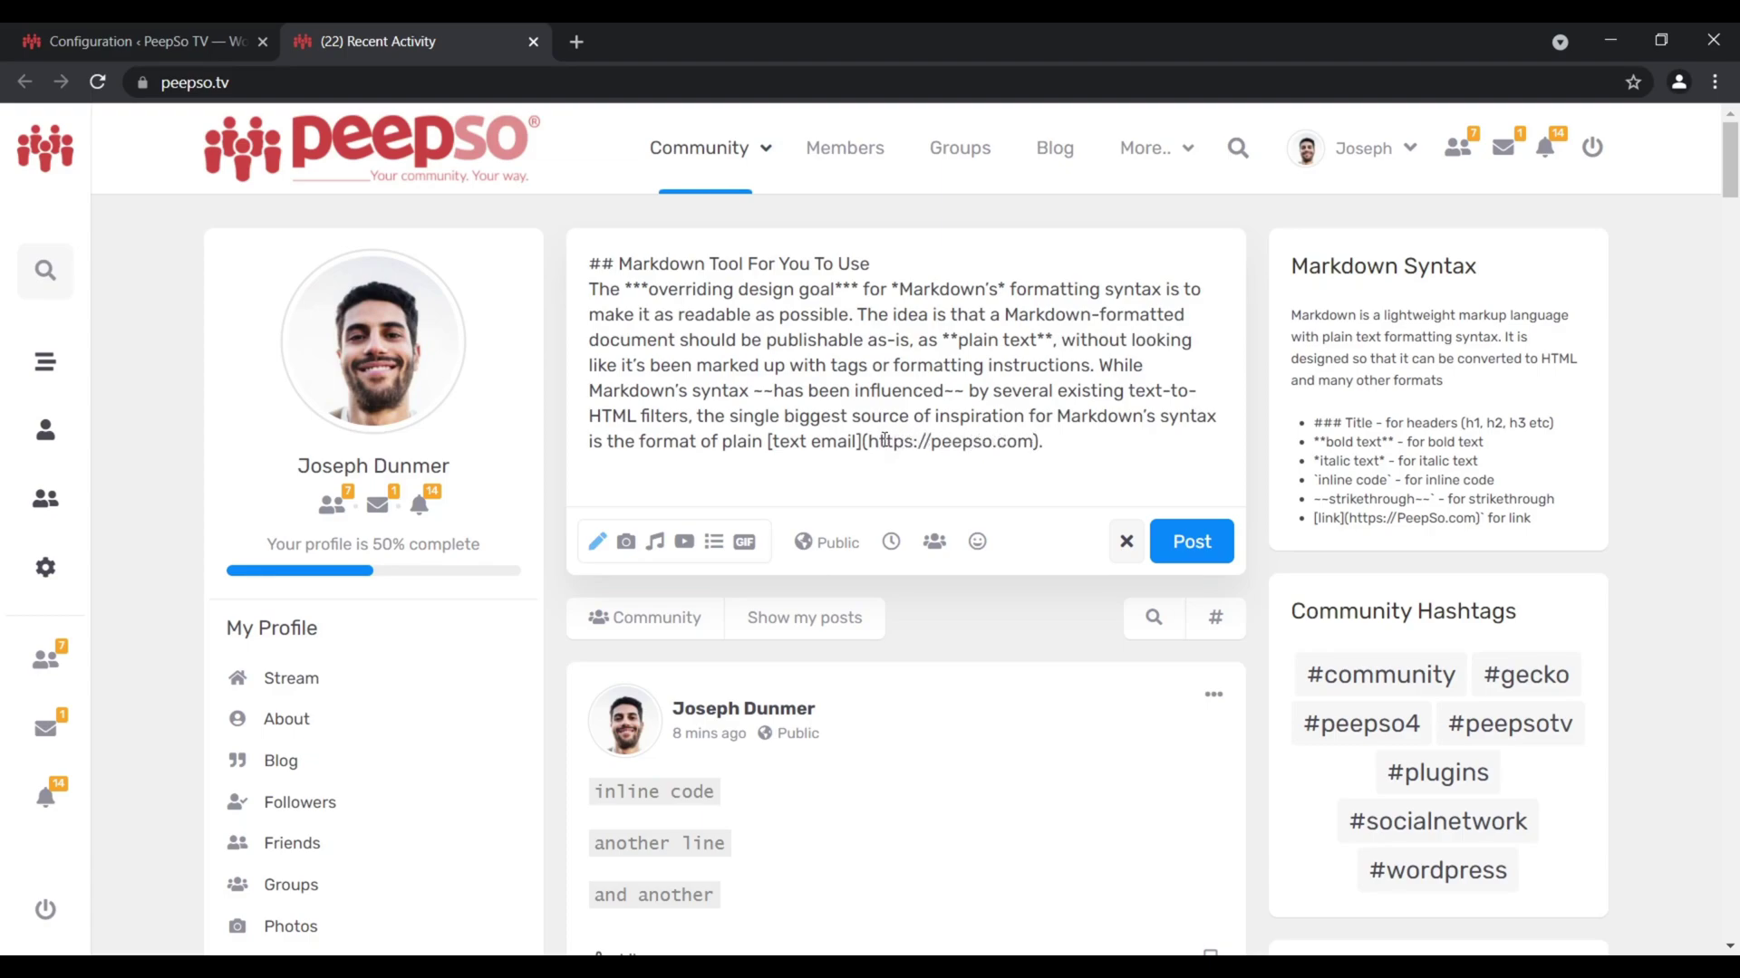
pyautogui.click(1187, 540)
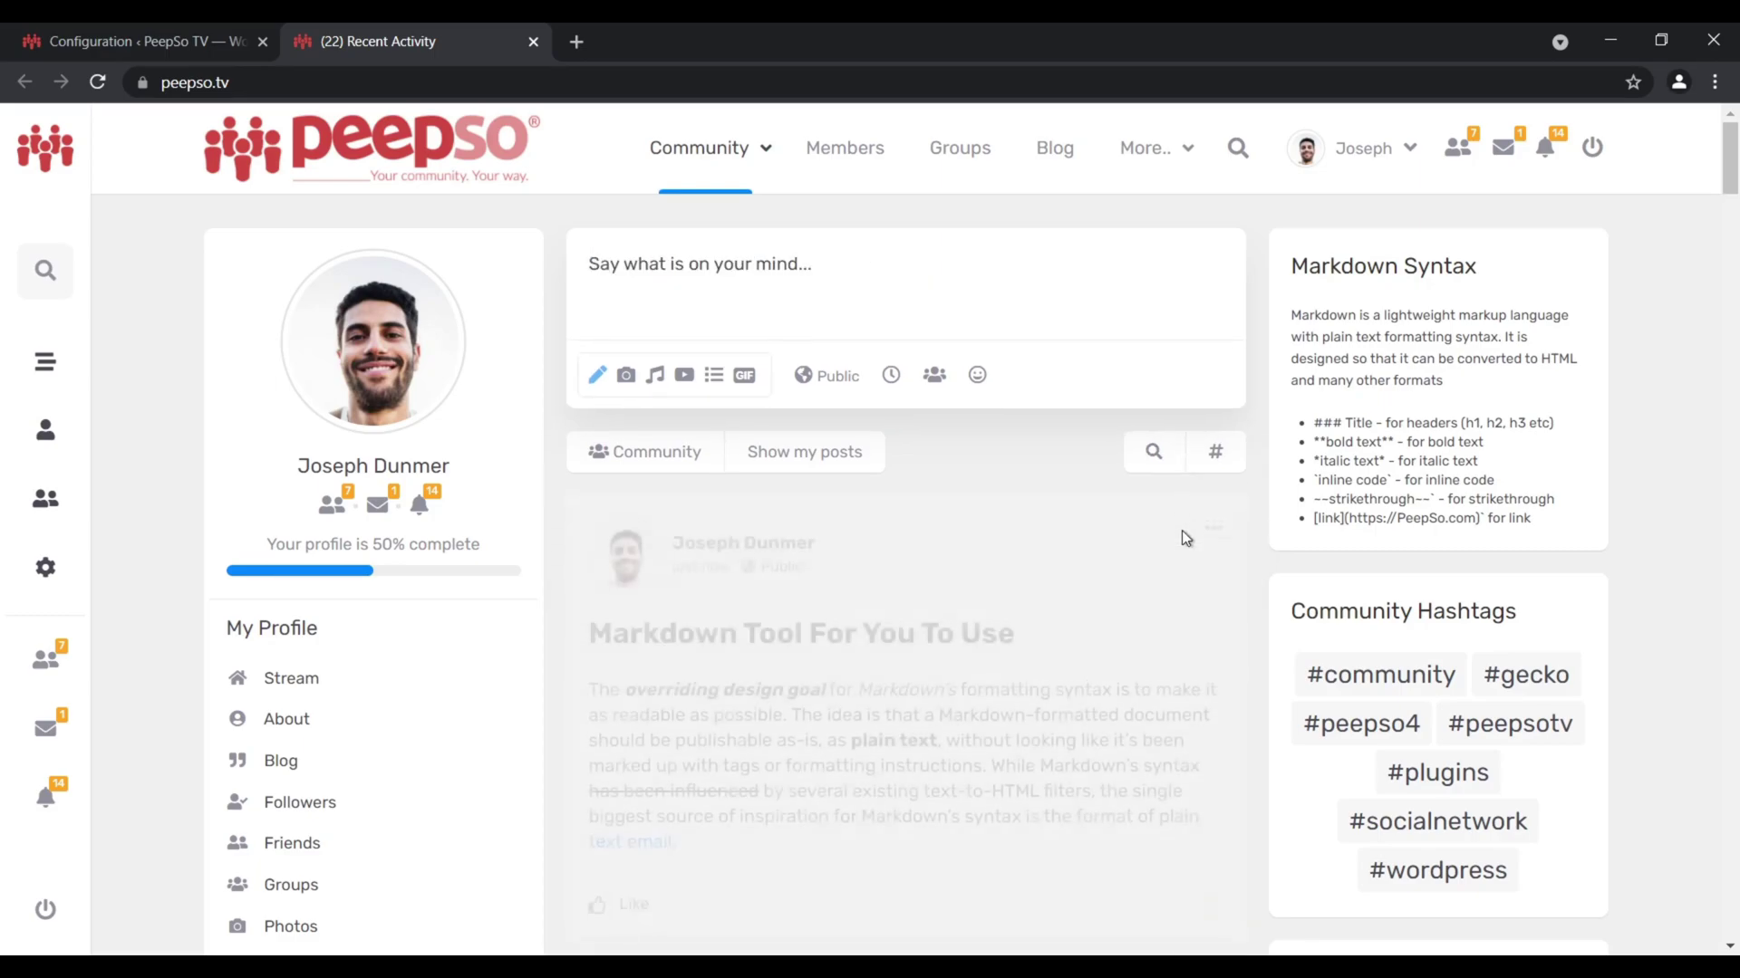
# Open the published "Markdown Tool For You To Use" post for editing and copy its entire Markdown source text
pyautogui.scroll(-4, 1078, 508)
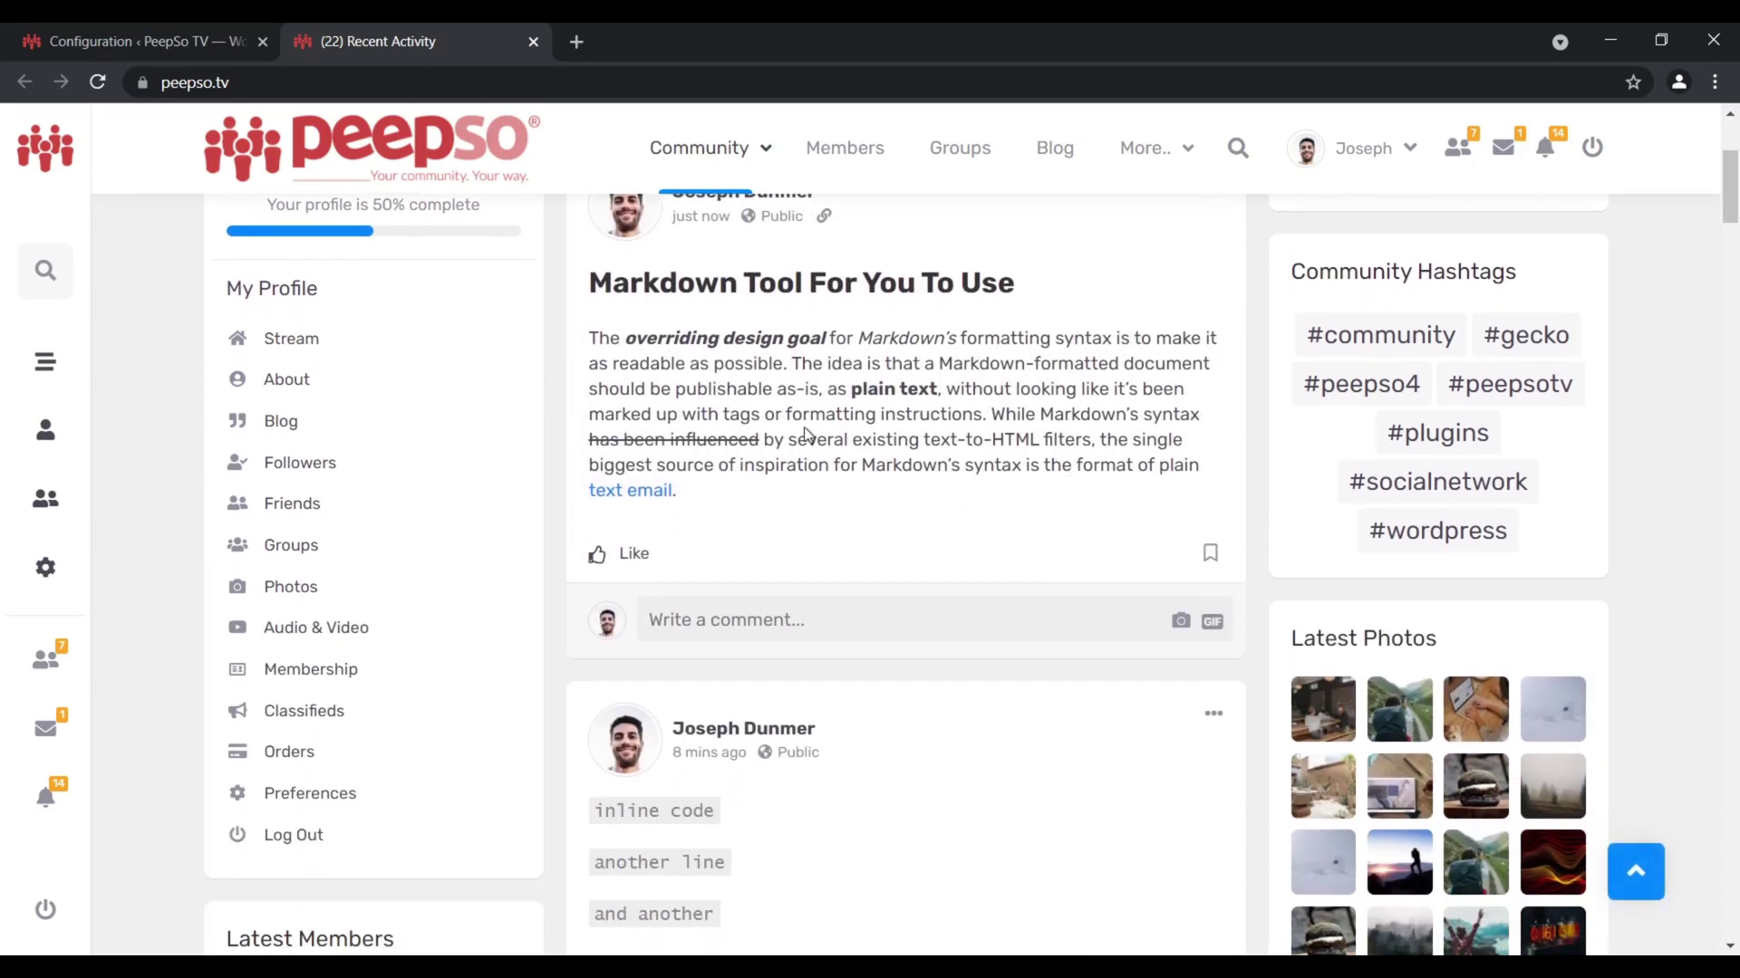
pyautogui.scroll(3, 926, 493)
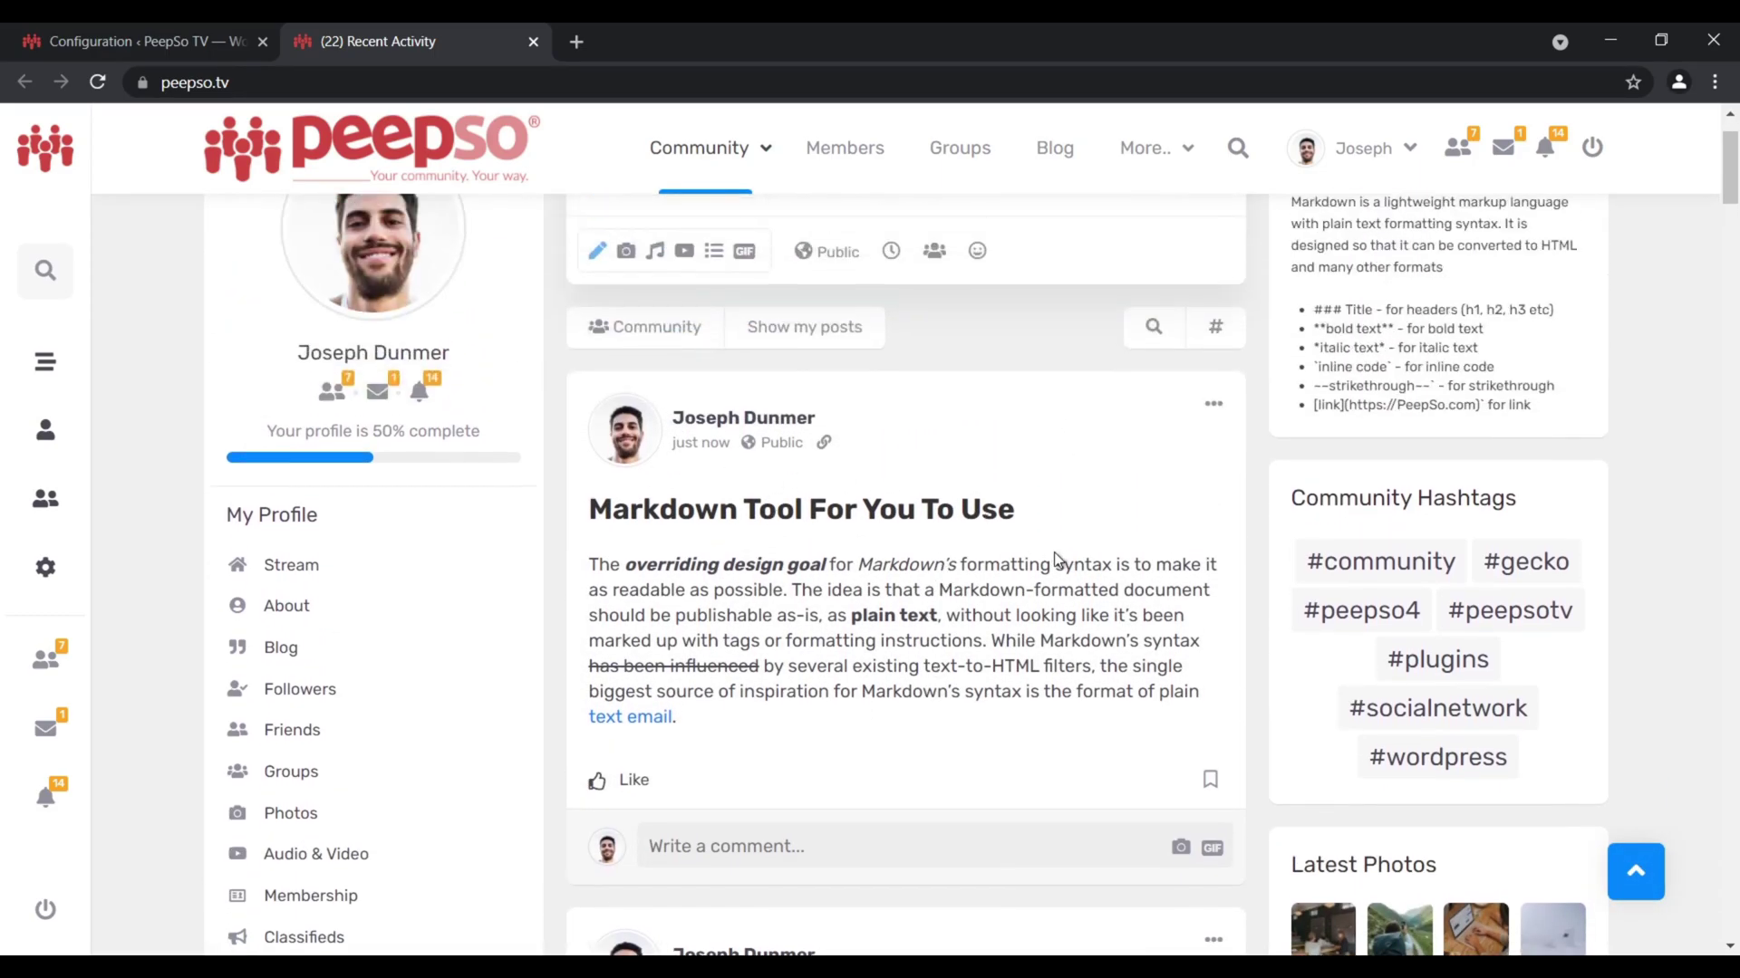
pyautogui.scroll(-1, 1048, 557)
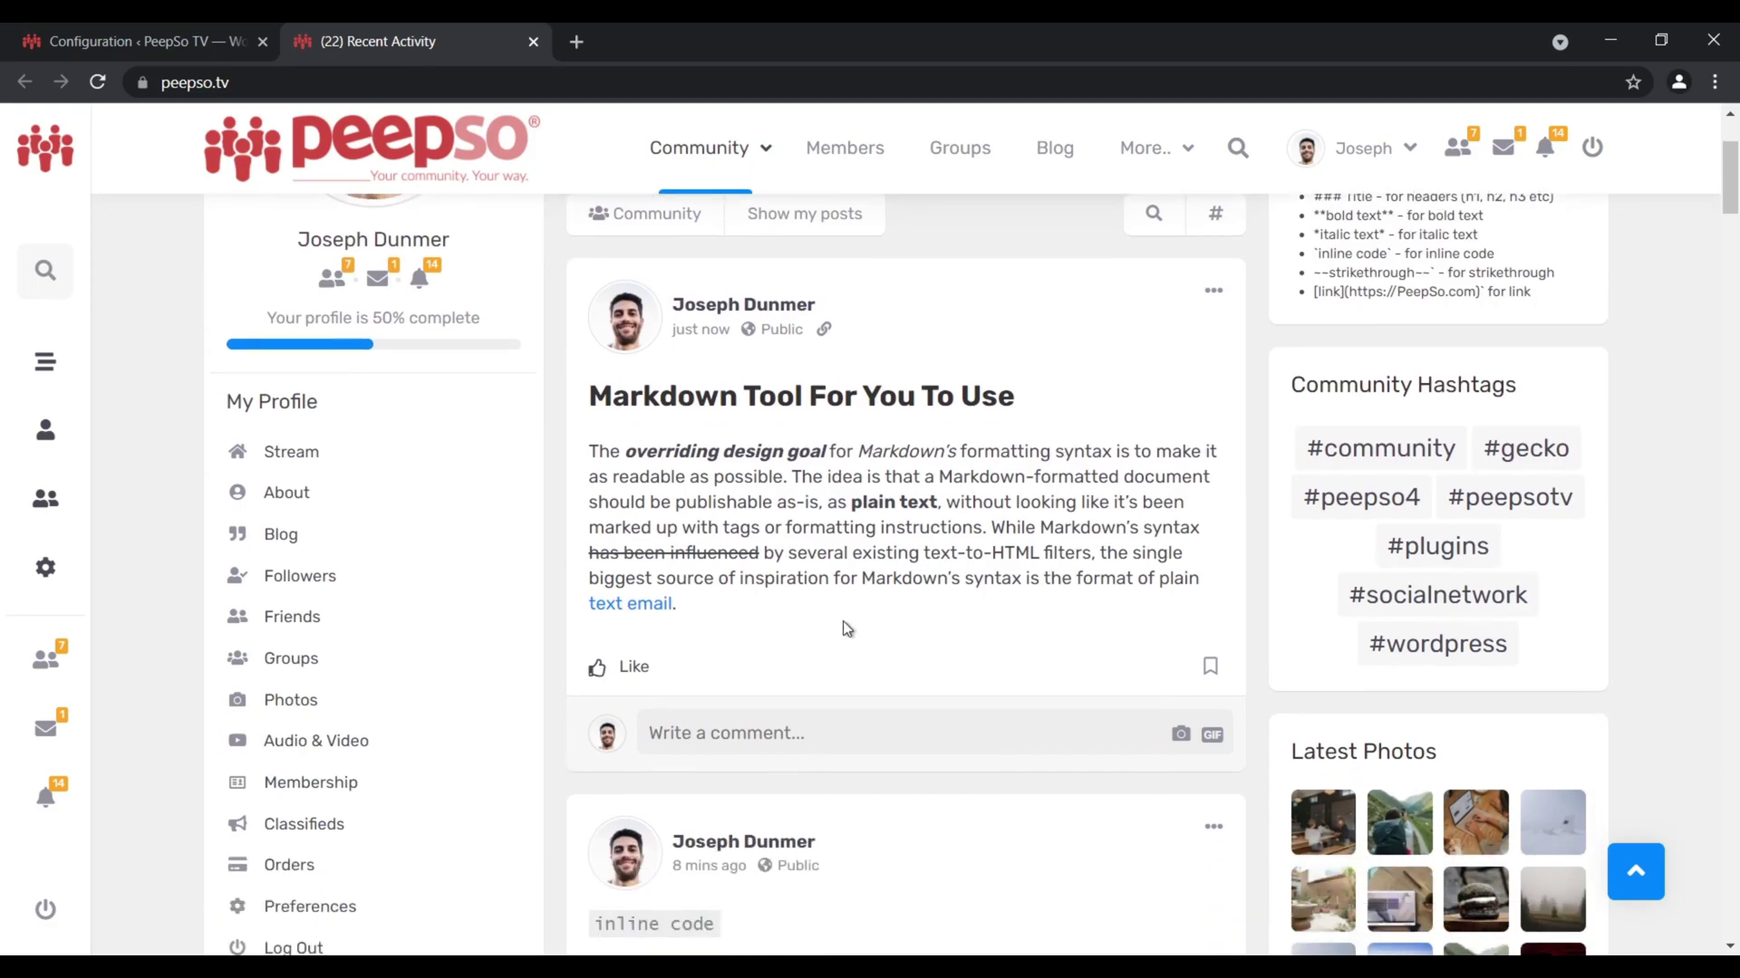
pyautogui.scroll(-1, 870, 736)
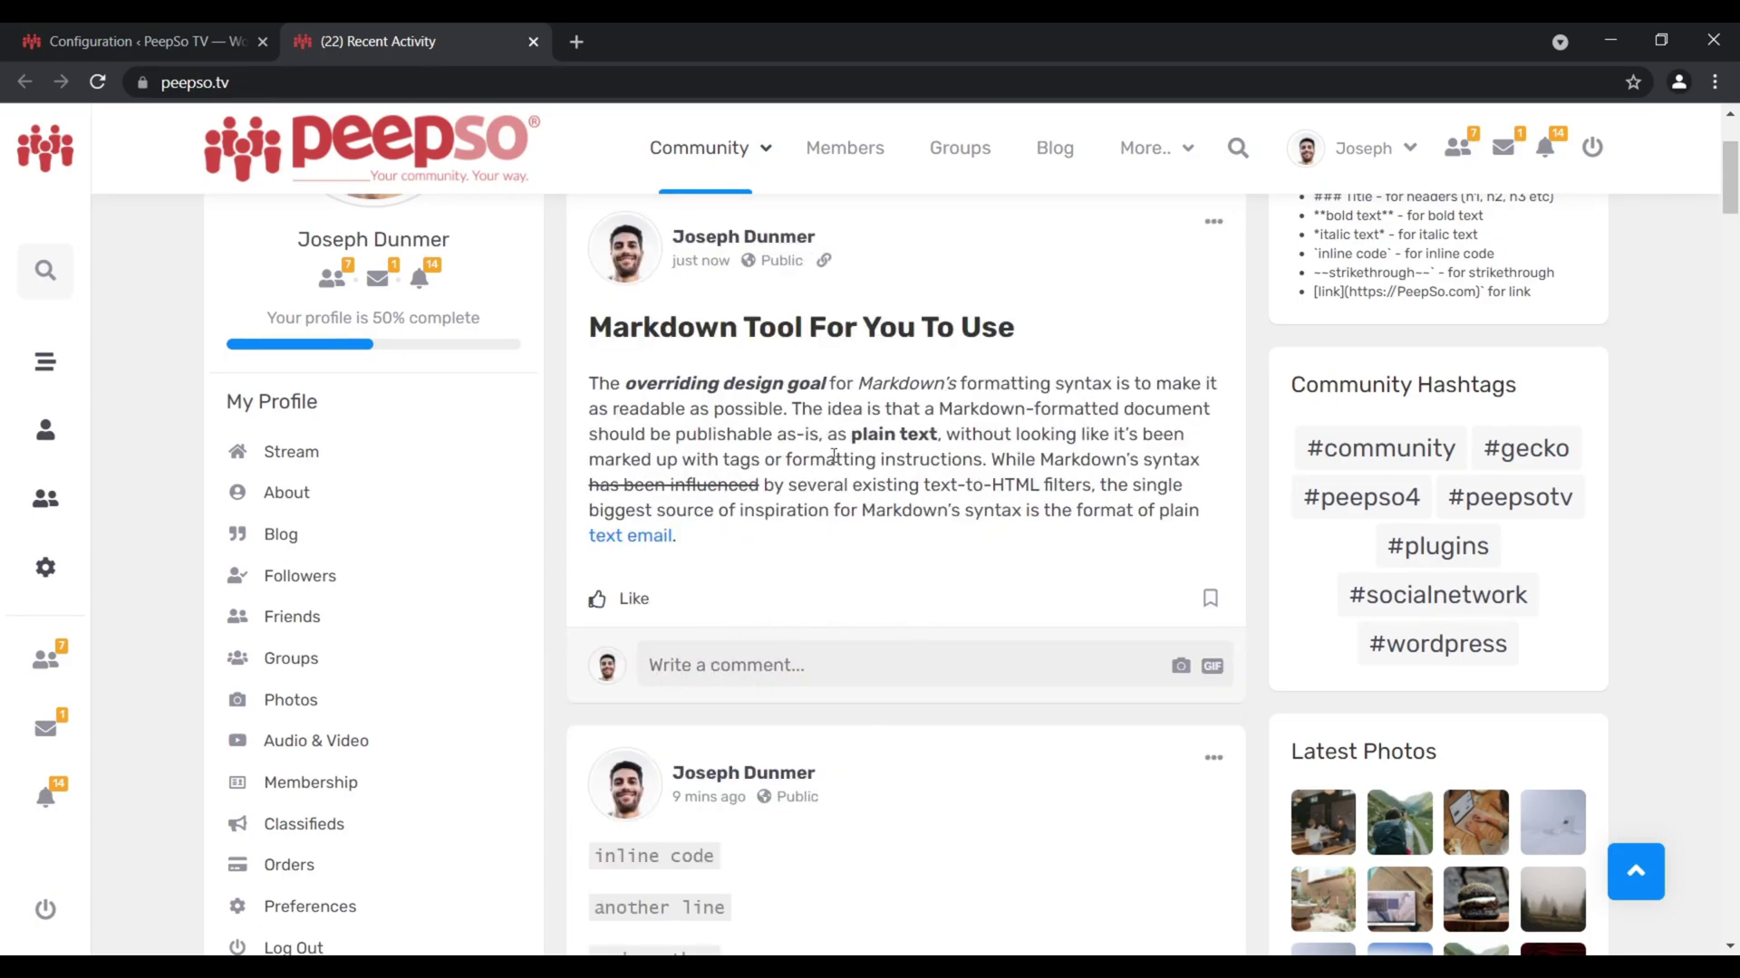
pyautogui.click(1213, 227)
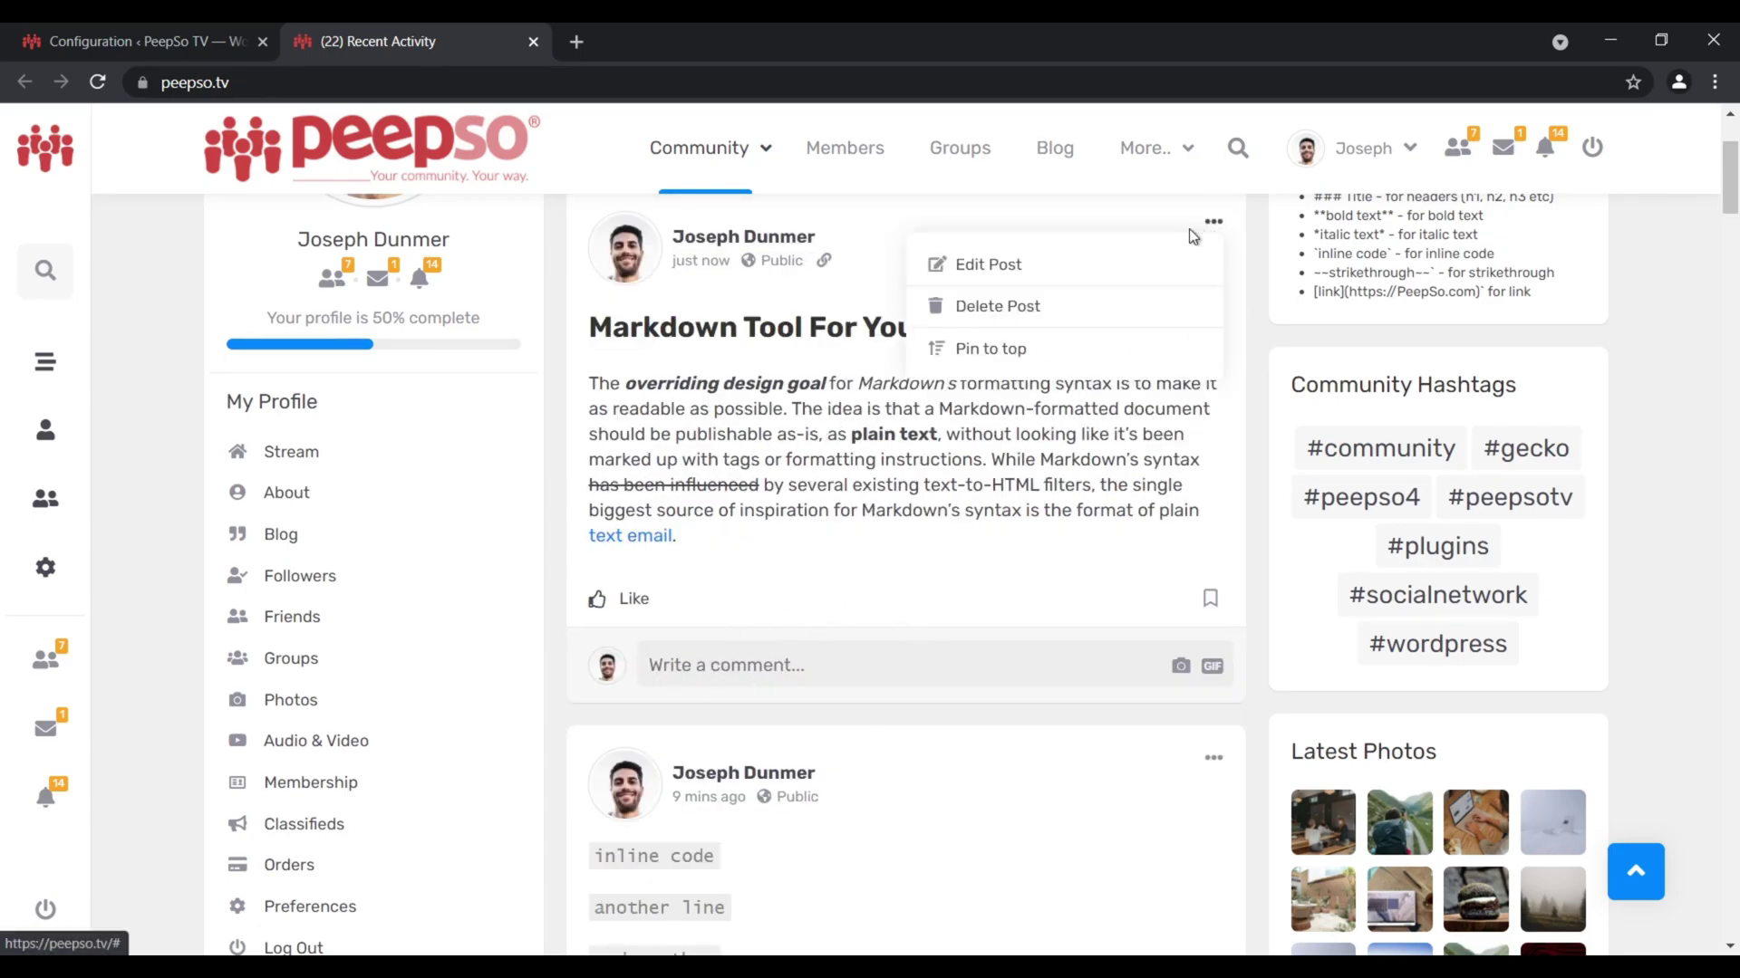
pyautogui.click(978, 264)
pyautogui.moveTo(794, 546); pyautogui.dragTo(600, 345)
pyautogui.rightClick(670, 339)
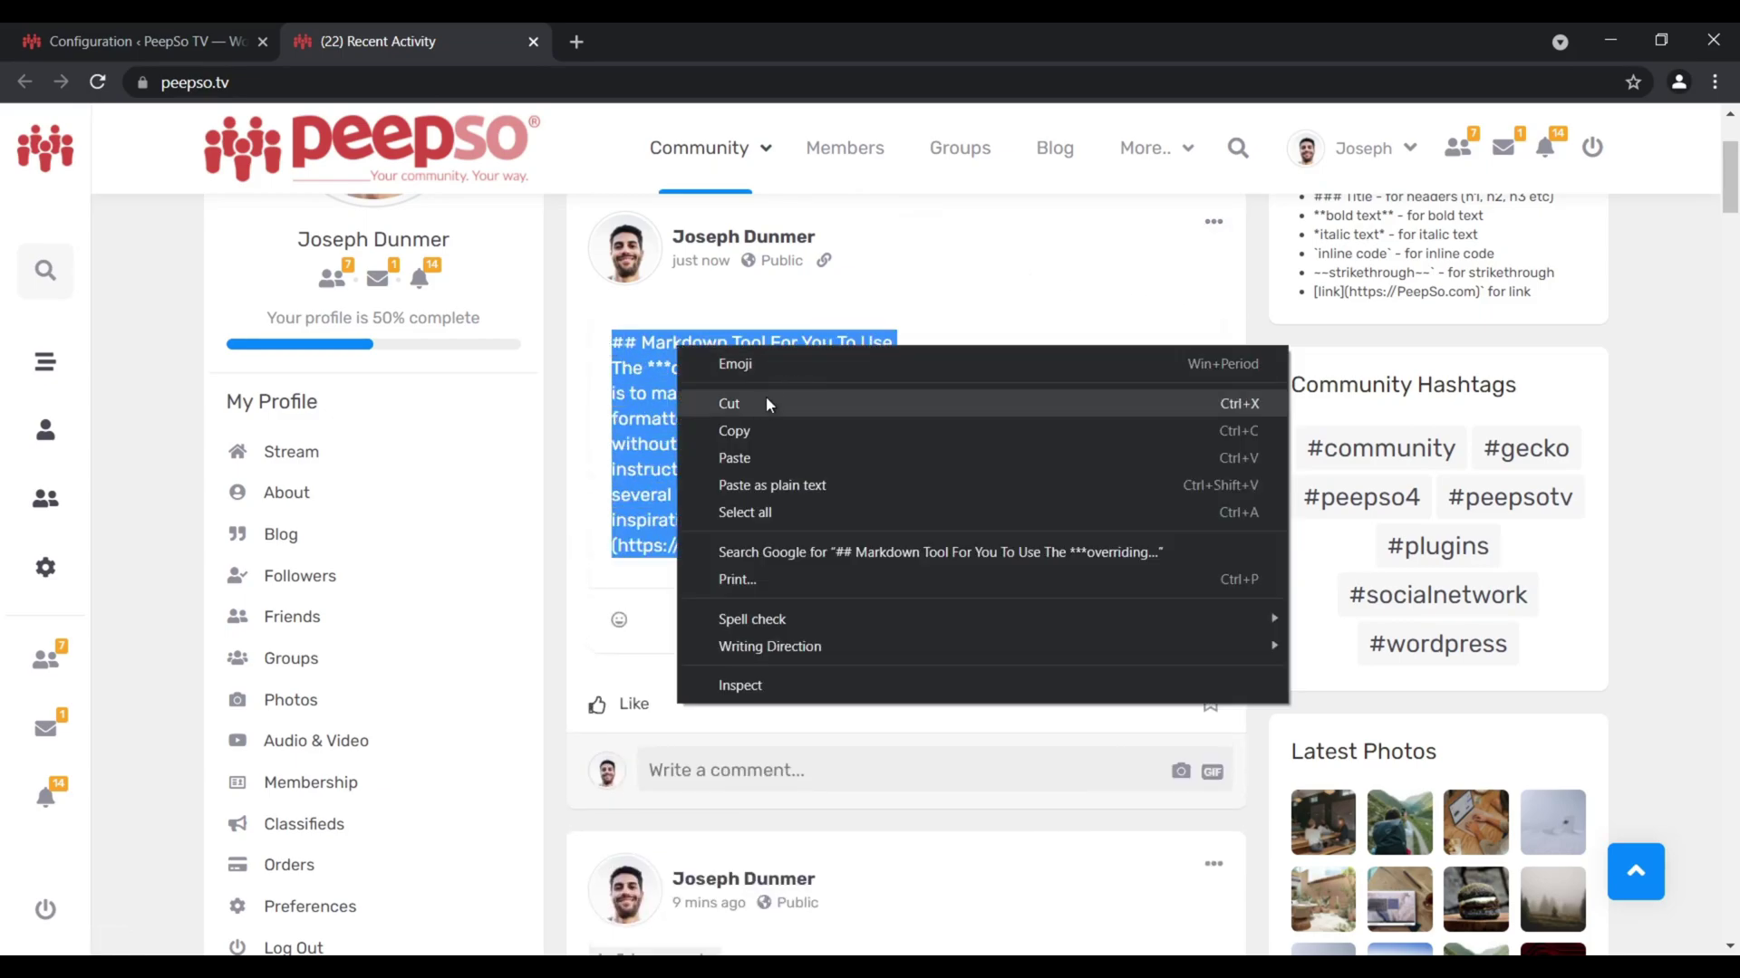
pyautogui.click(752, 431)
# Paste the copied Markdown text into a new comment on the "Markdown Tool For You To Use" post and publish the comment
pyautogui.scroll(-3, 910, 492)
pyautogui.rightClick(706, 421)
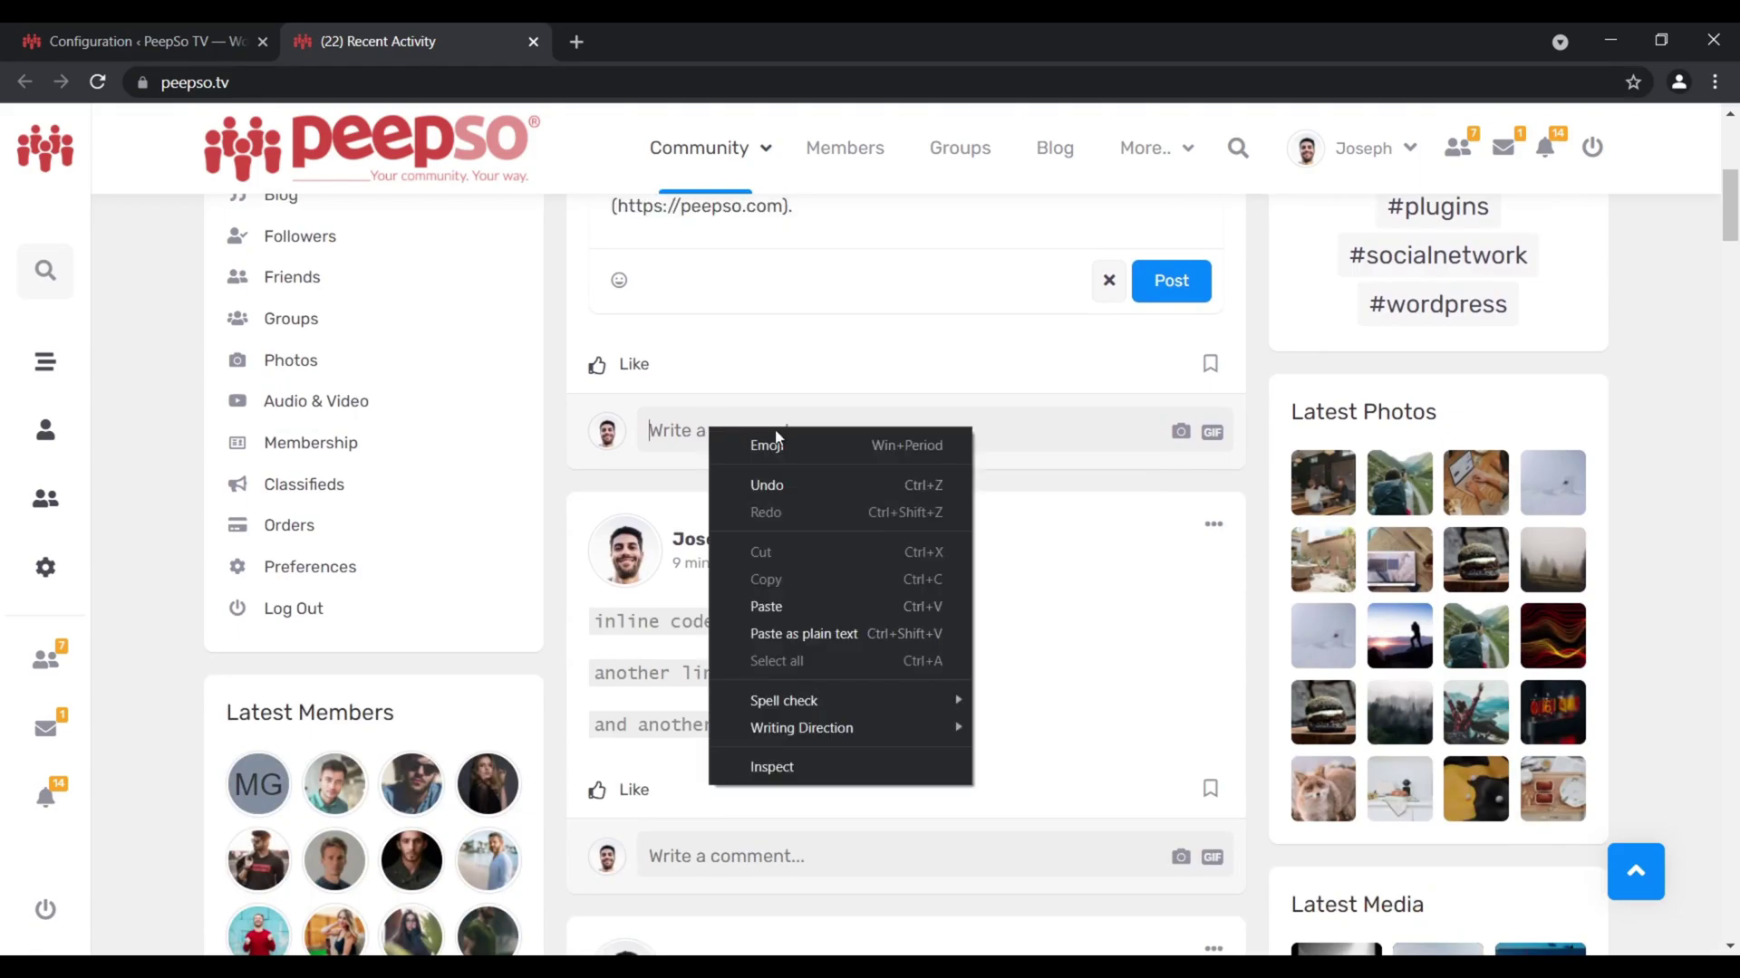
pyautogui.click(796, 598)
pyautogui.click(1198, 587)
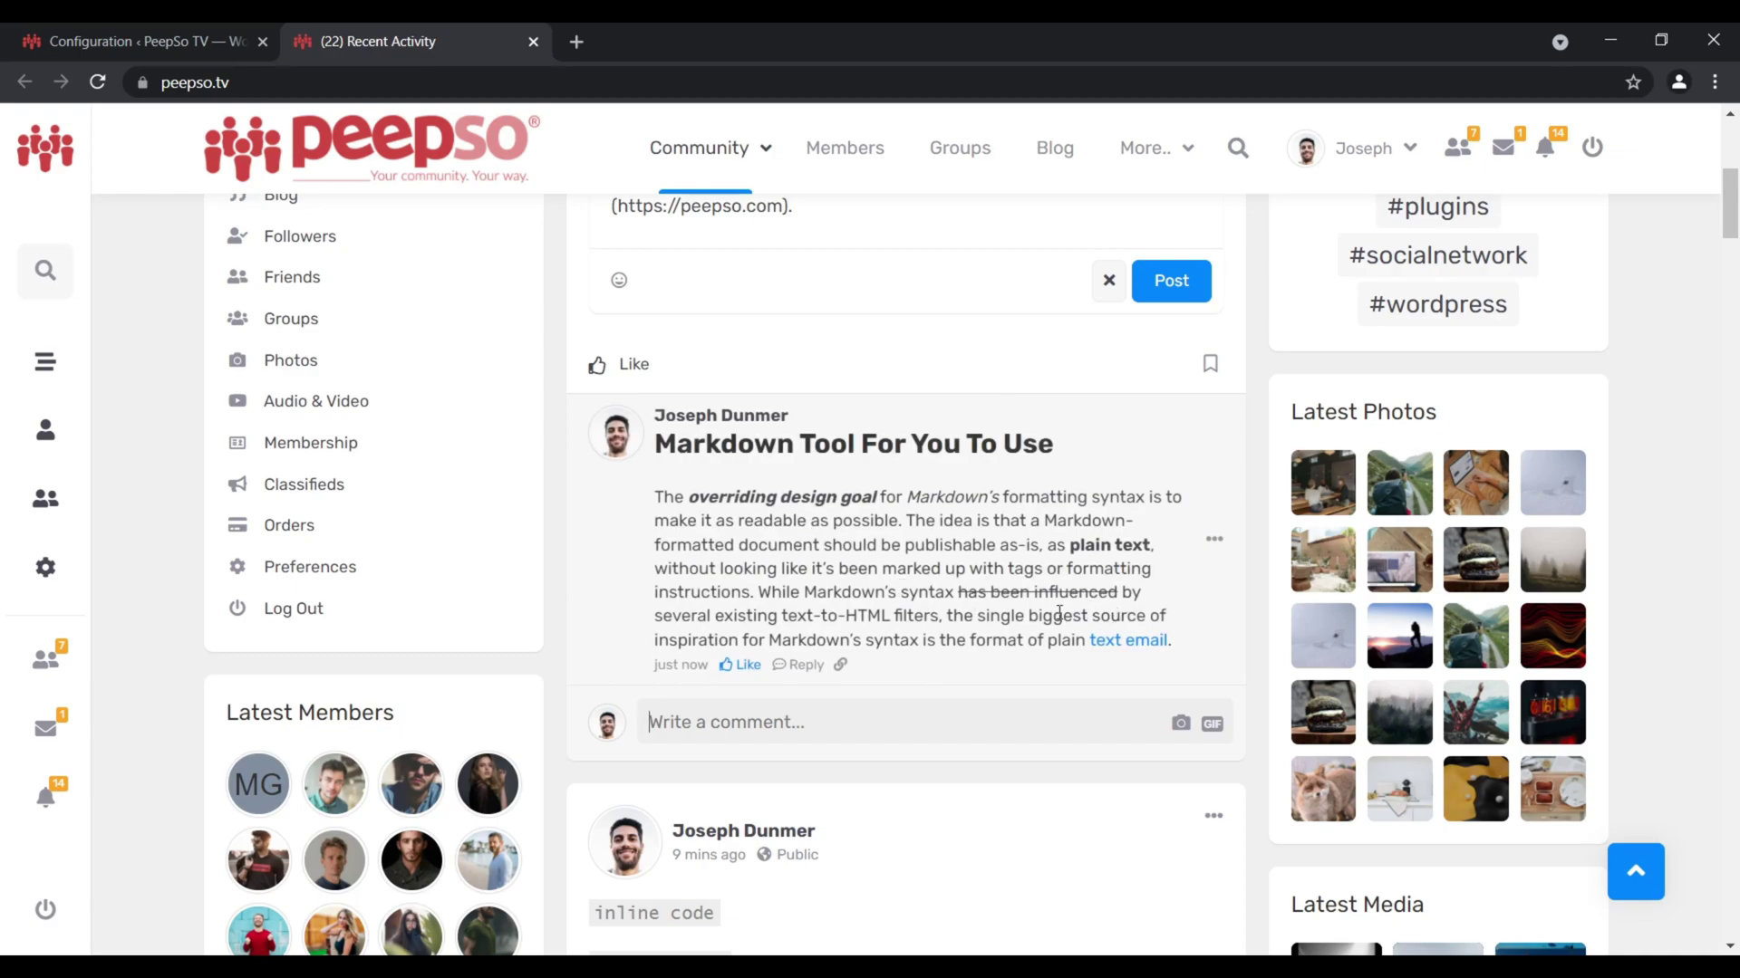
# Compare the formatting of the published comment with the Markdown source in the post's open editor
pyautogui.scroll(-1, 1059, 613)
pyautogui.scroll(6, 1059, 614)
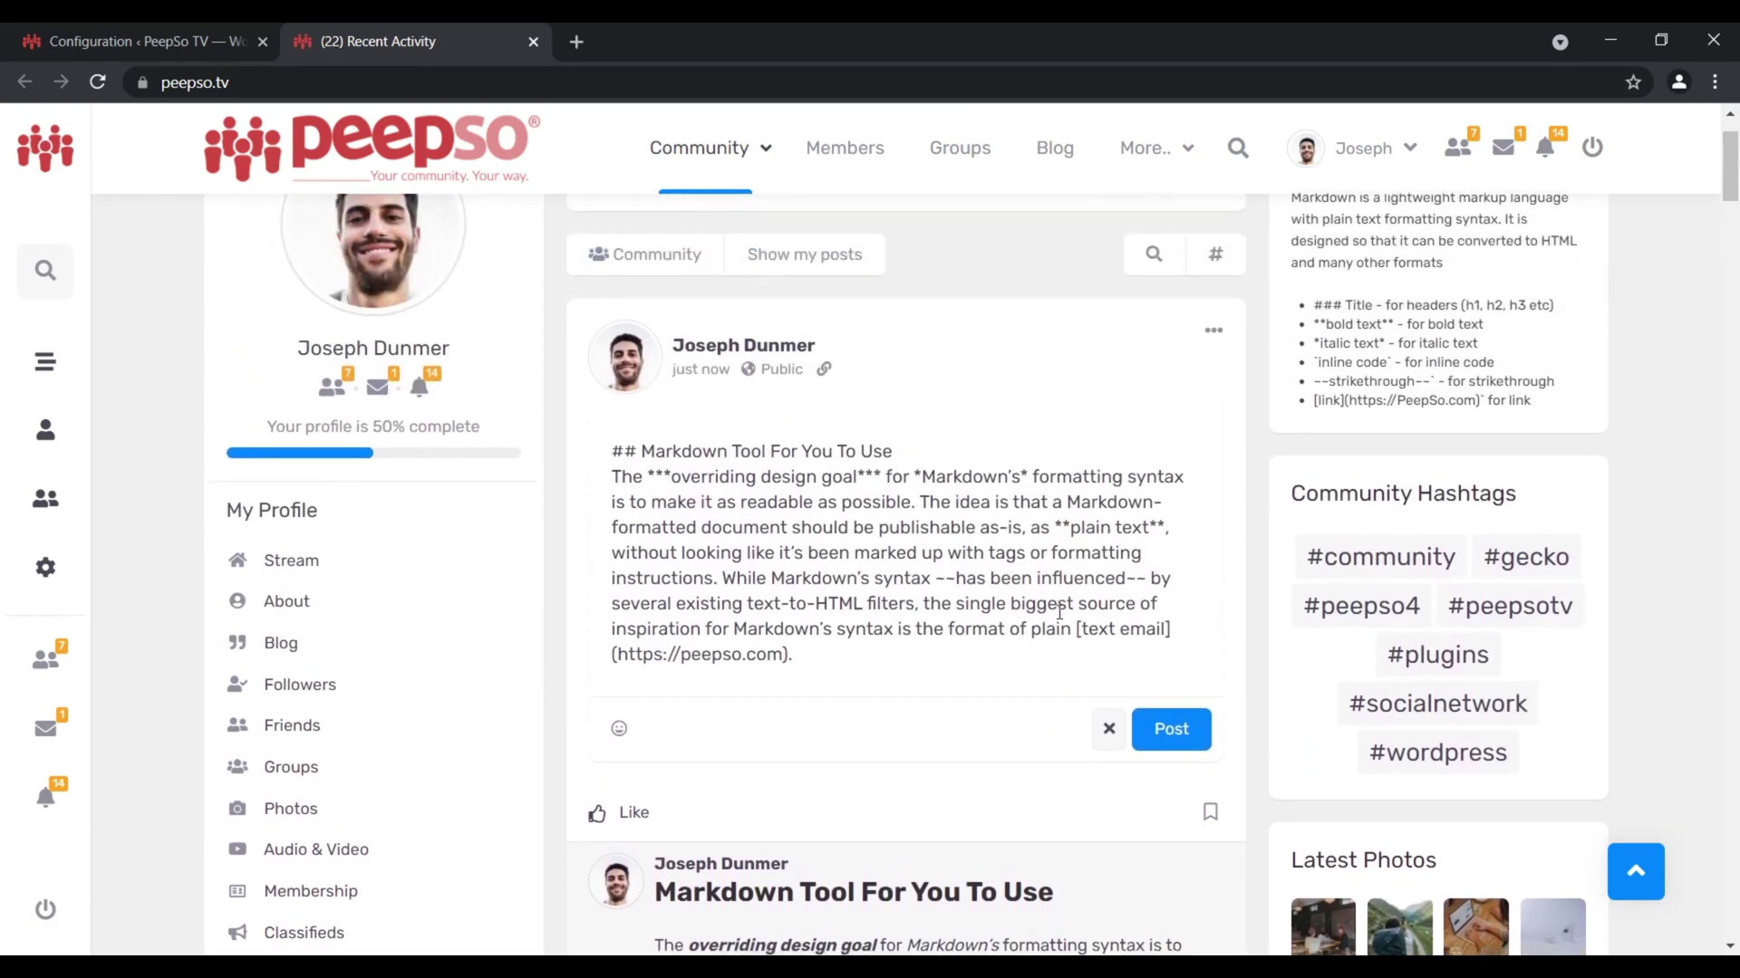
pyautogui.scroll(-4, 1059, 613)
pyautogui.scroll(5, 1059, 614)
pyautogui.scroll(-3, 1059, 613)
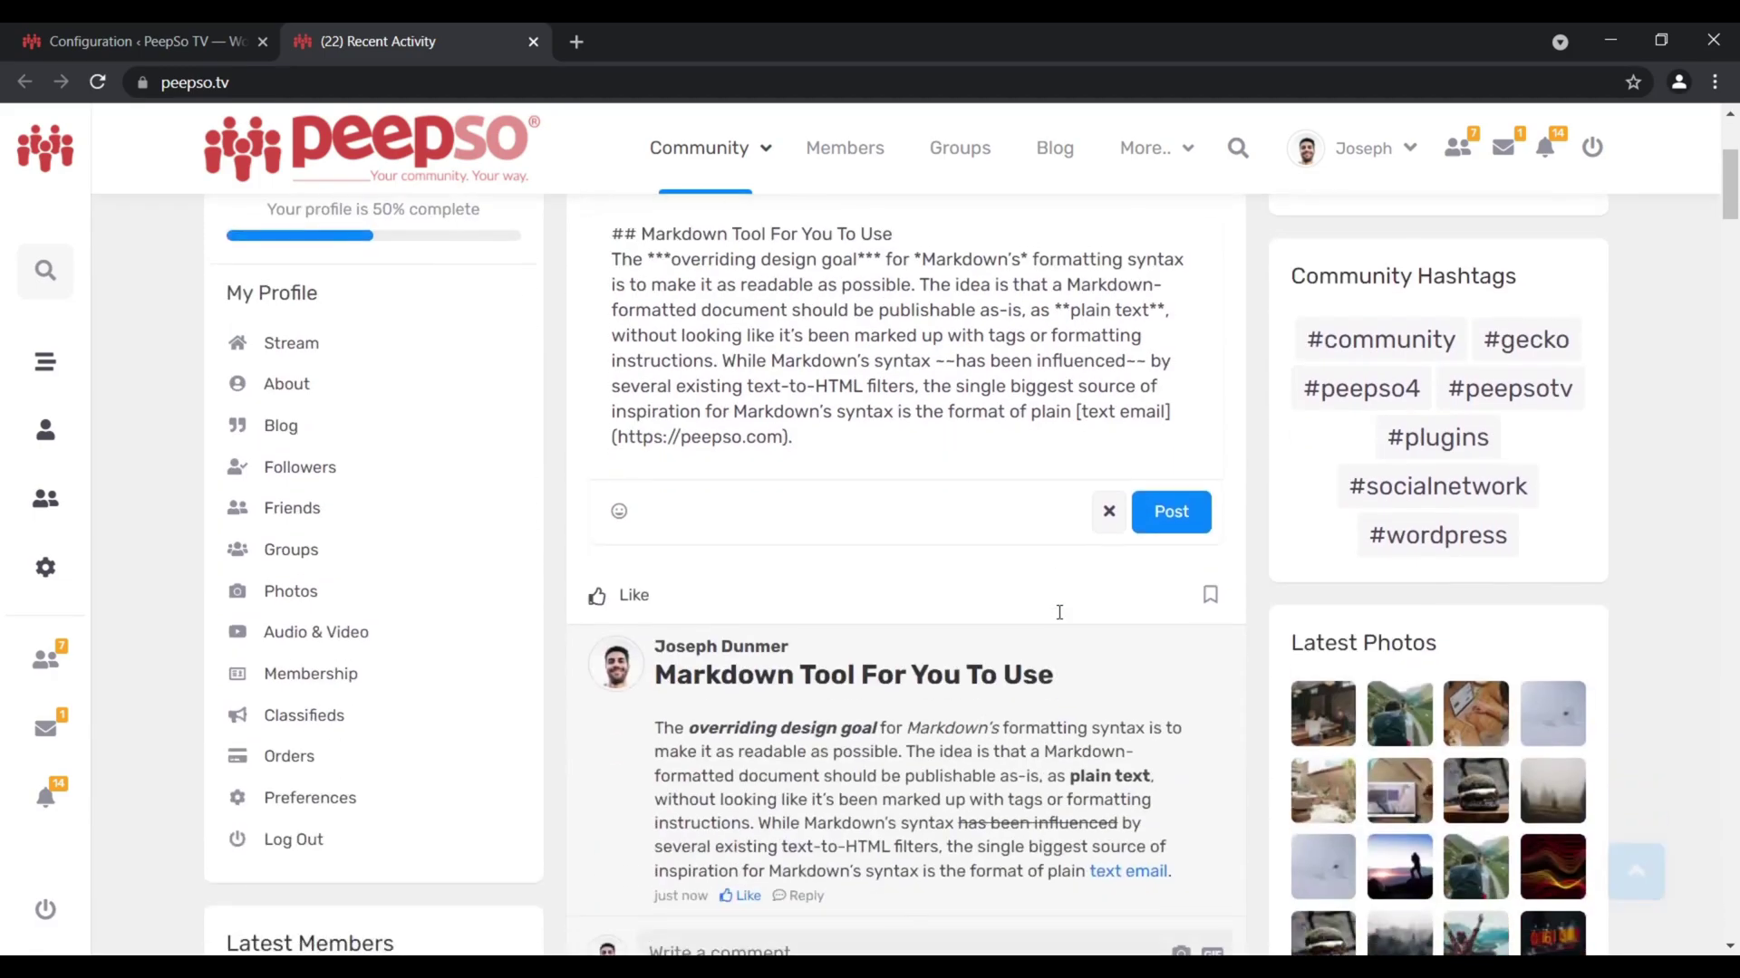
pyautogui.scroll(-3, 1059, 614)
pyautogui.scroll(6, 1059, 613)
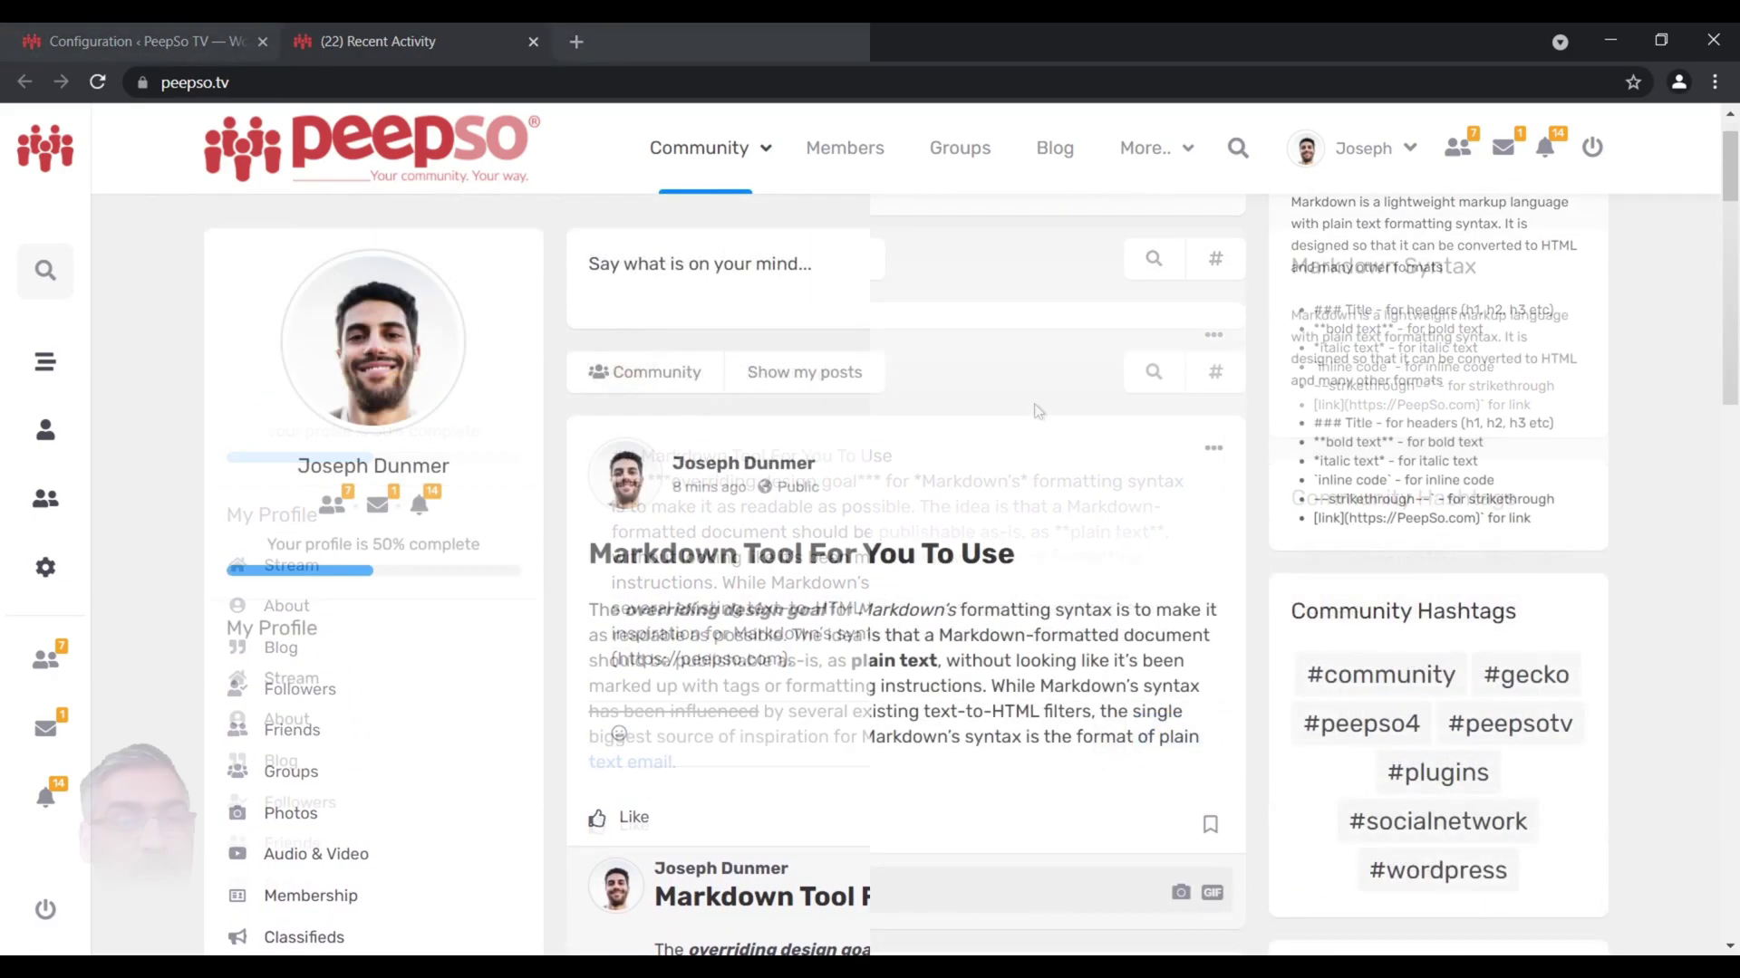